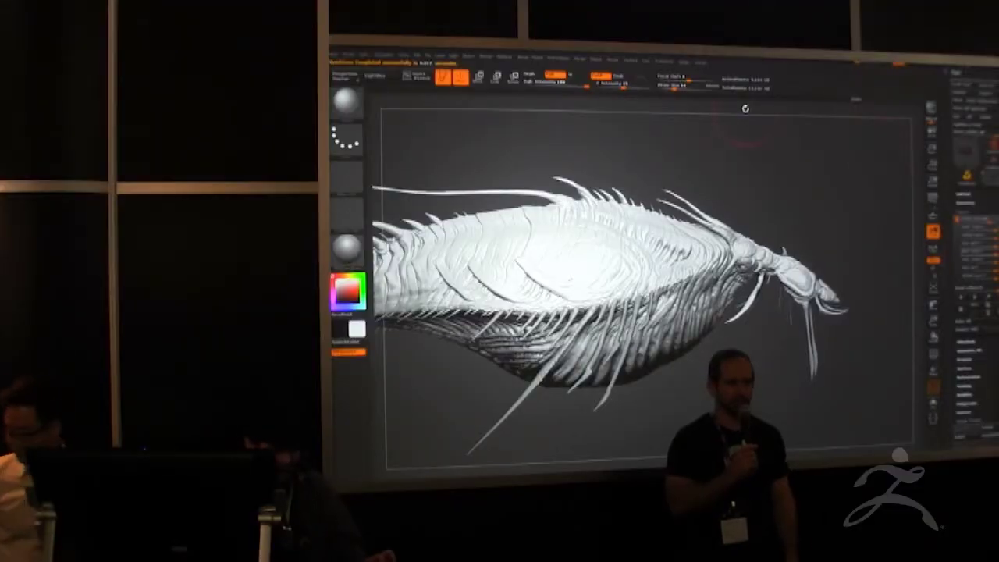
Step: Switch to the image viewer with the personal artwork and look through the first eleven images
key(super)
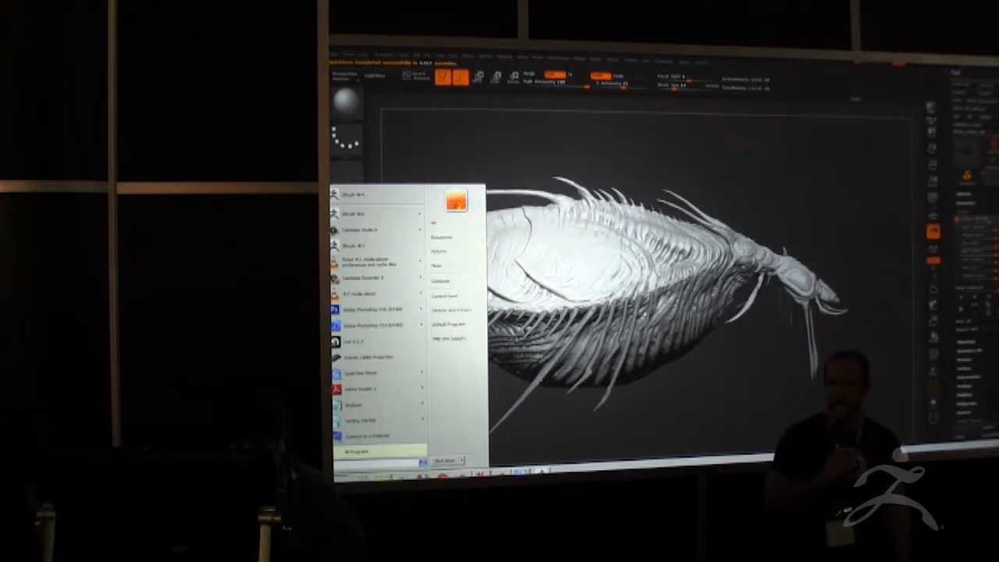
click(382, 477)
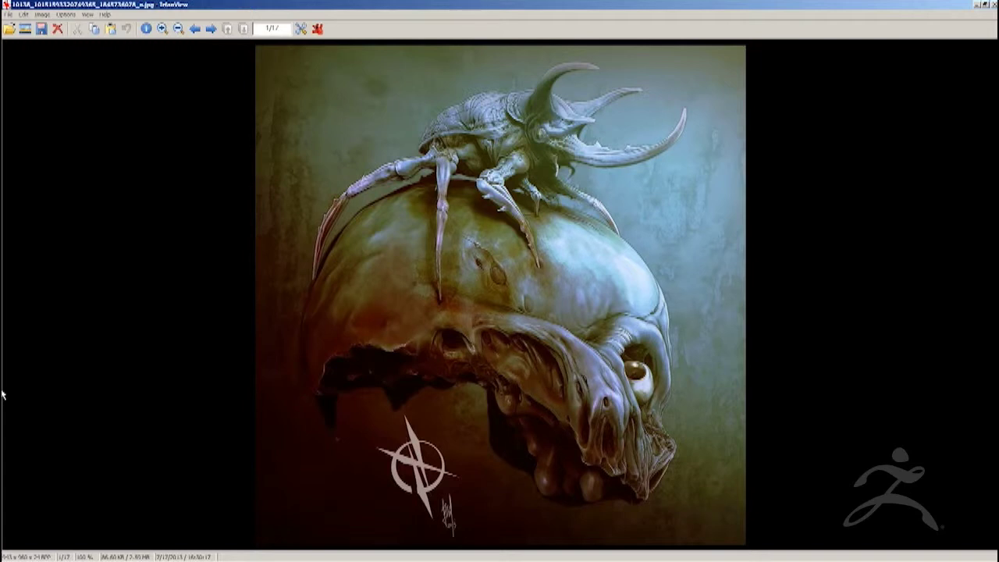
key(Right)
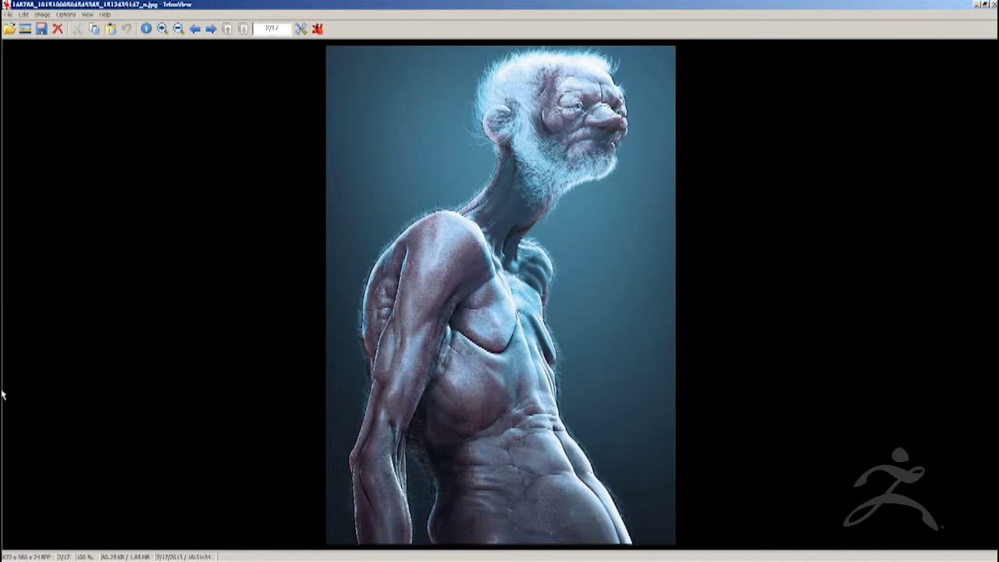
key(Right)
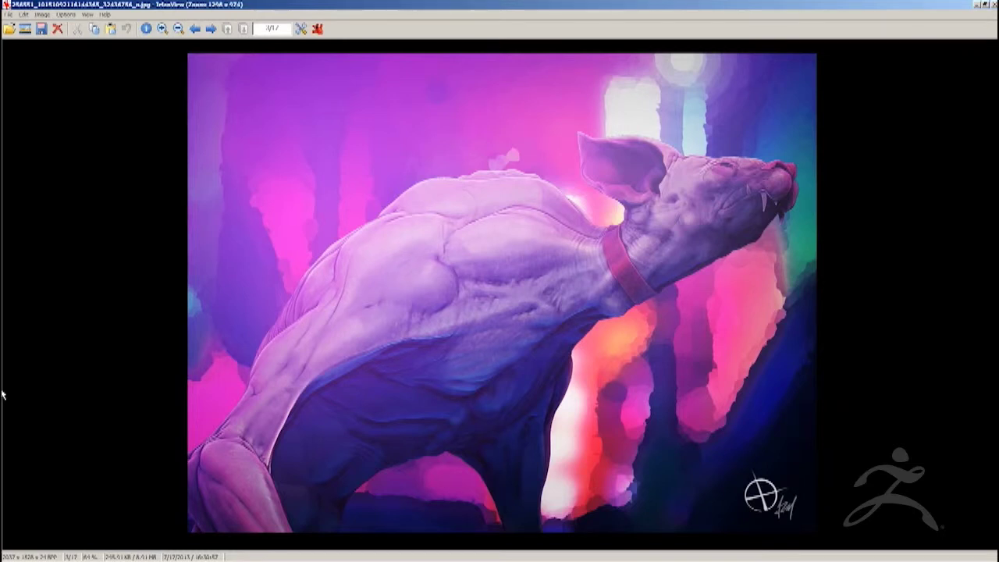
key(Right)
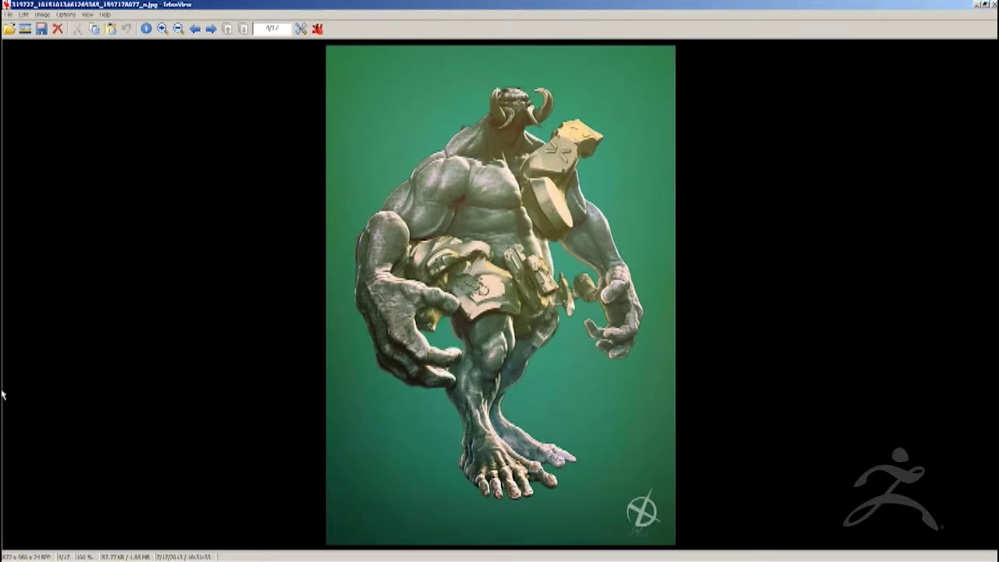
key(Right)
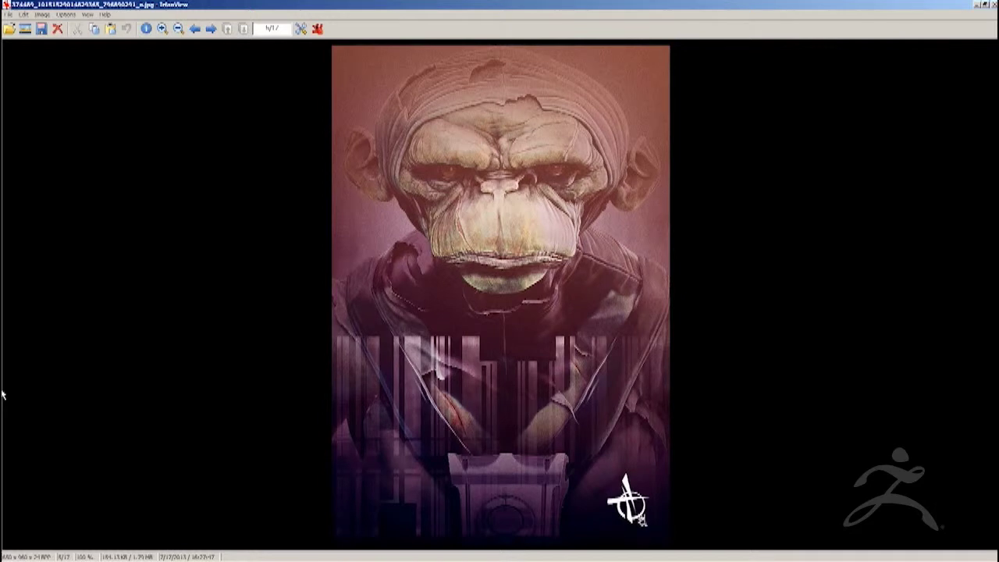
key(Right)
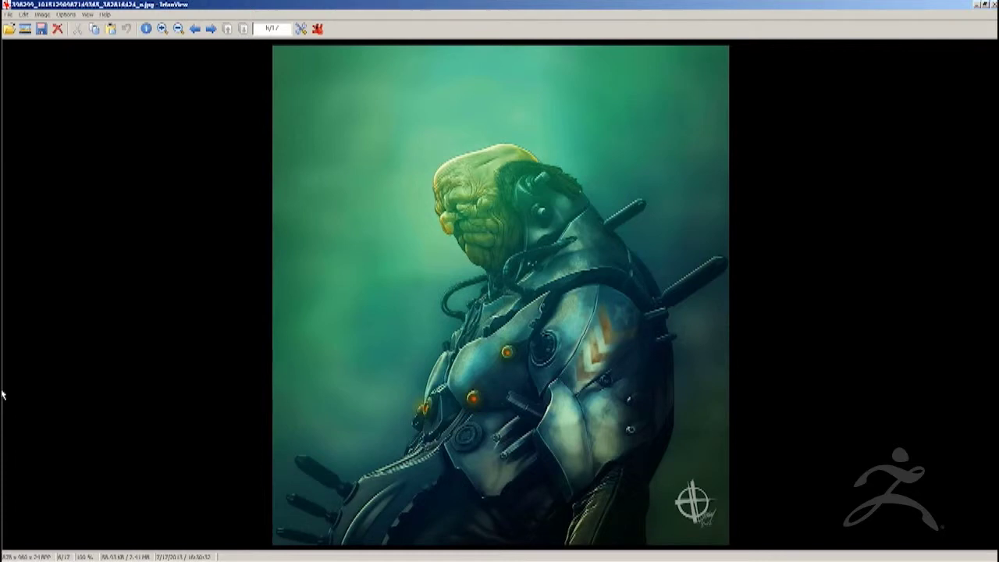
key(Right)
key(Left)
key(Right)
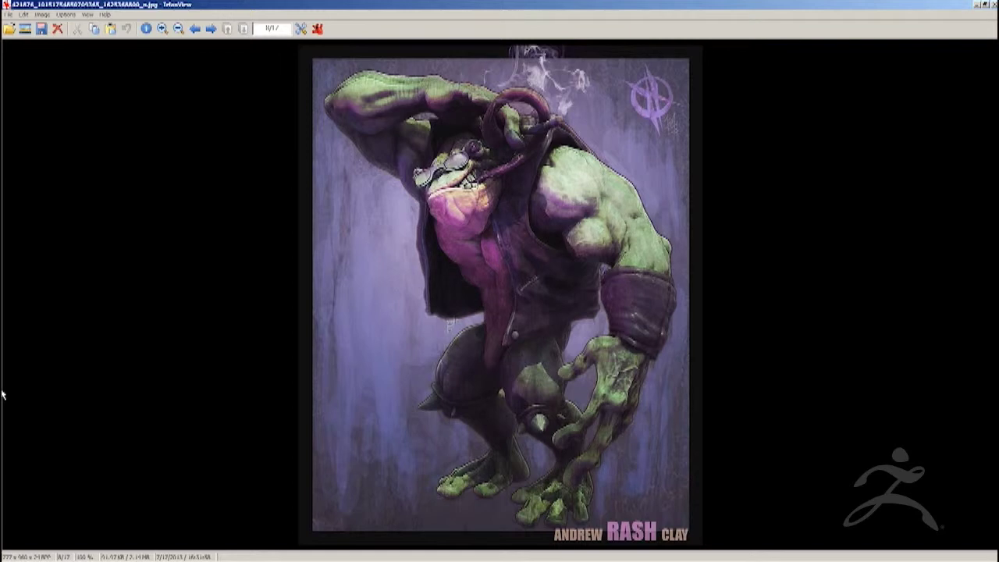
key(Right)
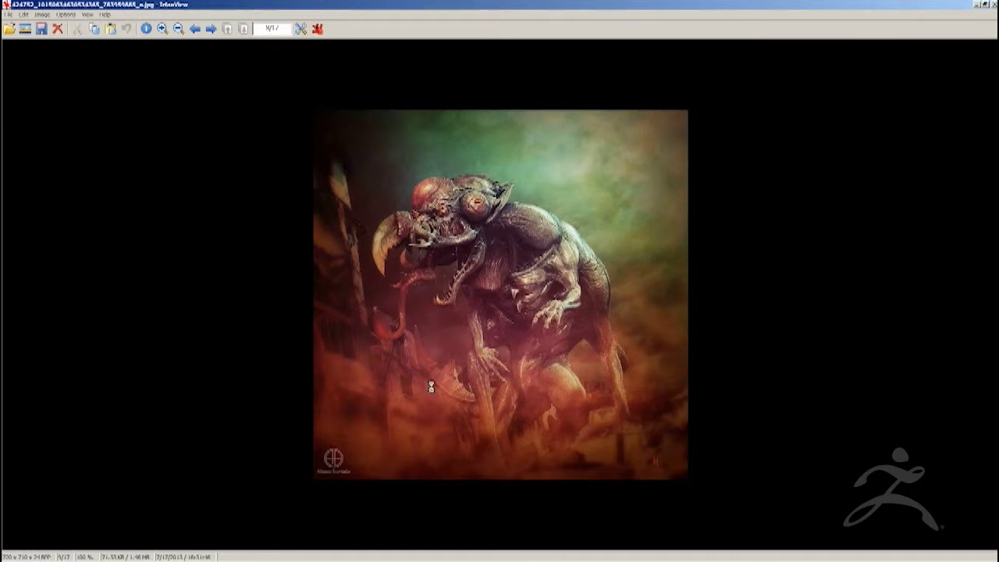
key(Right)
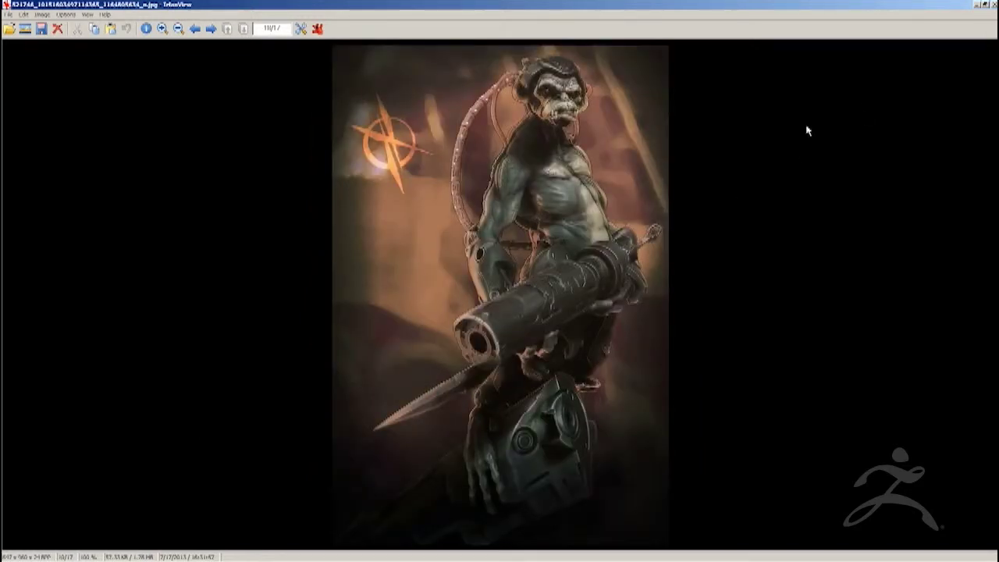
key(Right)
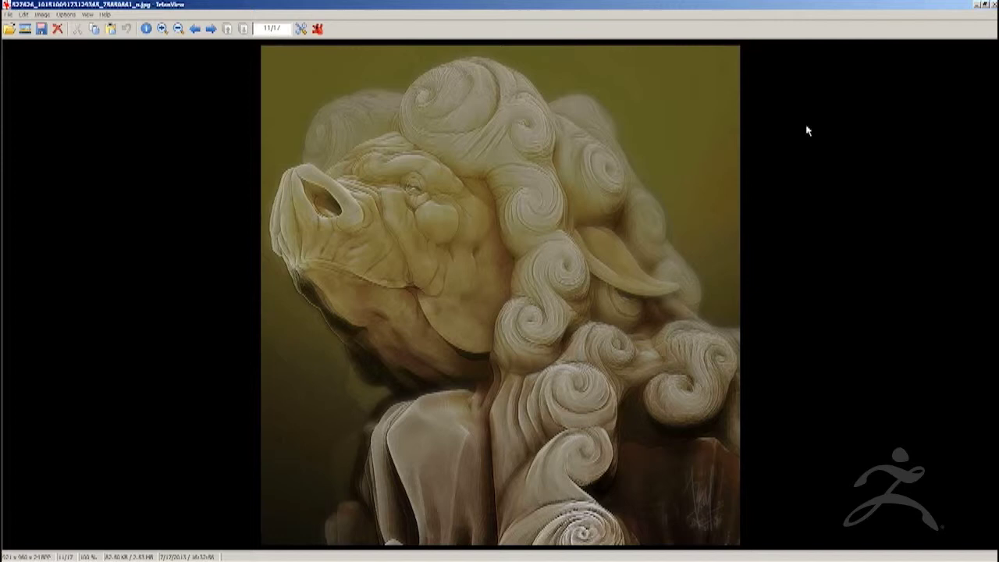
Step: Compare the artwork of the ape with the large cannon against the portrait of the curly-maned creature
key(Left)
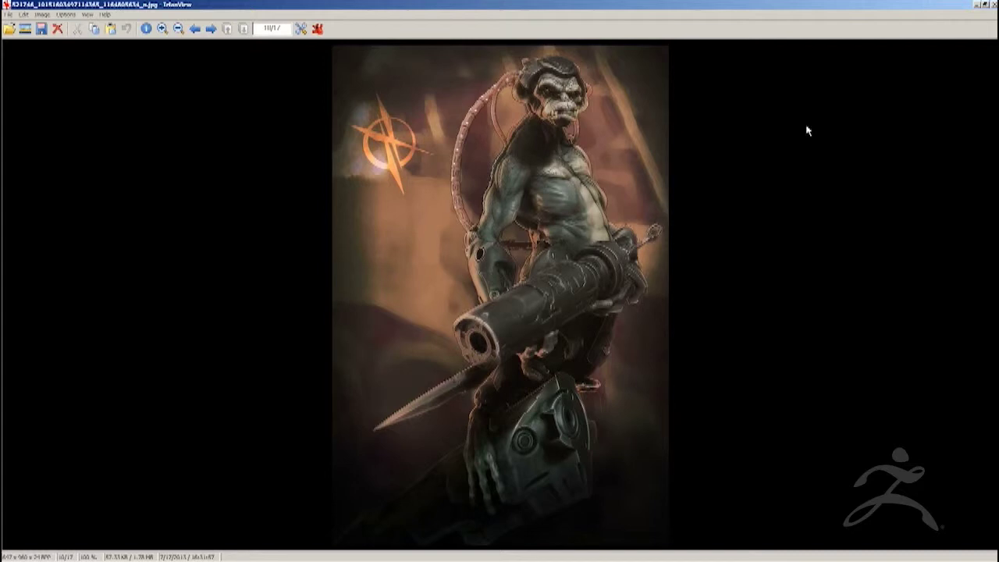
key(Right)
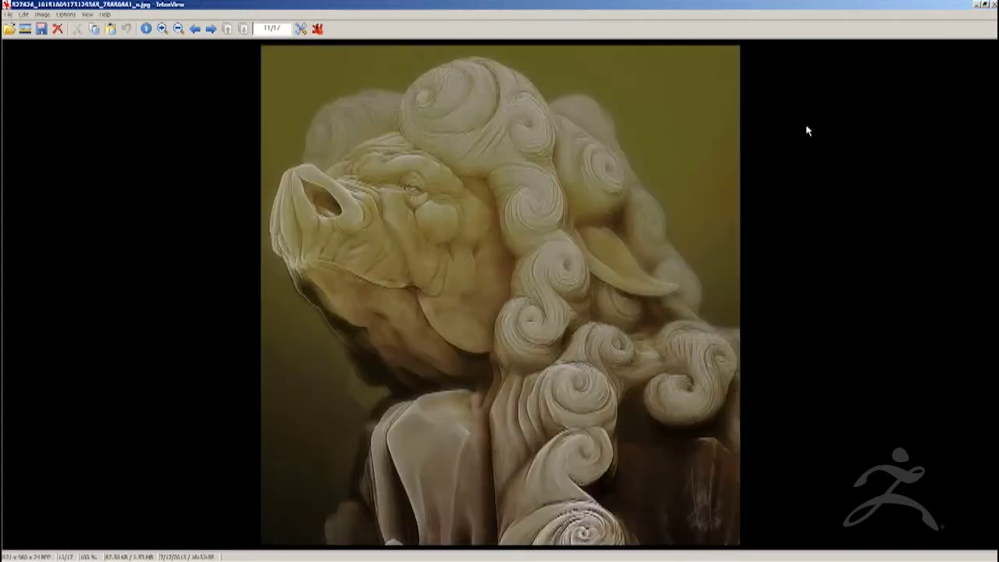
key(Left)
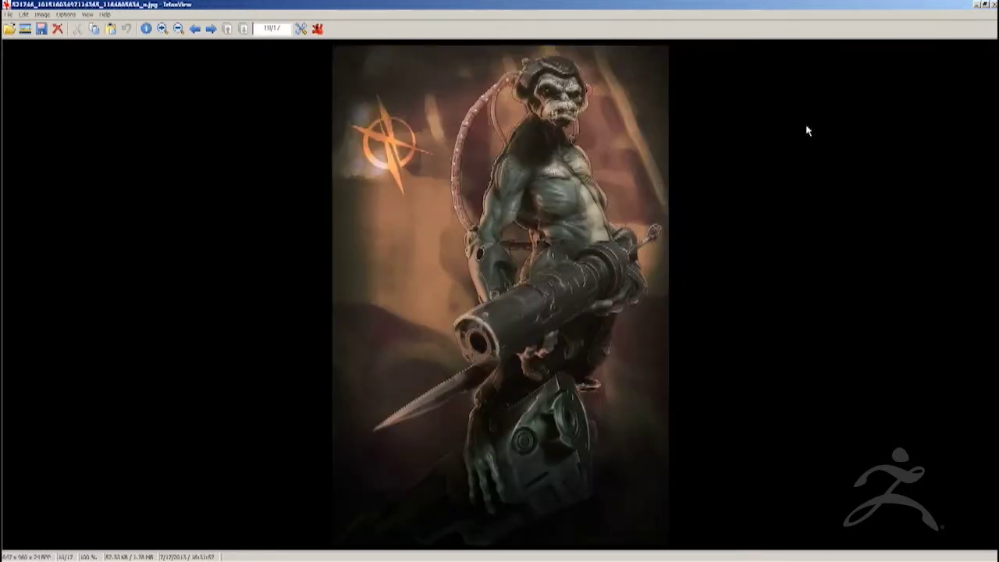
key(Right)
Step: View the remaining personal artworks through the 17th image, dismiss the subfolder dialog and close the image viewer
key(Right)
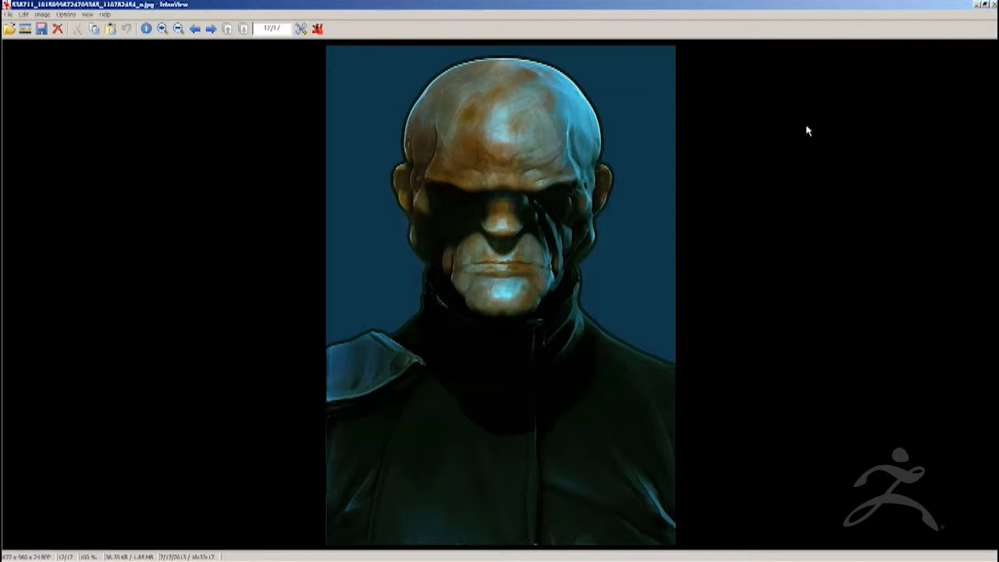
key(Right)
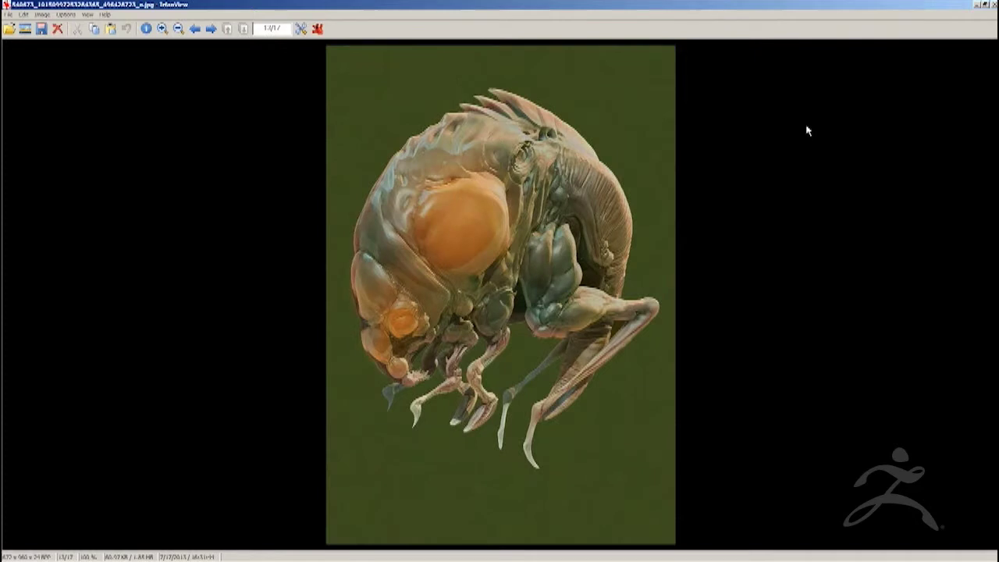
key(Right)
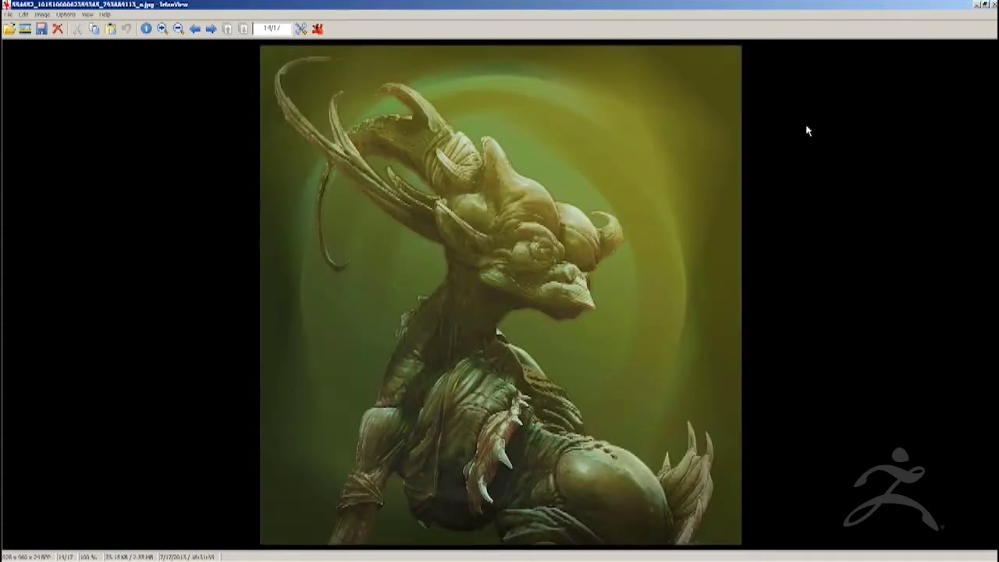
key(Right)
key(Right)
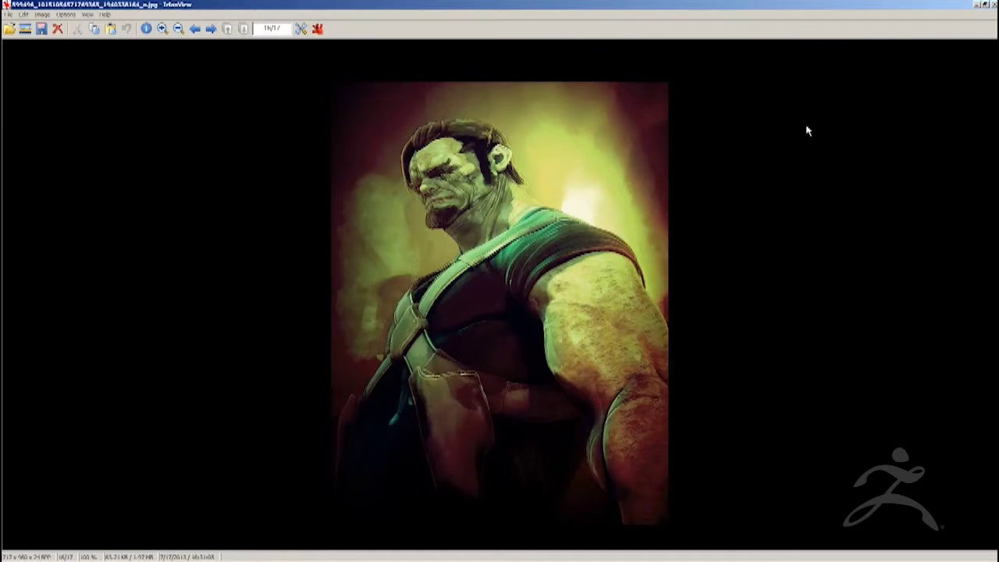
key(Right)
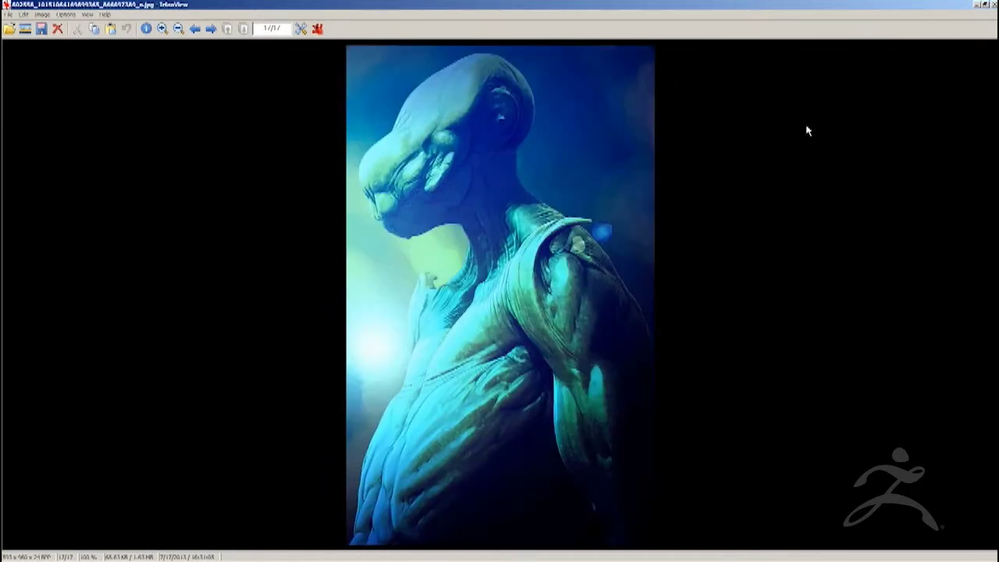
key(Right)
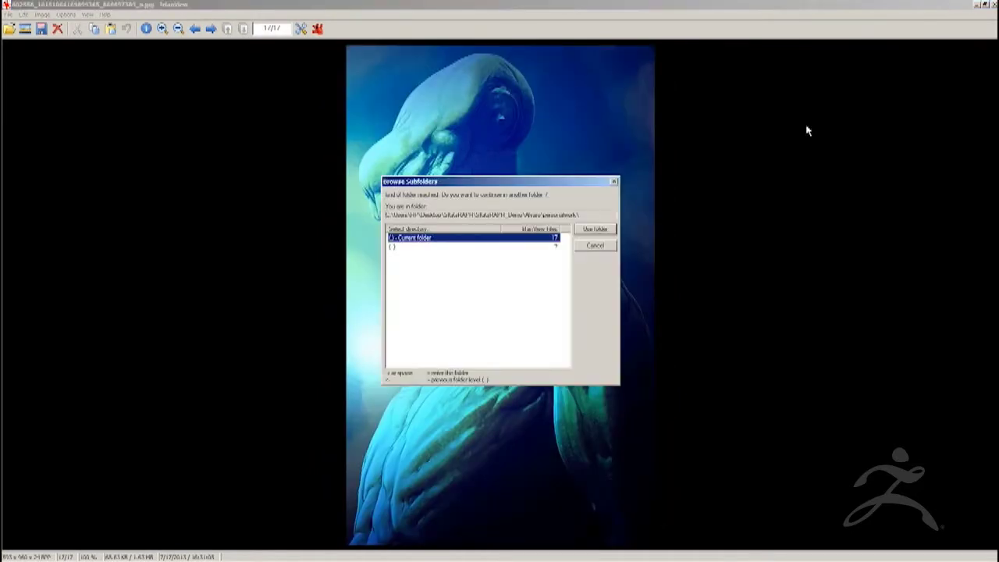
click(613, 182)
click(992, 4)
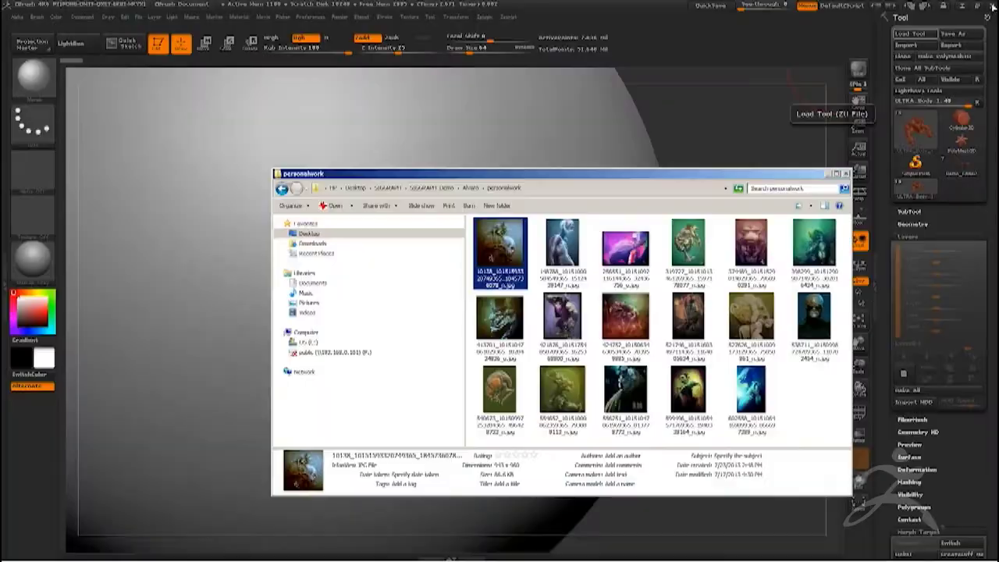
Step: Open the NydusWorm folder, view NYD_1.jpg and NYD_2.jpg, and return to the file browser
click(470, 188)
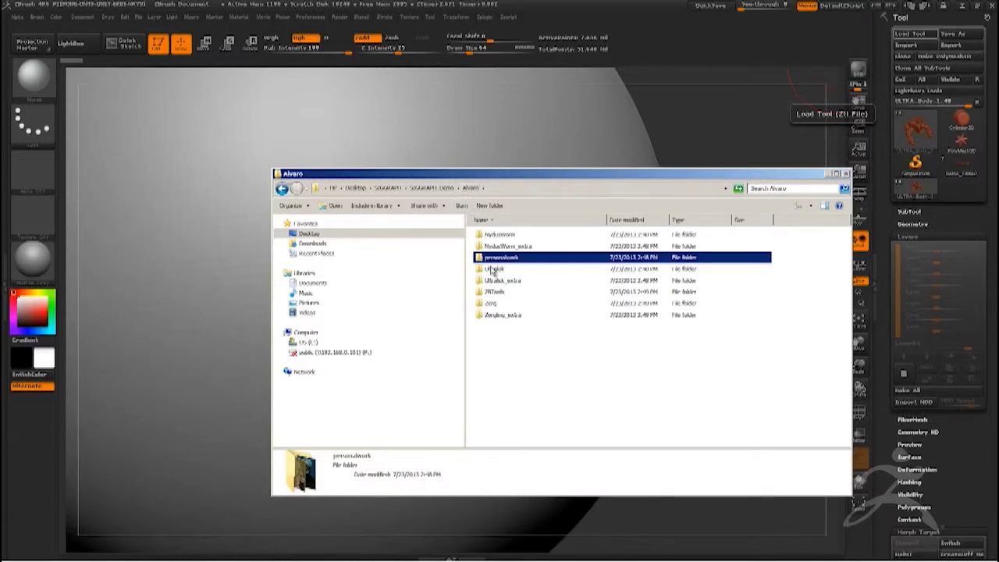
double_click(492, 235)
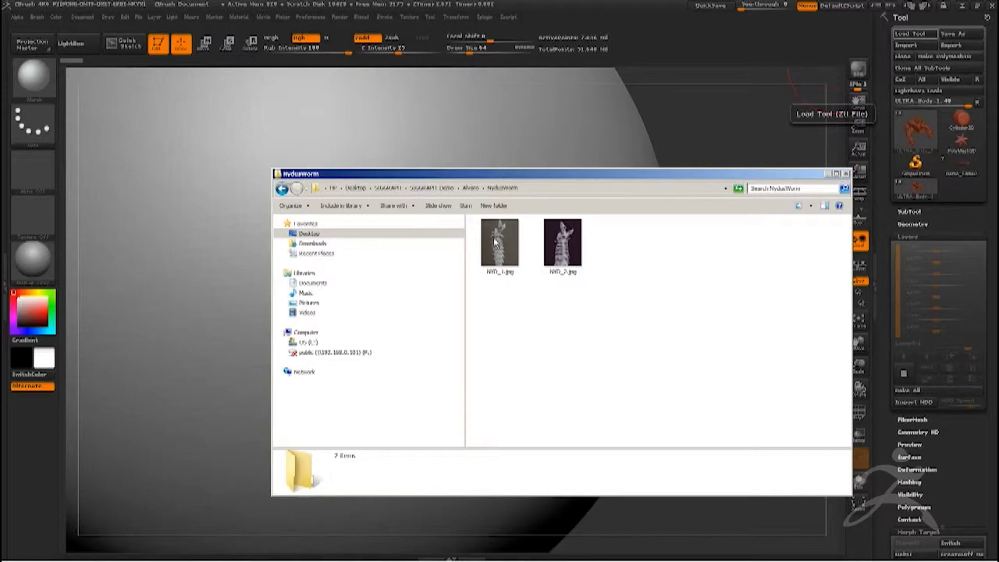
click(494, 241)
double_click(494, 242)
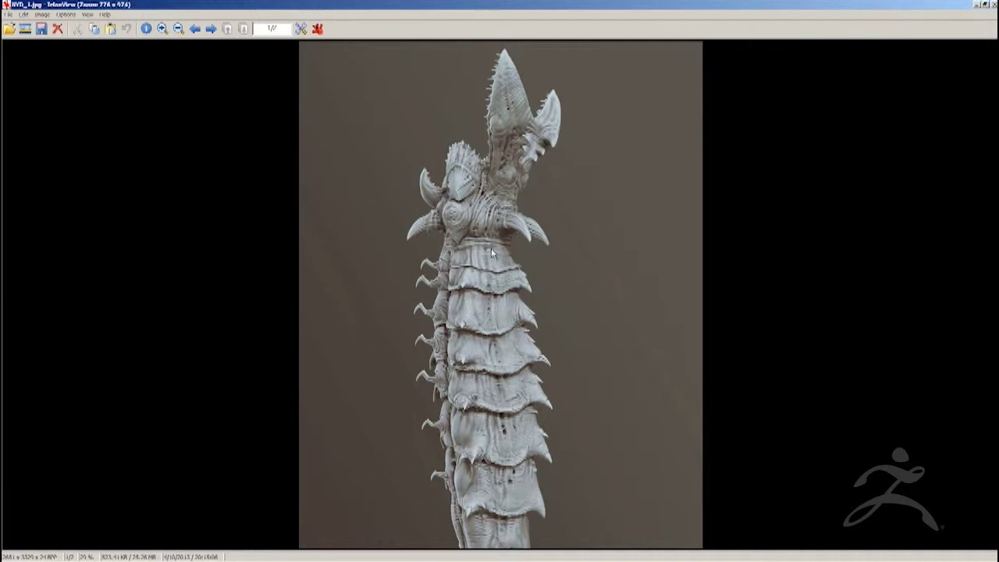
key(space)
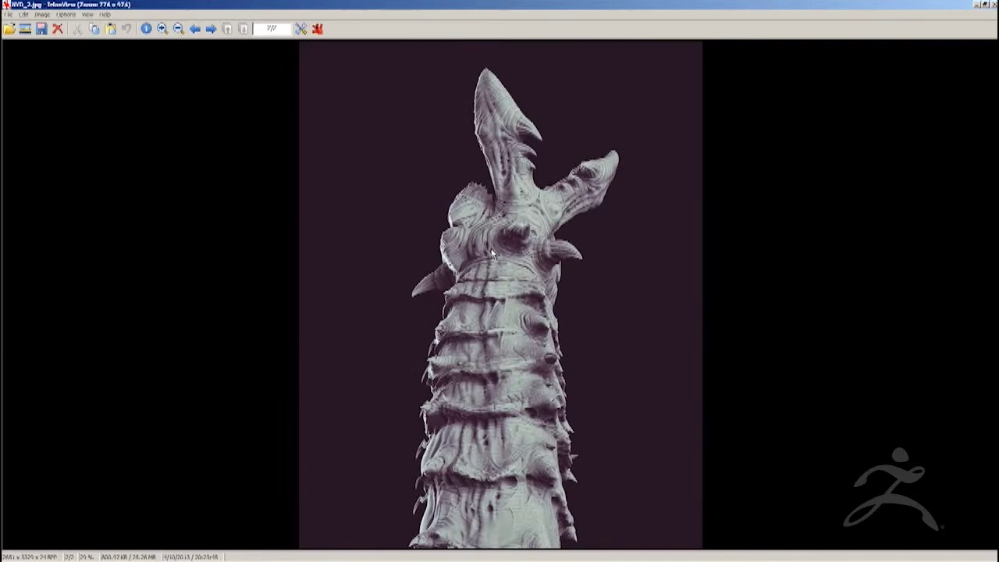
click(985, 5)
click(612, 244)
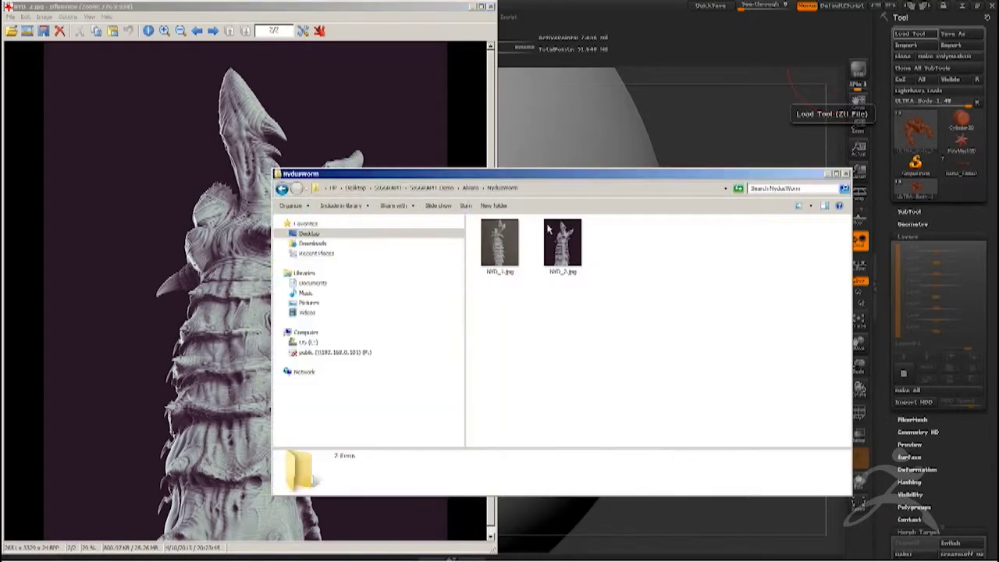
Step: Open the NydusWorm_extra folder and look through its creature images, starting with NydusWorm.jpg
click(469, 189)
double_click(484, 248)
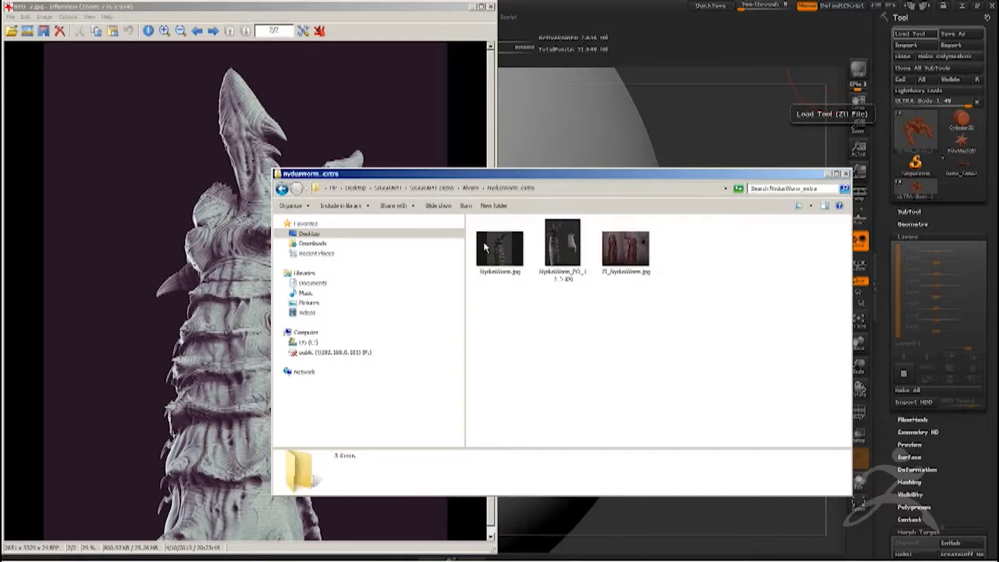
double_click(487, 248)
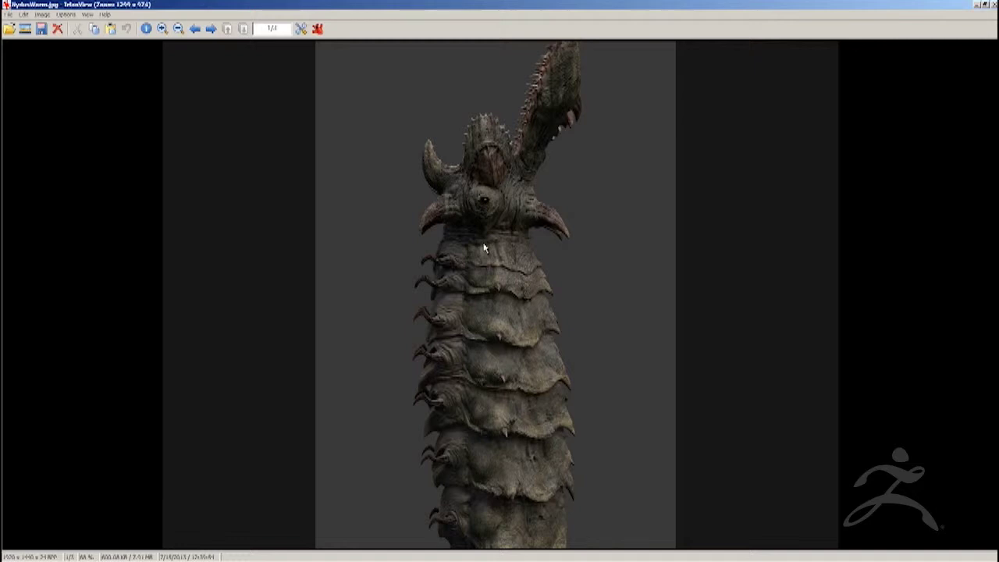
key(Right)
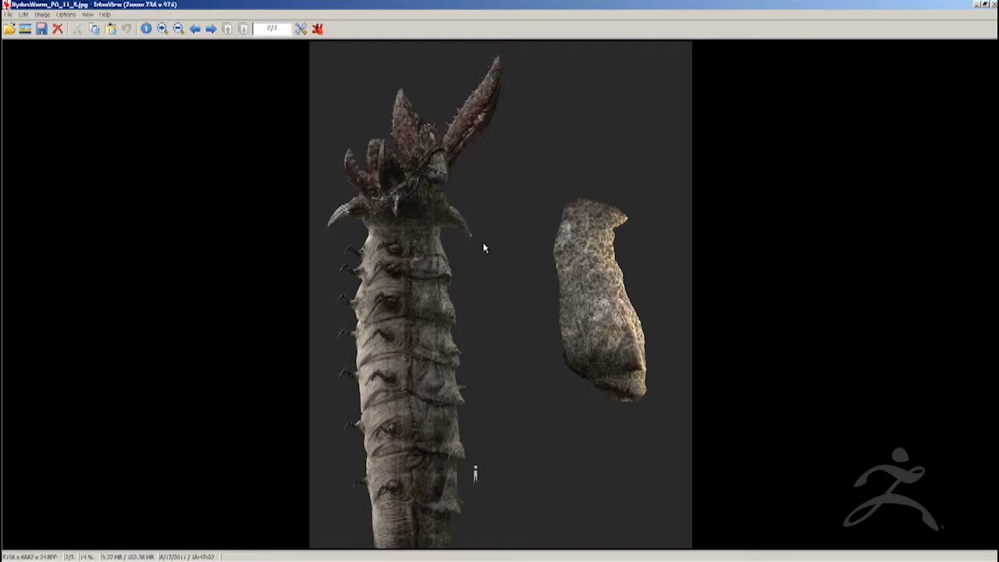
key(space)
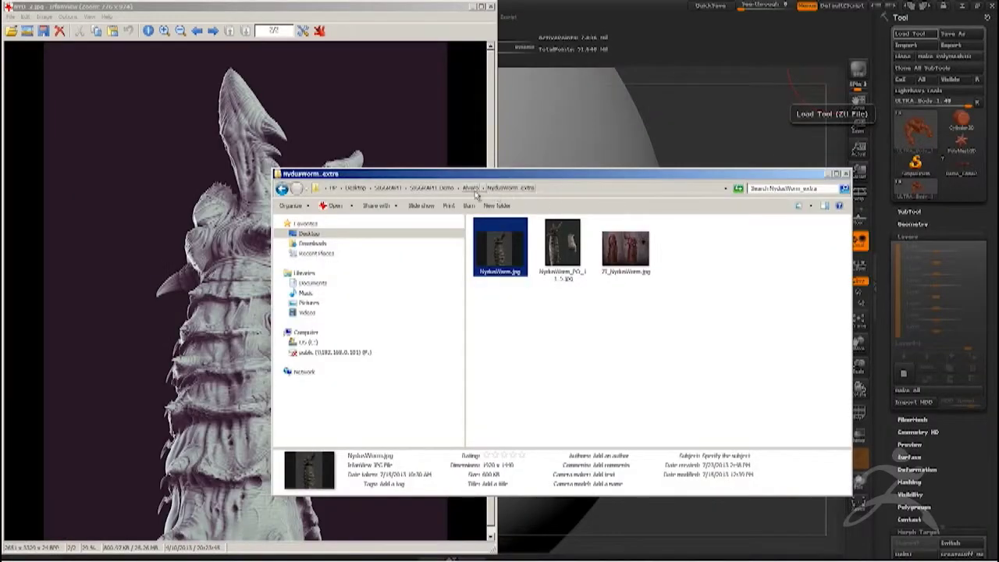
Step: Return to the parent folder, open the Zerg folder and view its creature renders, starting with Zer_1.jpg
click(470, 187)
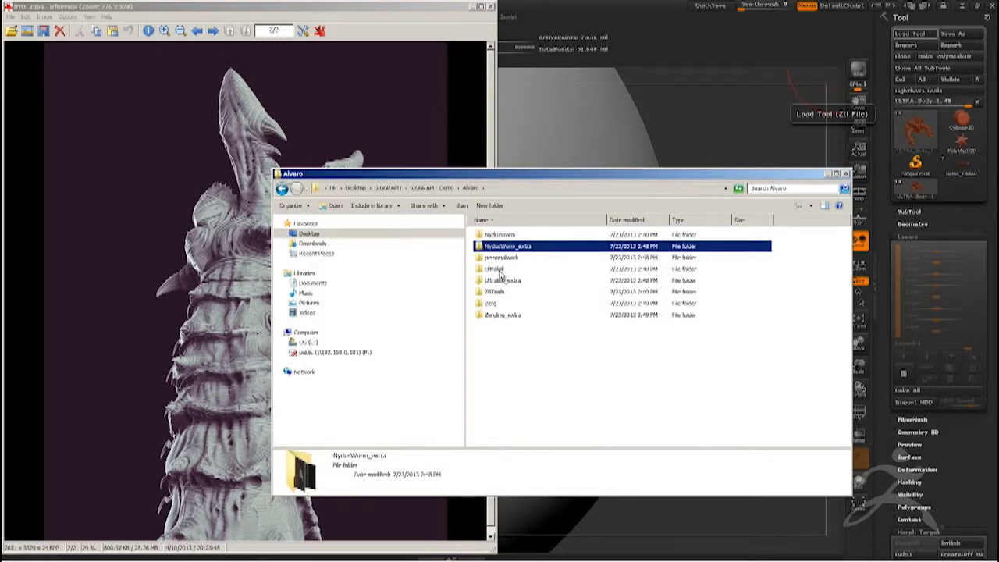
double_click(500, 293)
double_click(500, 250)
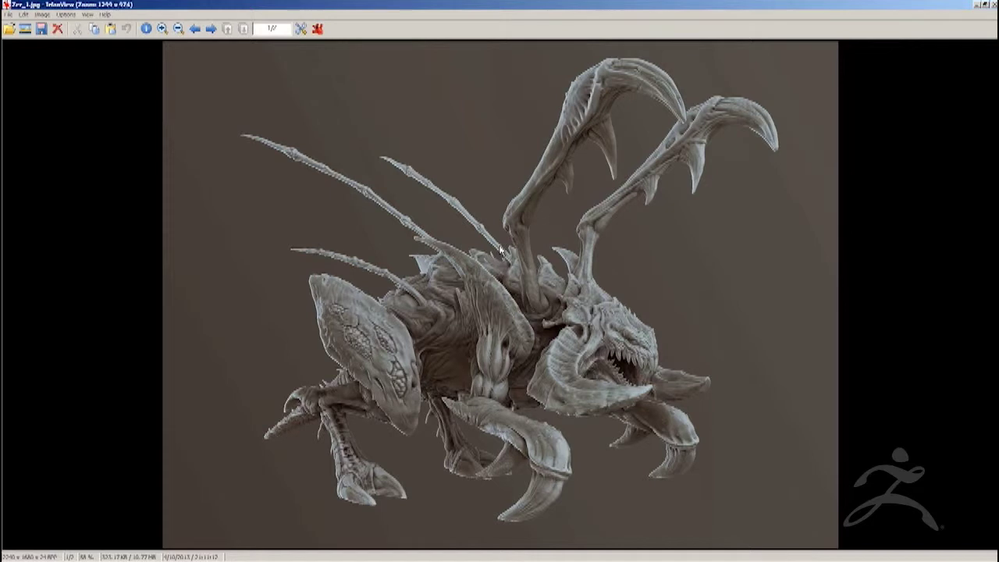
key(space)
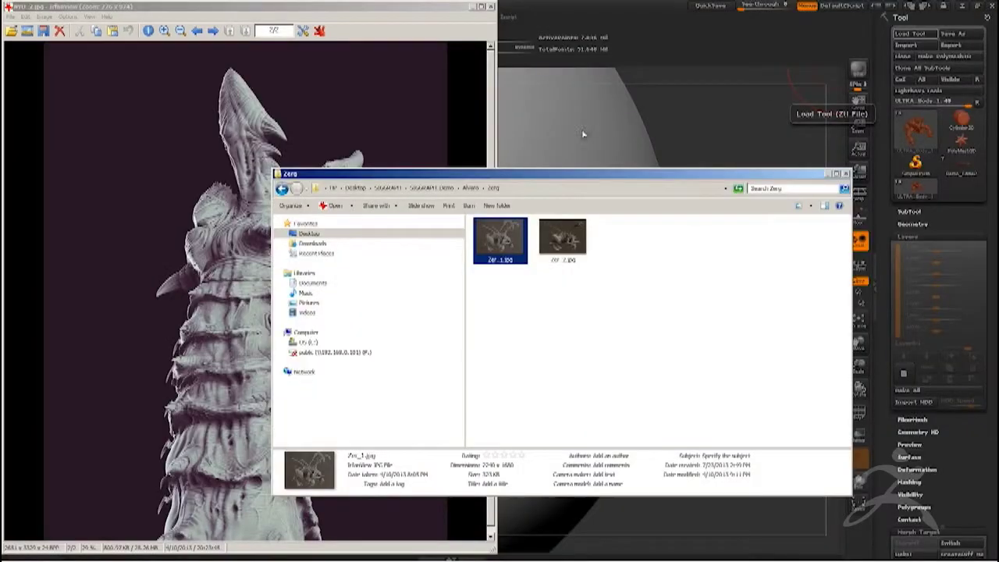
Step: Return to the parent folder, open the Ultralisk folder and view its renders from ULTRA.jpg through the battle scene still
click(471, 187)
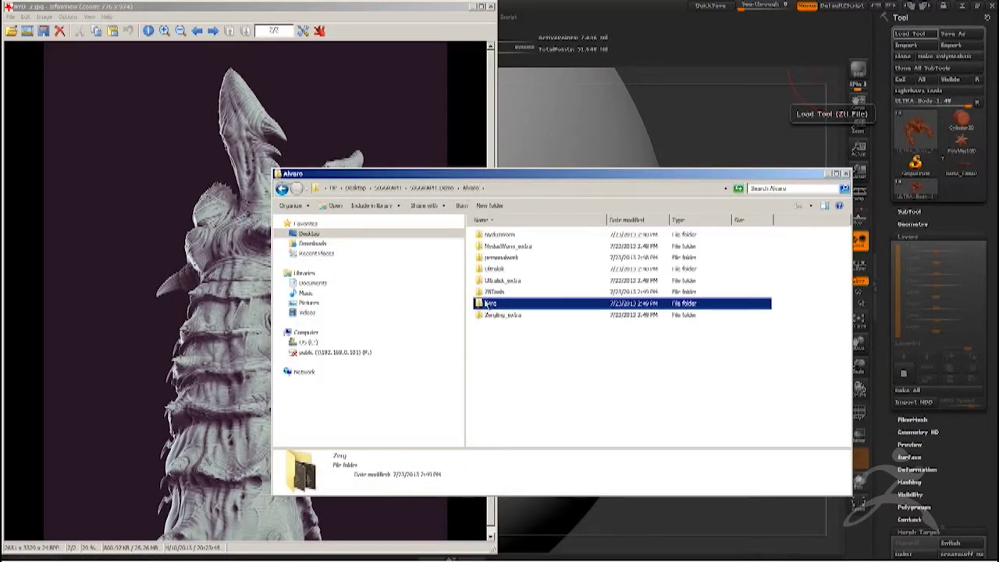
double_click(494, 269)
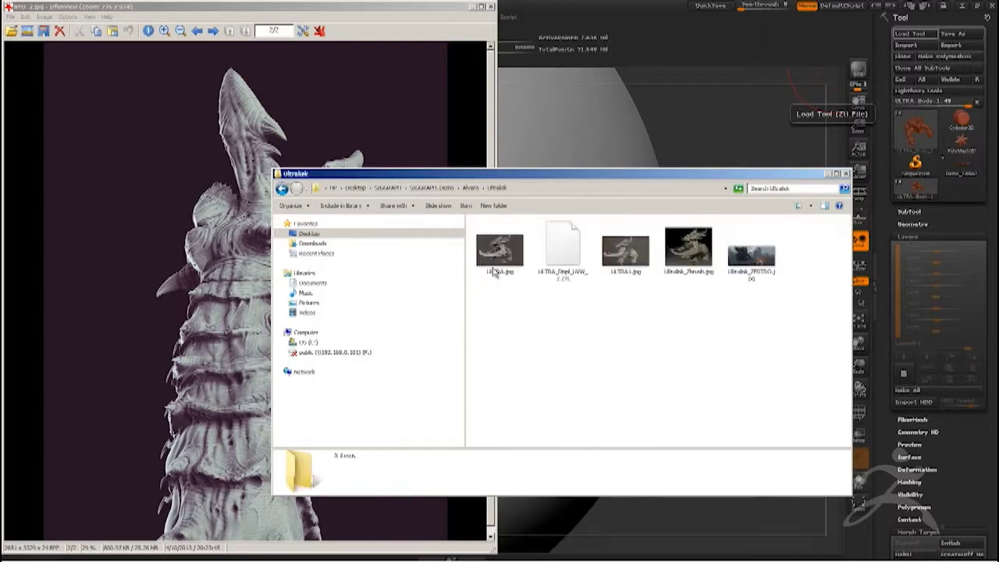
double_click(494, 270)
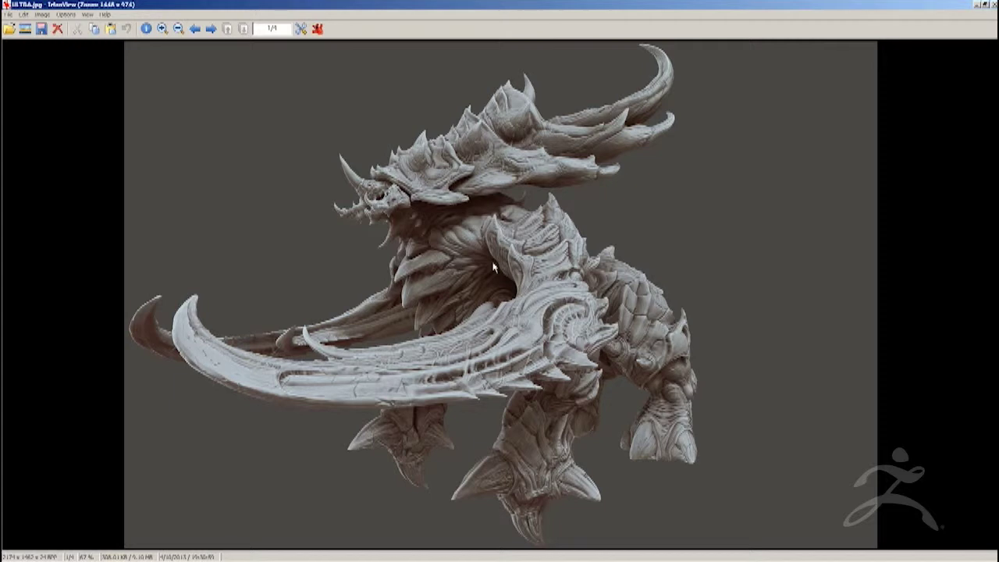
key(Right)
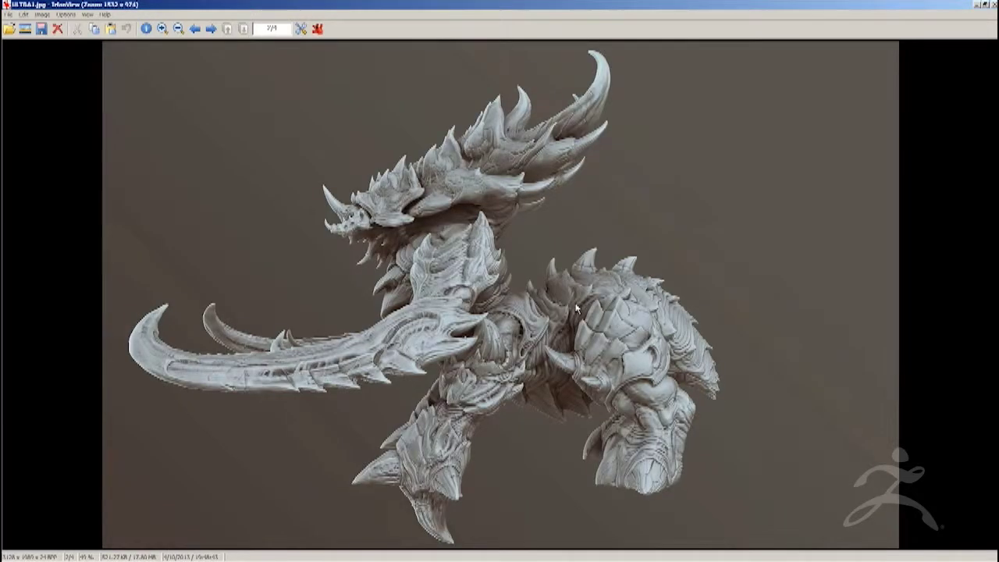
key(BackSpace)
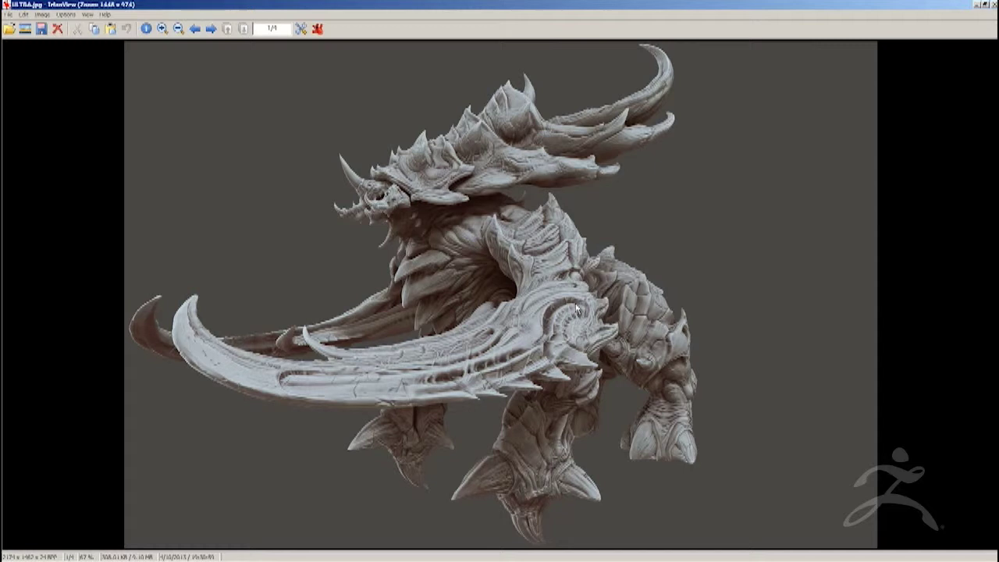
key(space)
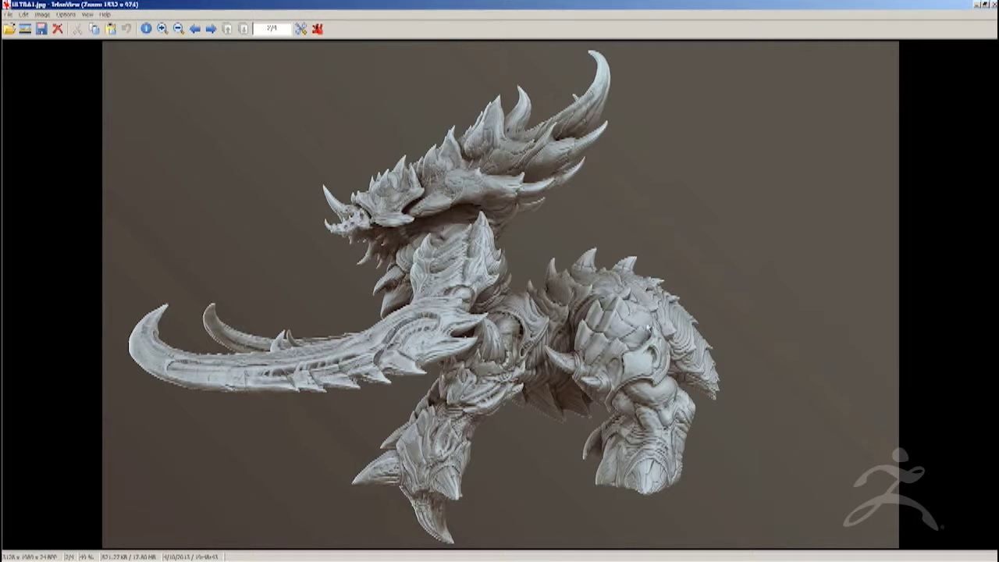
key(Right)
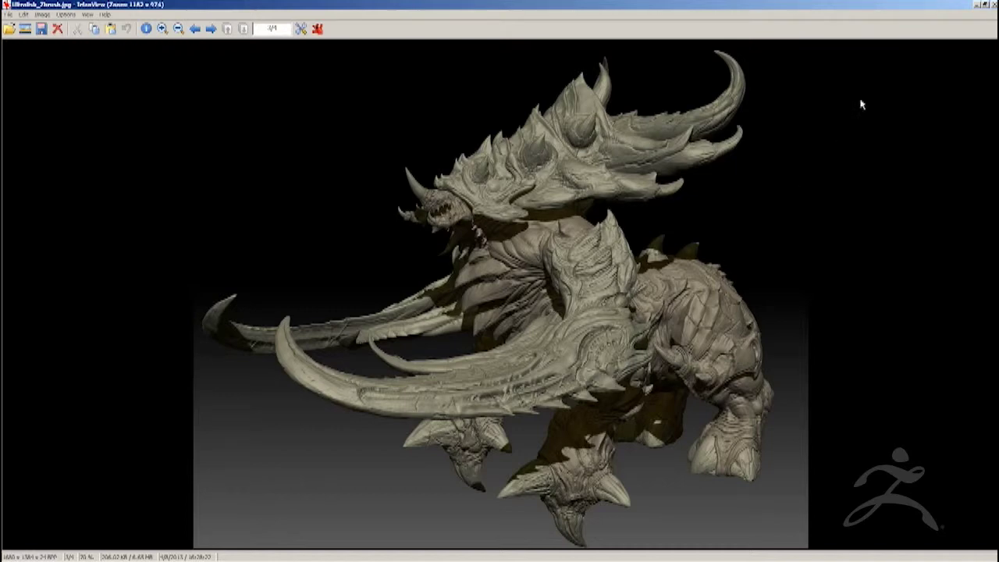
click(982, 5)
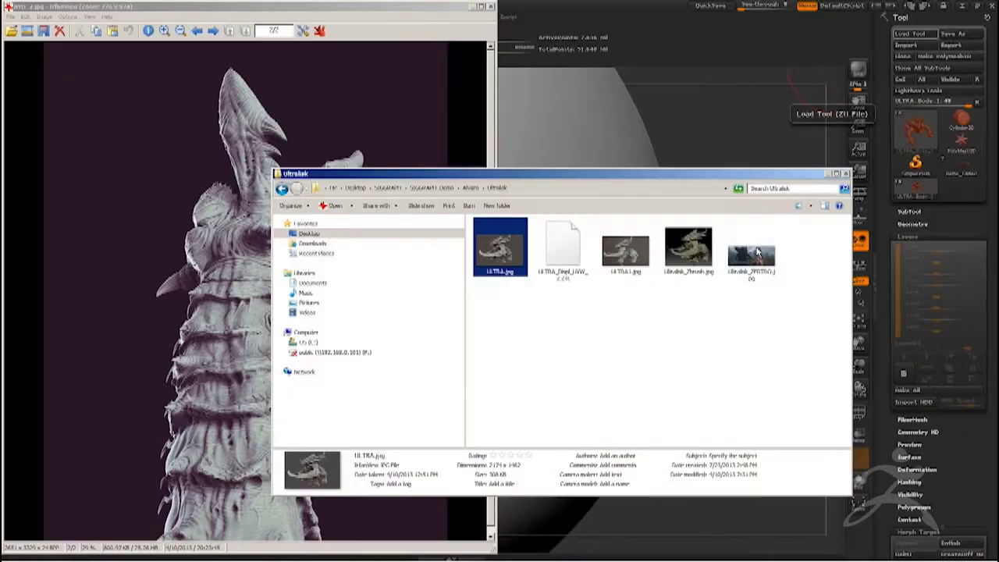
double_click(753, 248)
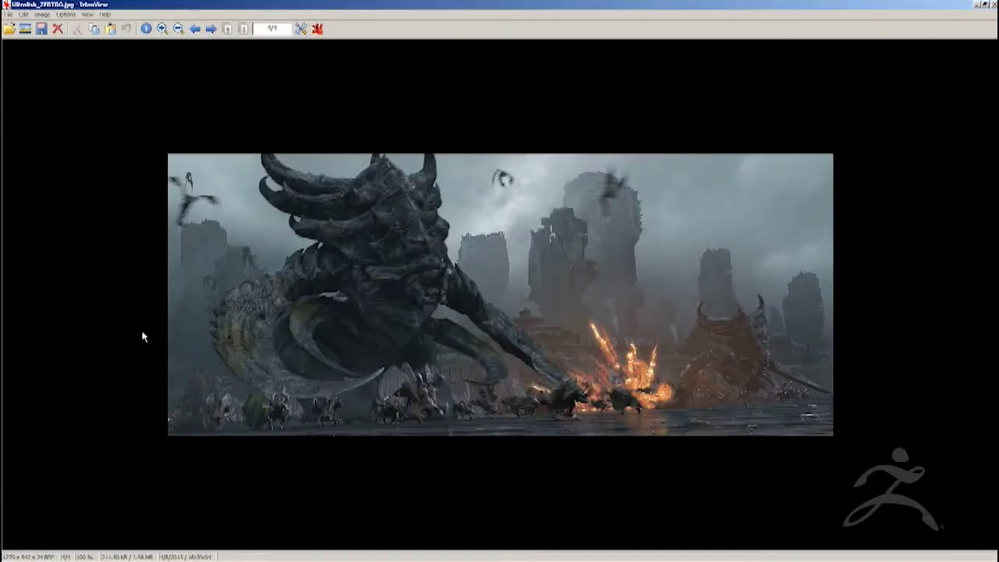
click(993, 4)
Step: Open the Ultralisk_extra folder and look through its concept images, from the claw paintover to the orthographic side view
click(466, 188)
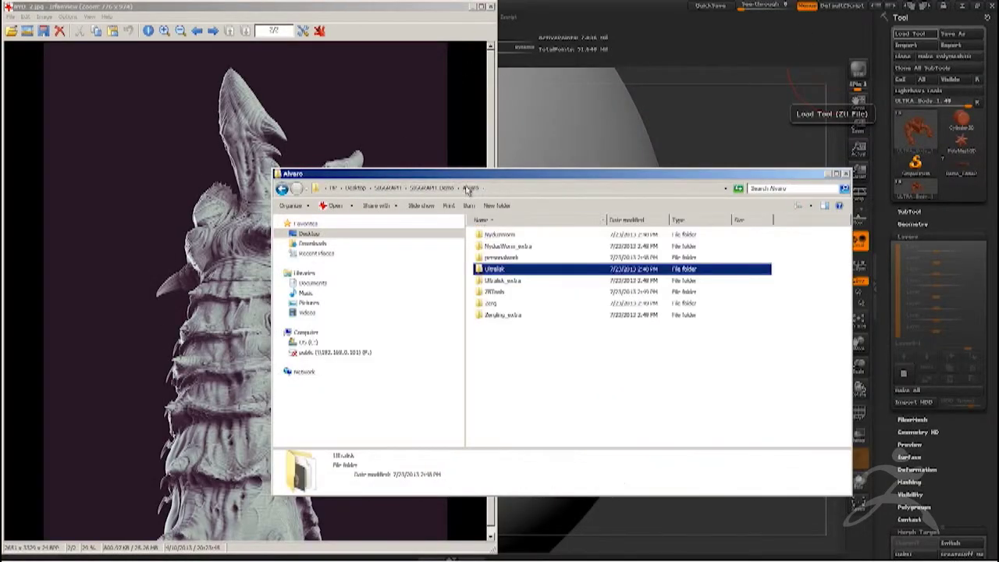
double_click(505, 286)
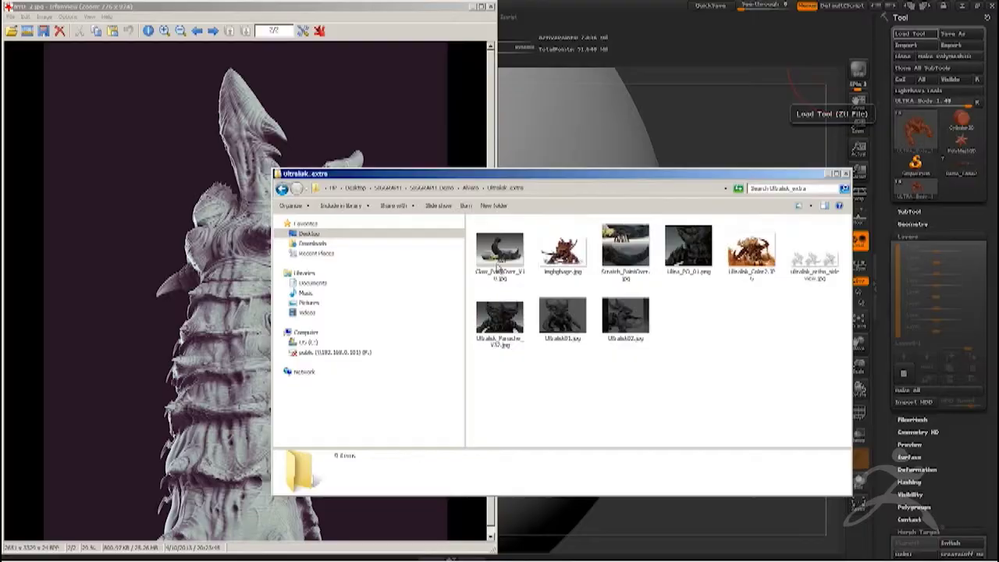
double_click(498, 265)
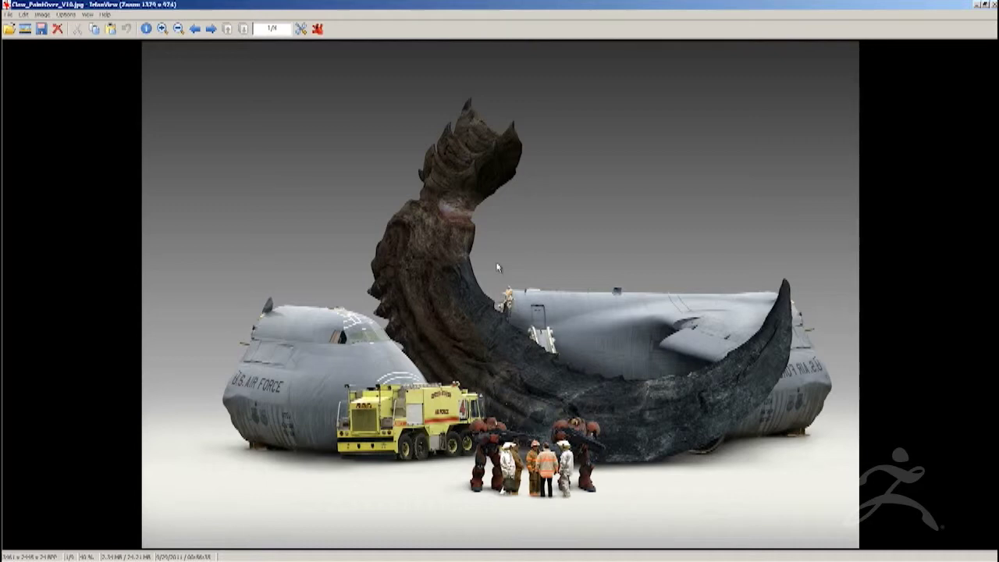
key(Right)
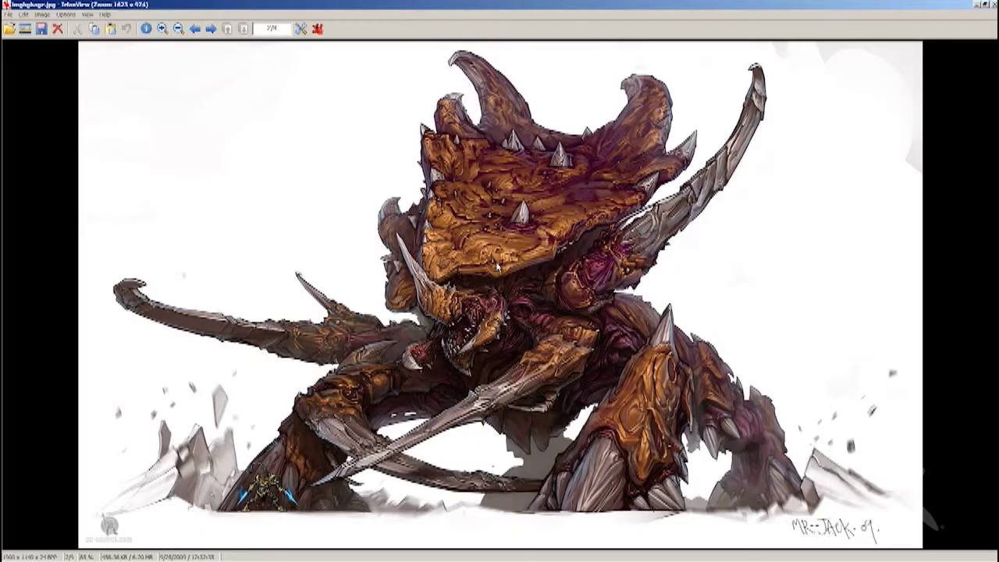
key(Left)
key(space)
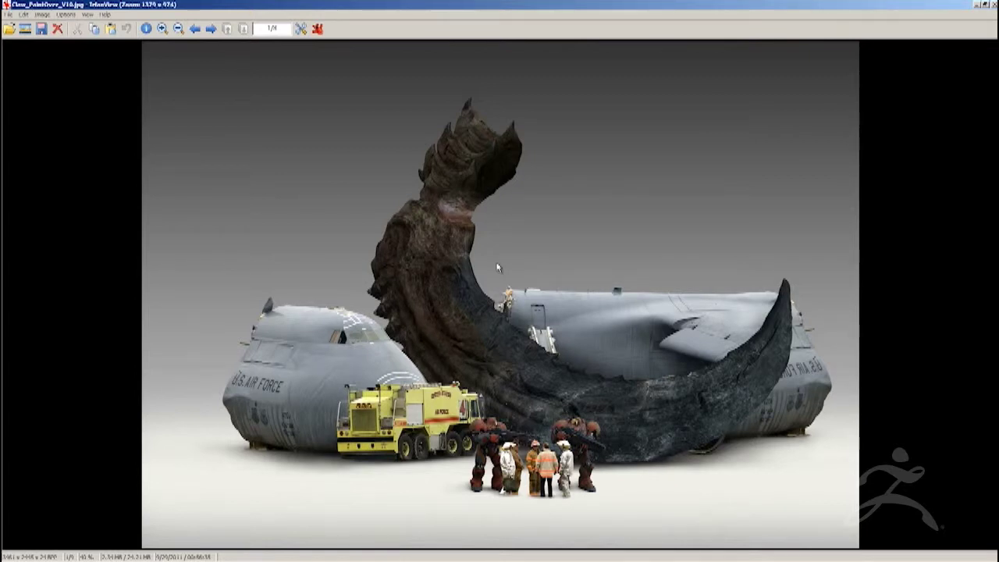
key(BackSpace)
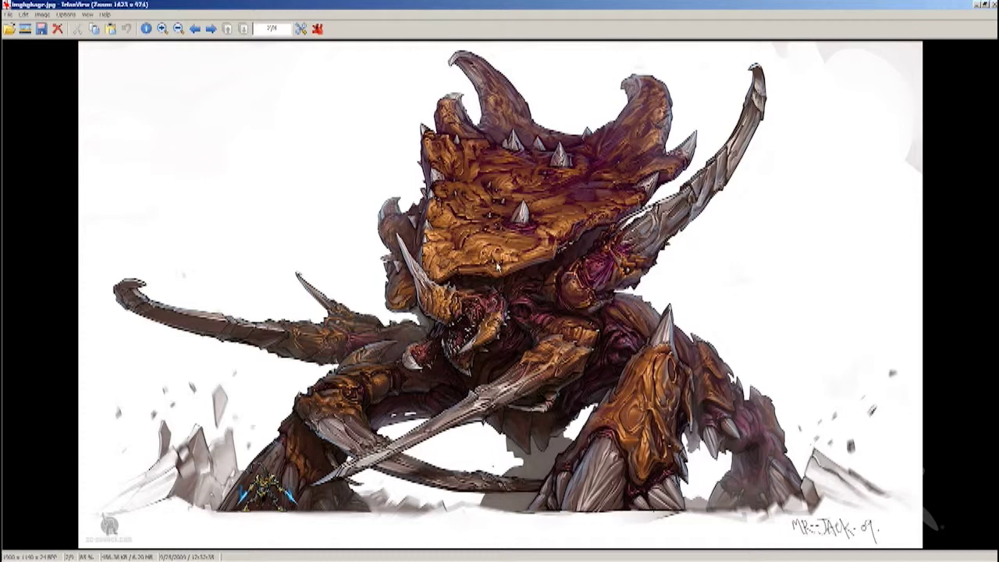
key(Right)
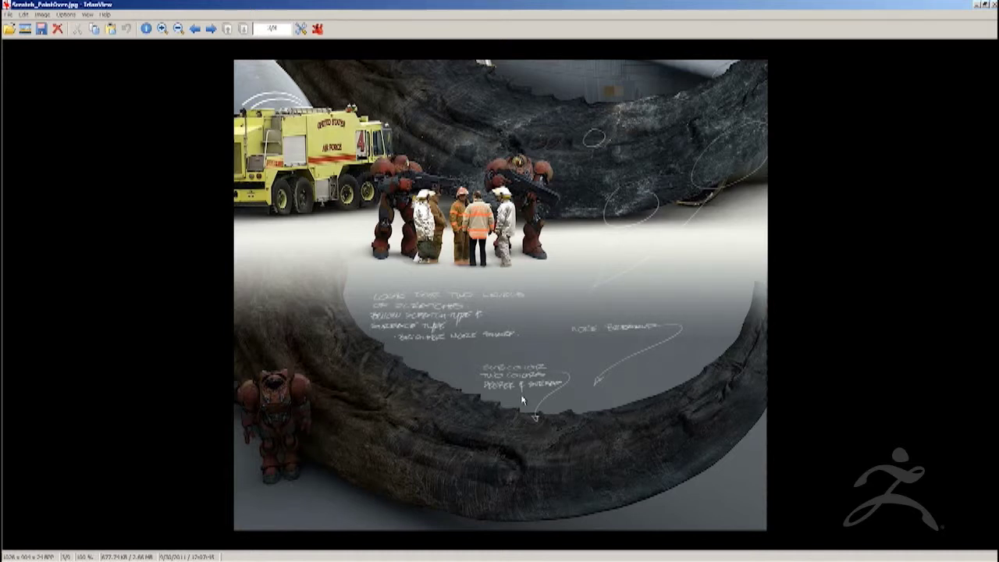
key(Right)
key(space)
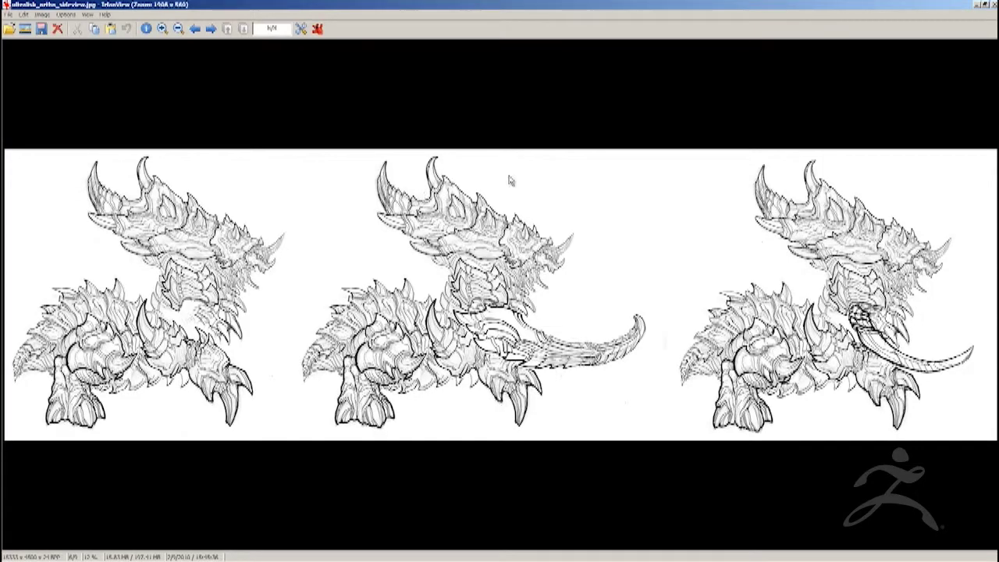
Step: Return to the file browser and copy the full path of the Ultralisk_extra folder
click(985, 5)
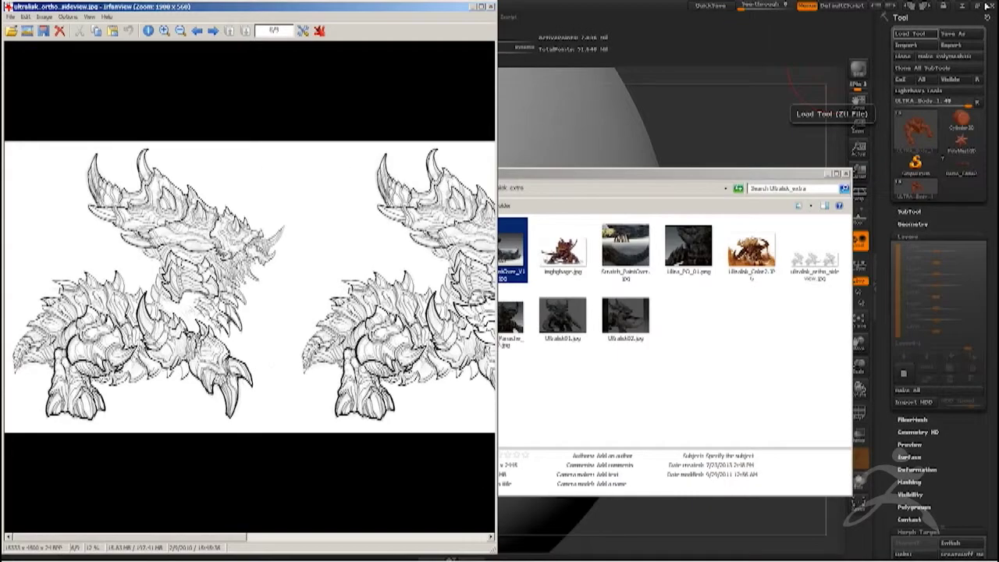
click(598, 179)
click(549, 191)
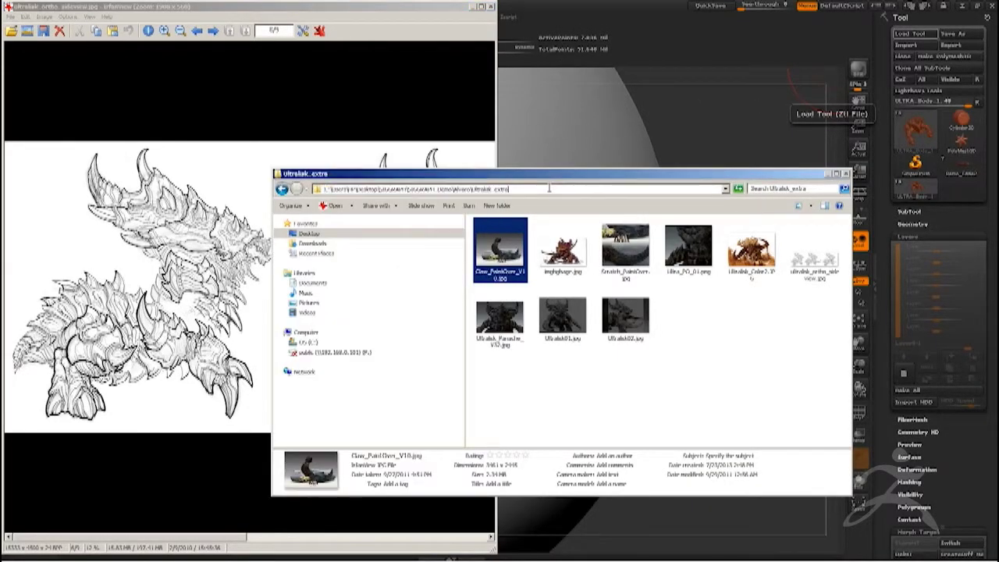
right_click(547, 188)
click(508, 188)
click(507, 189)
click(508, 188)
double_click(508, 189)
click(508, 188)
key(ctrl+a)
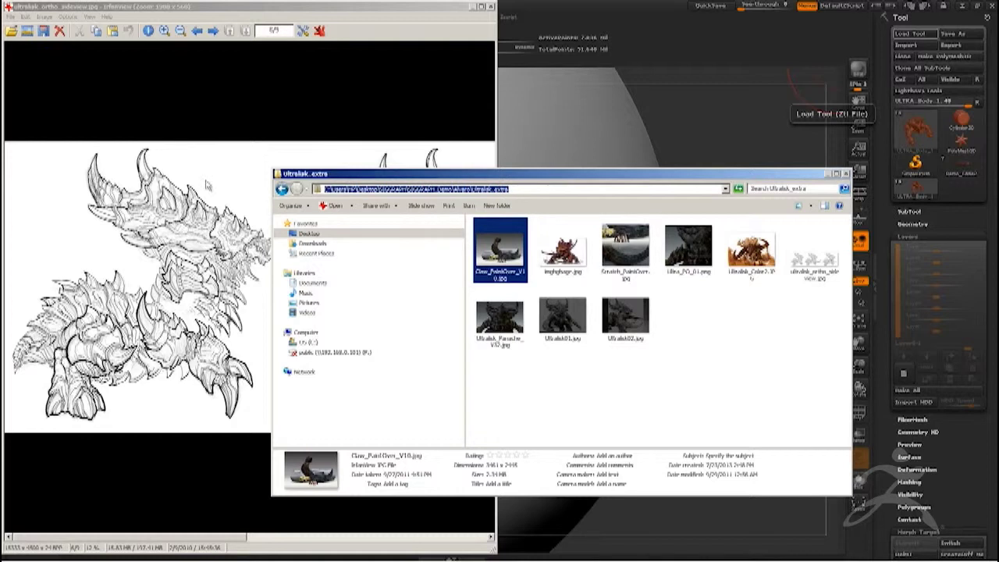
key(BackSpace)
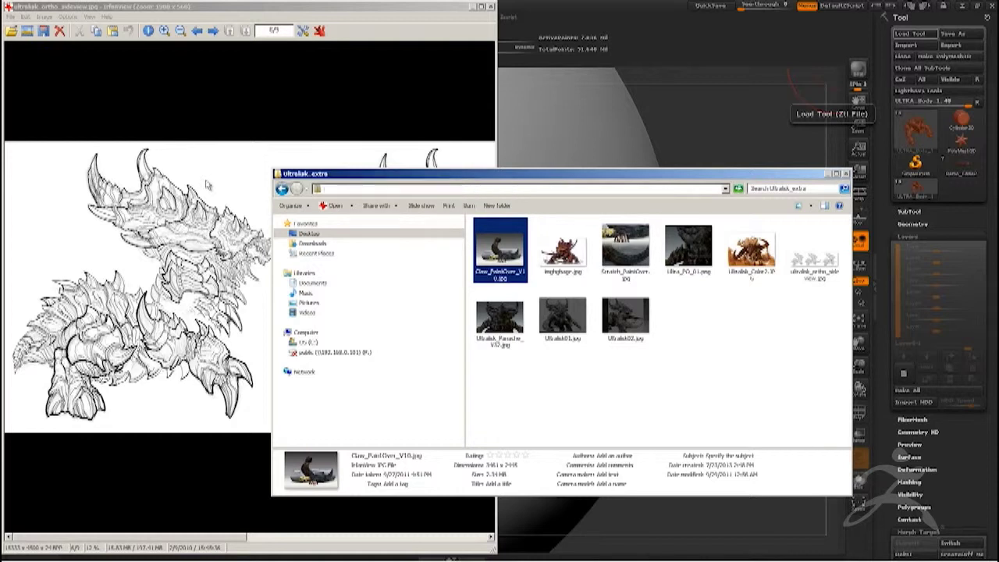
click(285, 188)
click(298, 189)
click(541, 190)
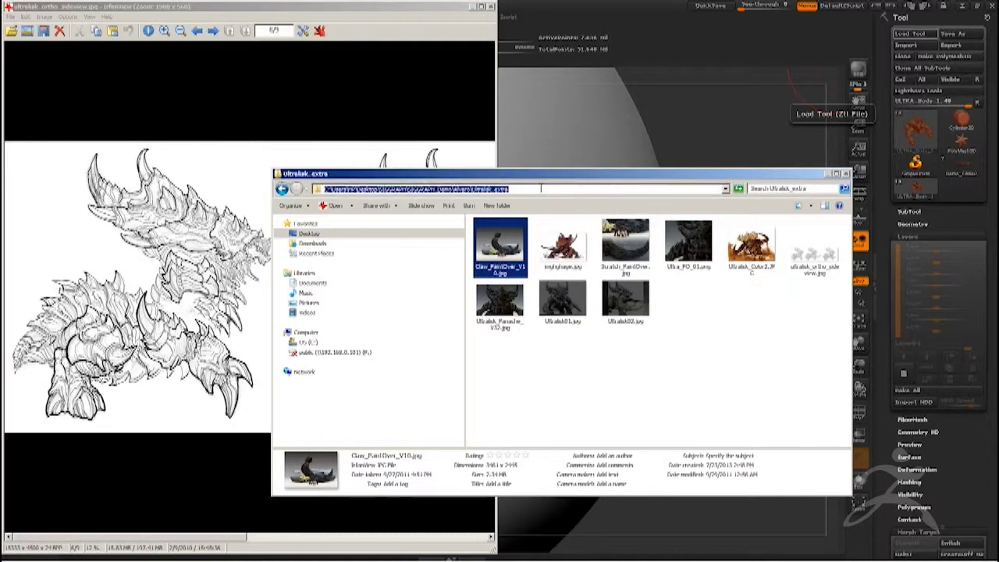
Step: Enlarge the Ultralisk orthographic side view once more, and switch to ZBrush
click(218, 121)
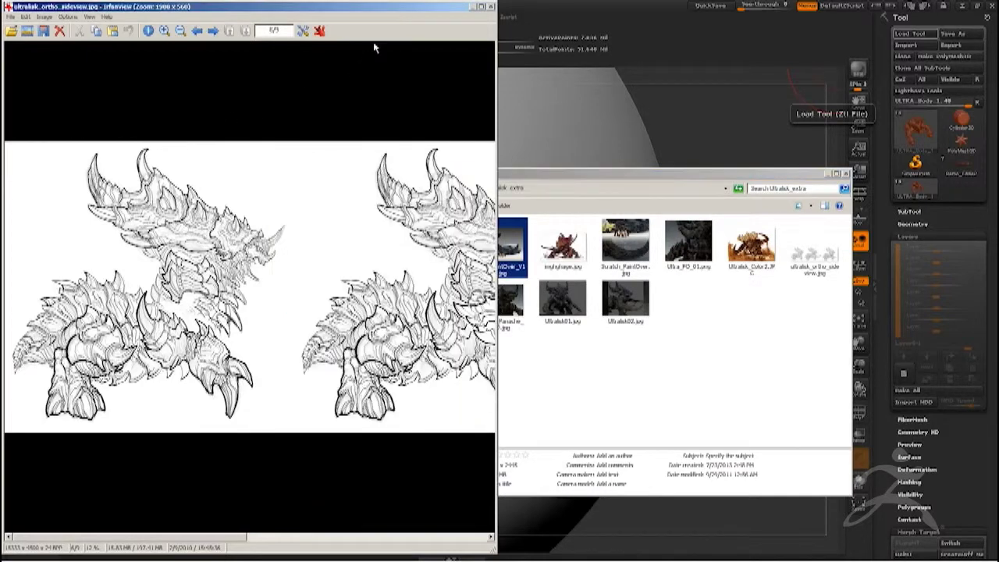
click(483, 6)
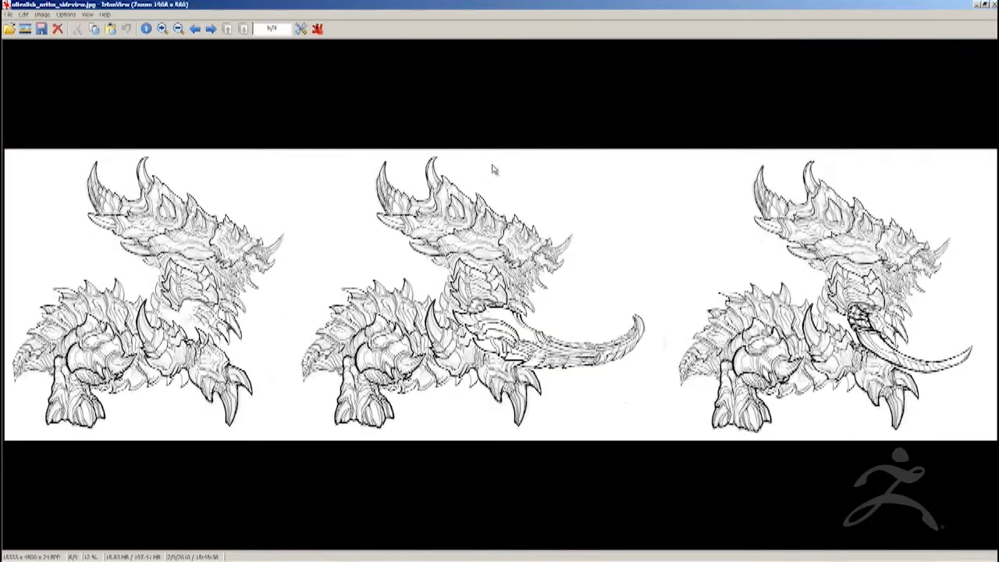
key(super)
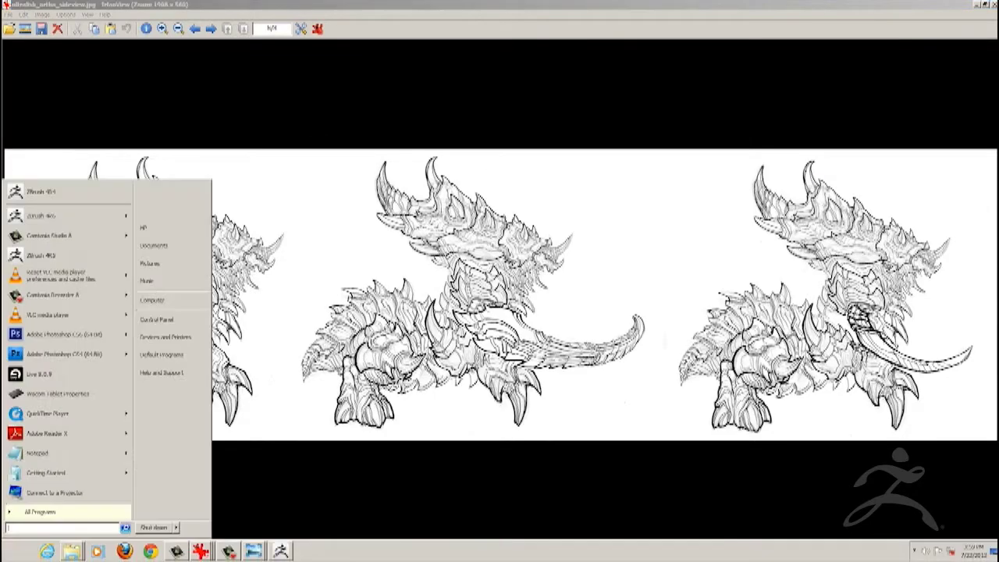
click(281, 551)
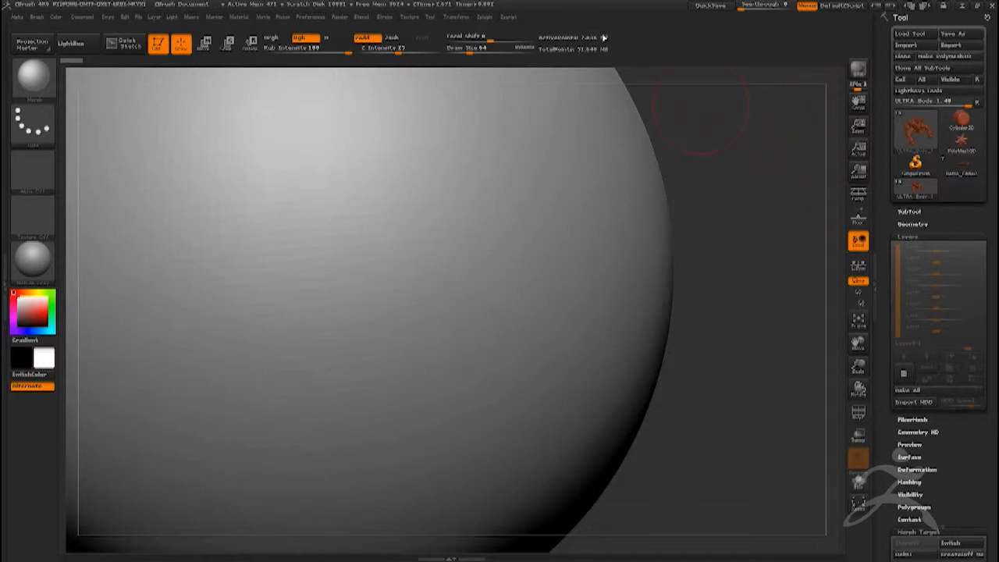
Step: Import ultralisk_ortho_sideview.jpg as a texture, using the copied path to reach the Ultralisk_extra folder
click(412, 17)
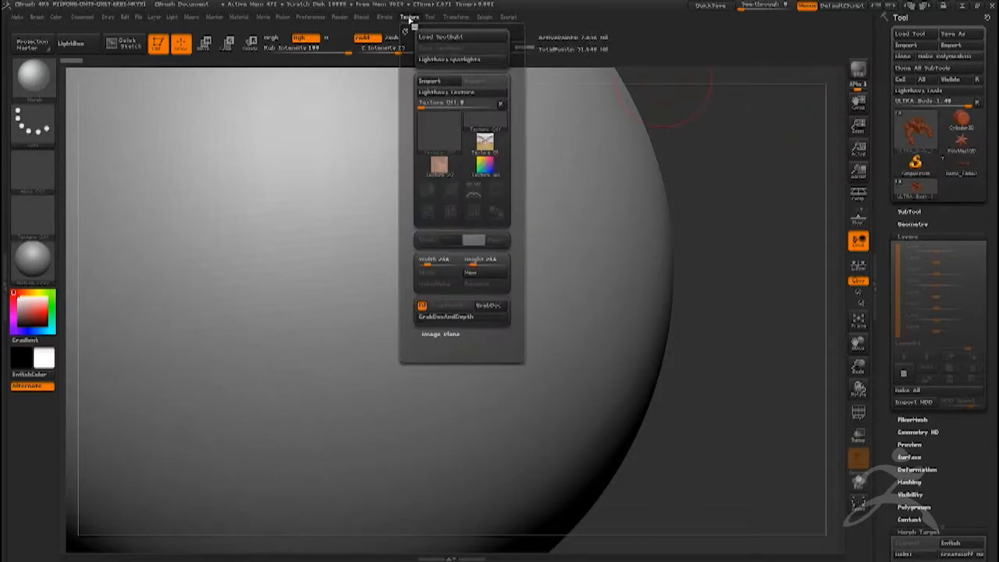
click(429, 82)
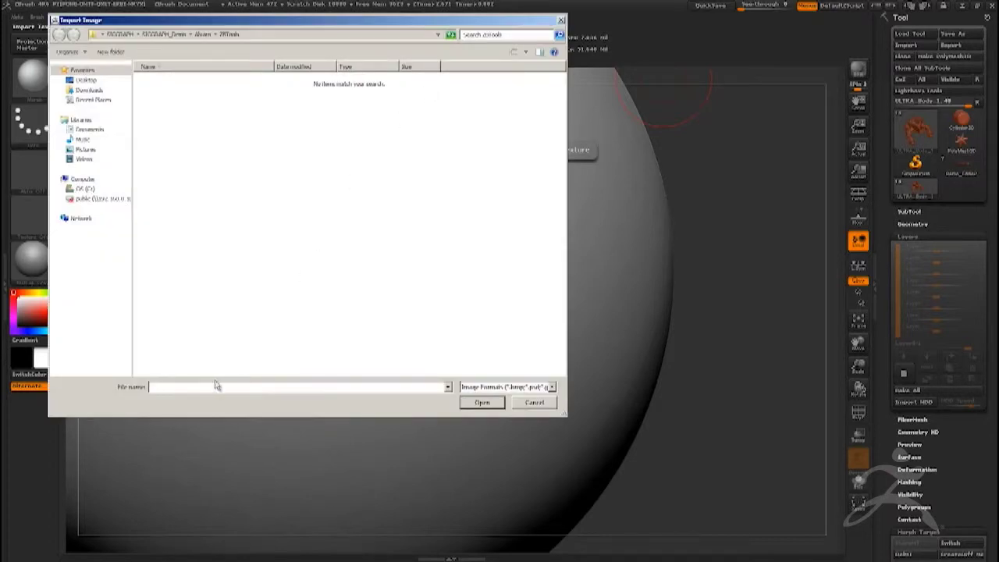
key(ctrl+v)
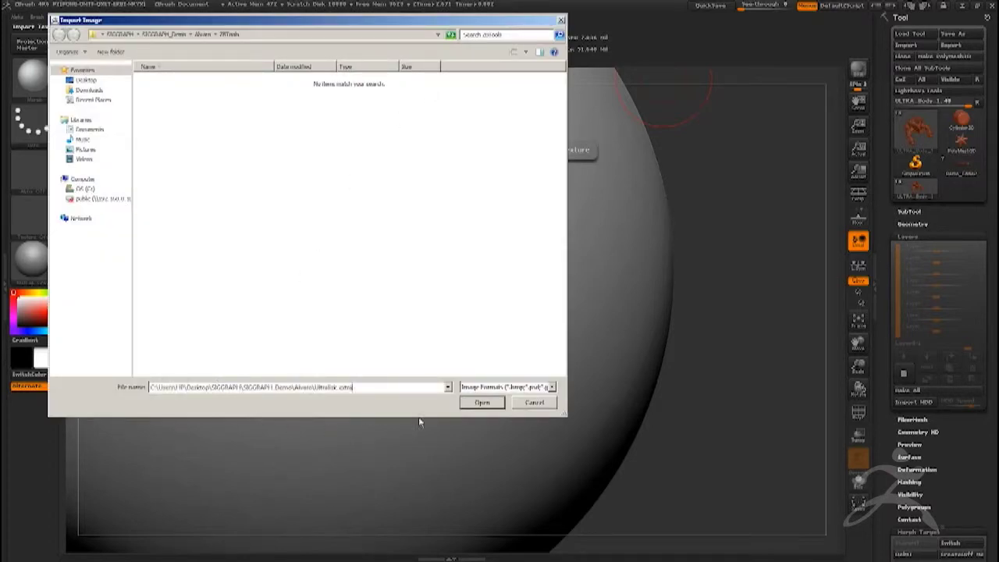
click(477, 403)
click(476, 109)
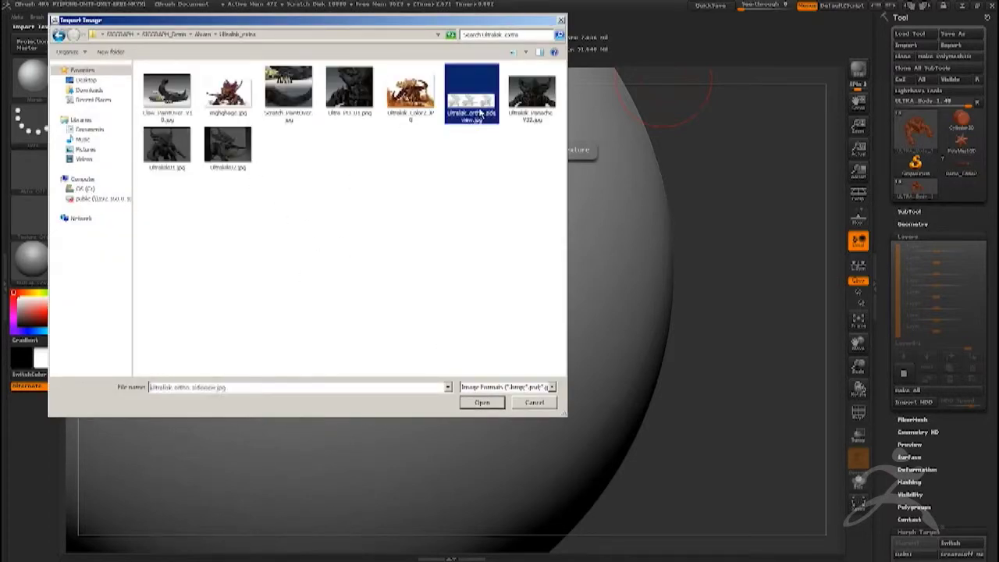
click(478, 404)
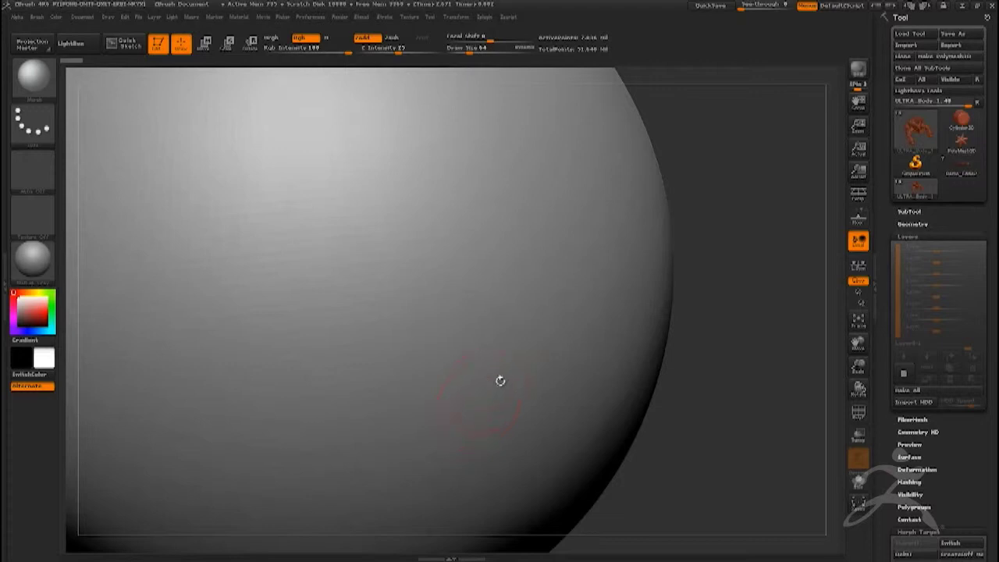
Step: Make a Plane3D primitive the active tool, turn it face-on and frame the whole plane
click(970, 122)
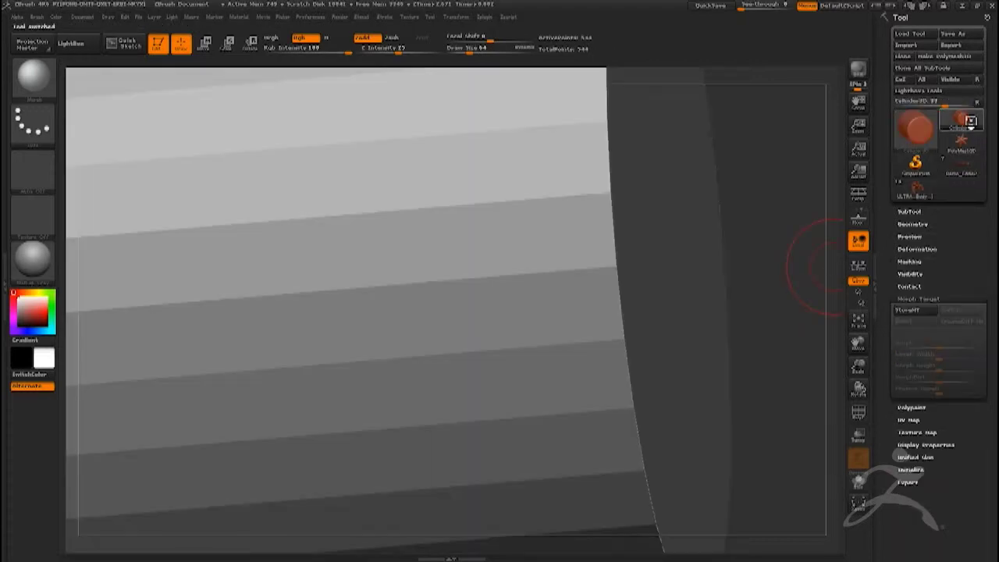
click(971, 124)
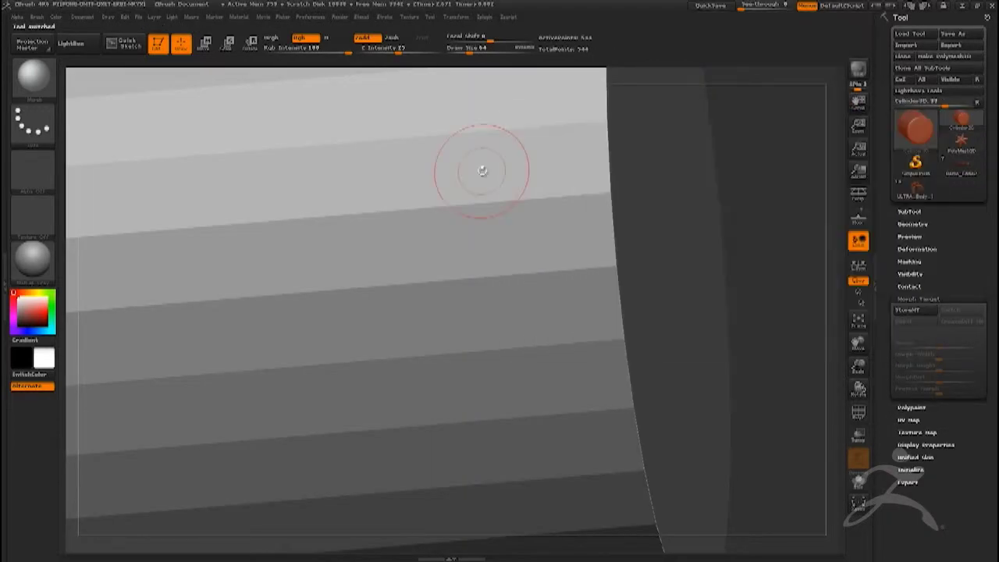
click(972, 123)
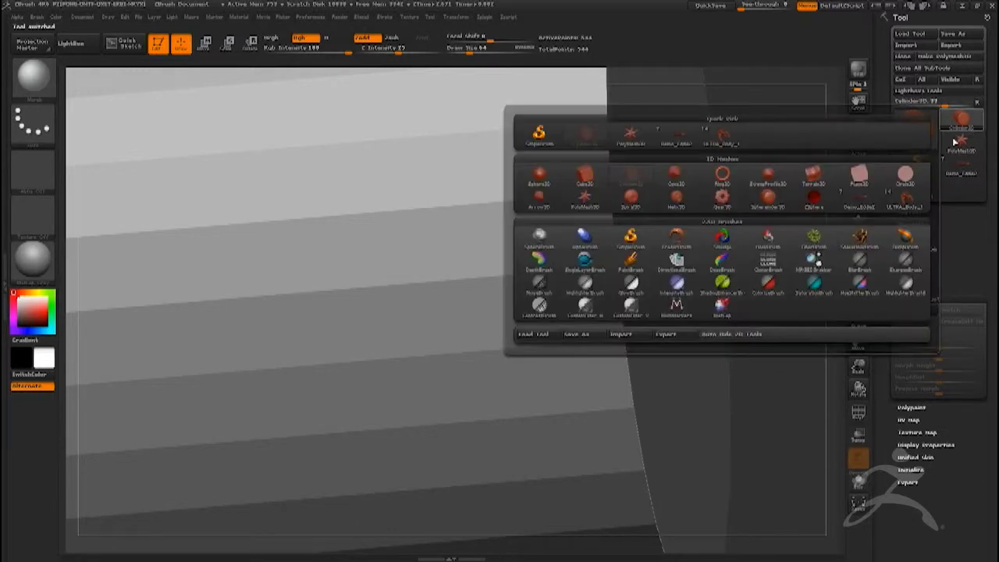
click(977, 125)
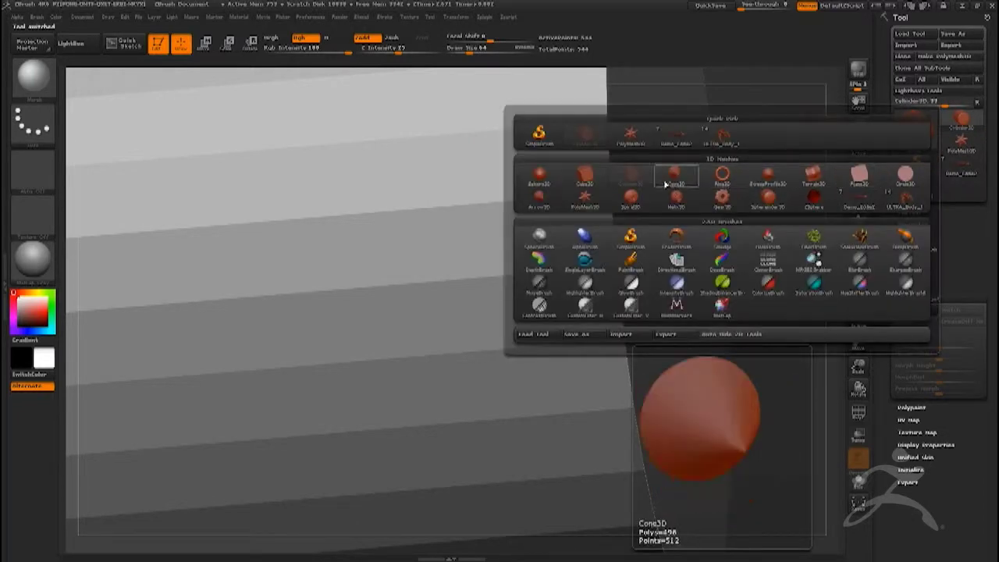
click(858, 177)
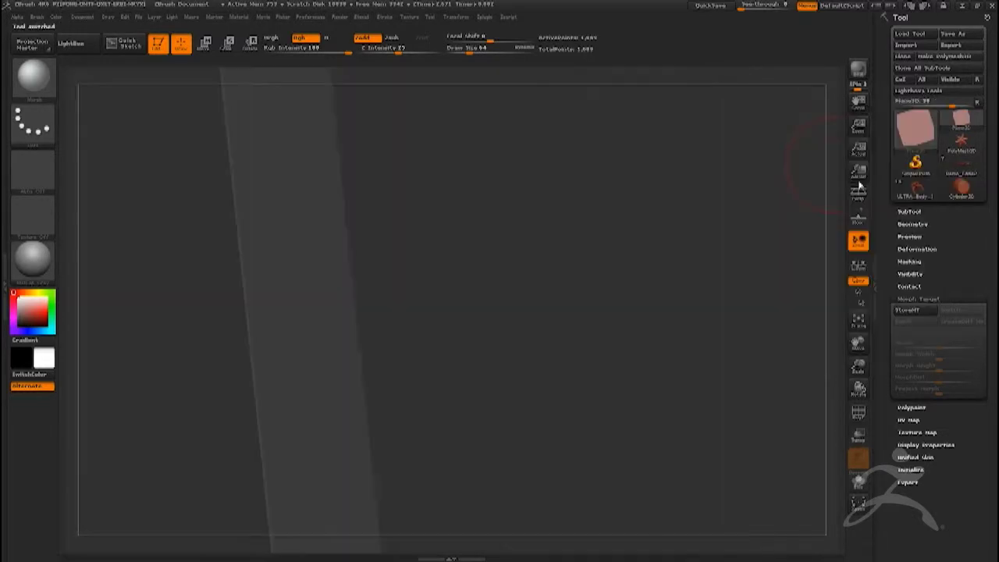
drag(494, 232, 452, 229)
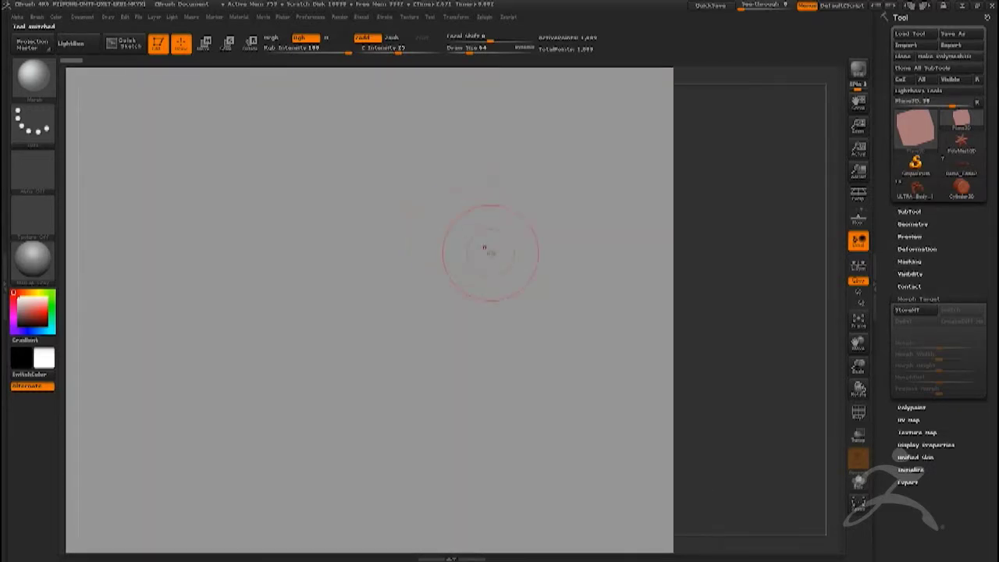
ctrl+right_drag(459, 261, 426, 311)
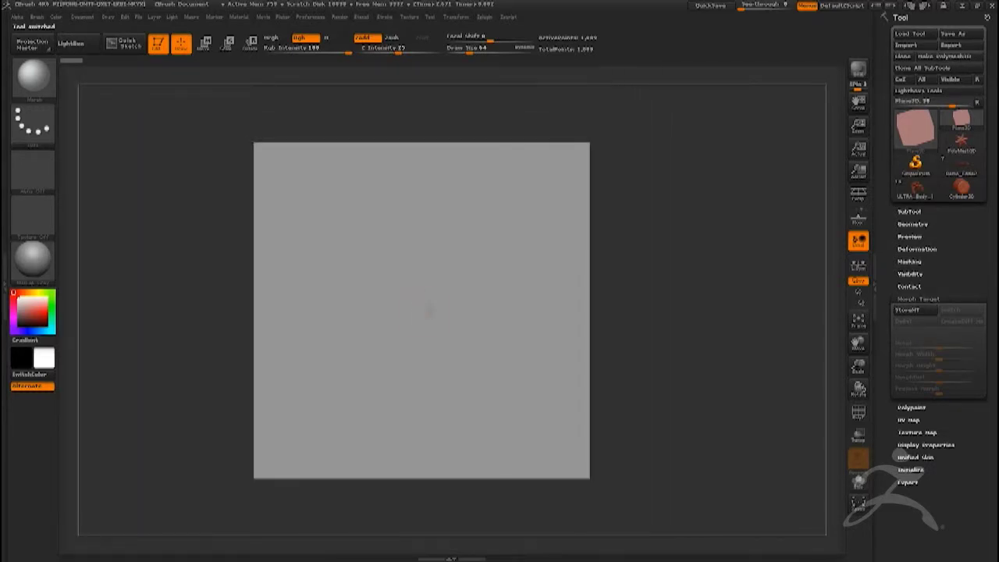
Step: Try to assign the ultralisk_ortho_sideview image as the plane's texture map
scroll(895, 422, down, 1)
click(903, 421)
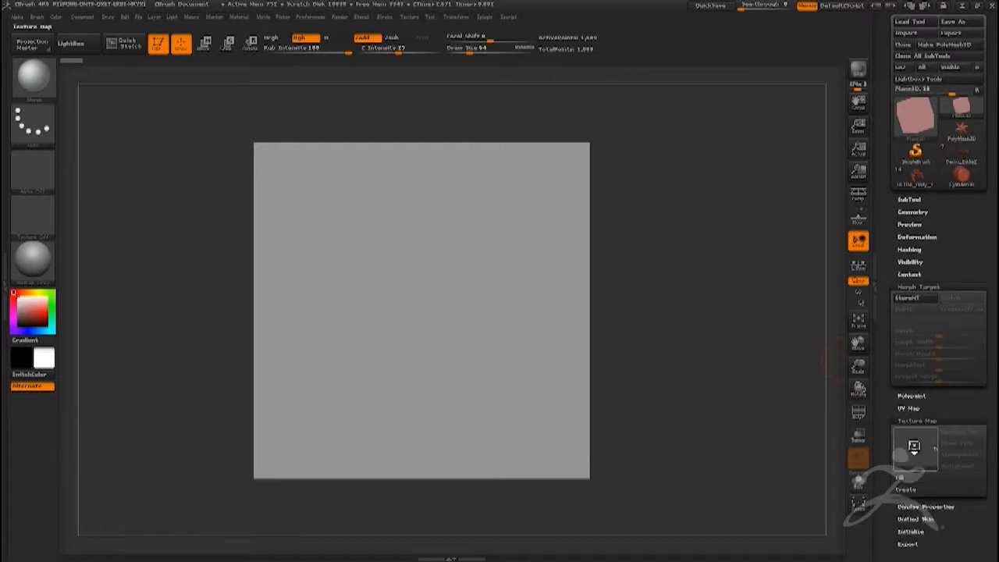
click(914, 446)
click(922, 467)
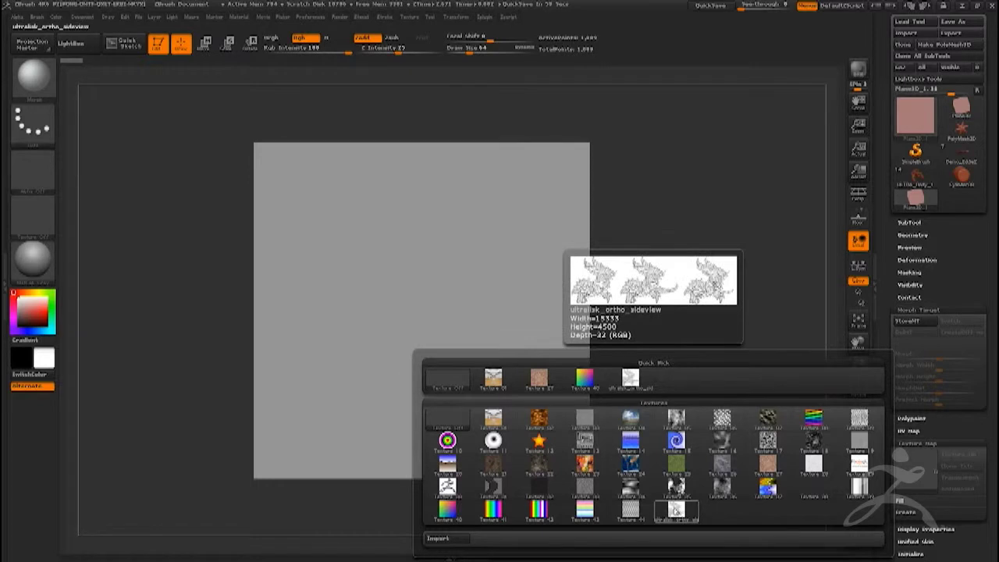
click(675, 515)
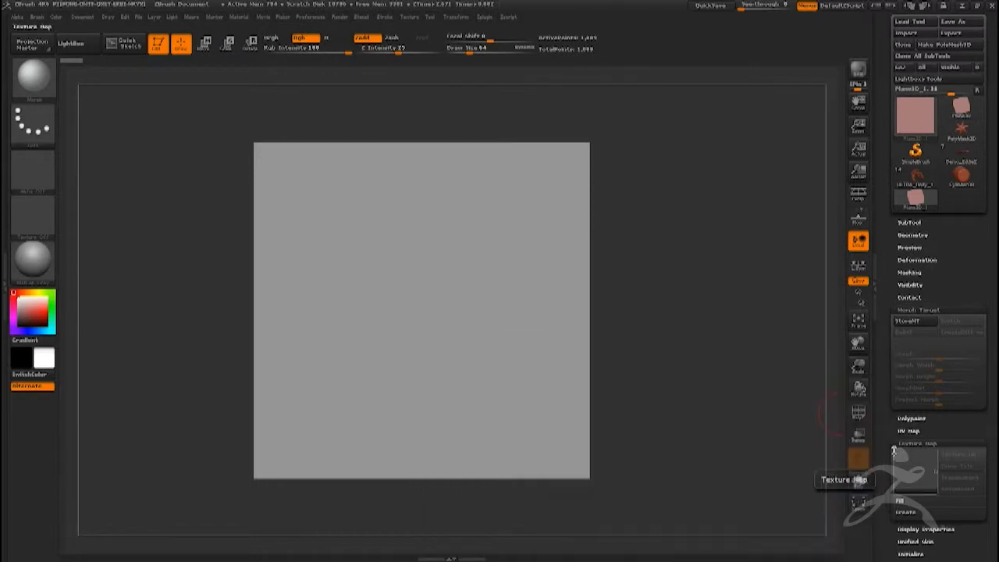
Step: Apply the imported ultralisk_ortho_sideview texture to the Plane3D through its texture map settings
scroll(890, 513, up, 2)
scroll(895, 437, down, 1)
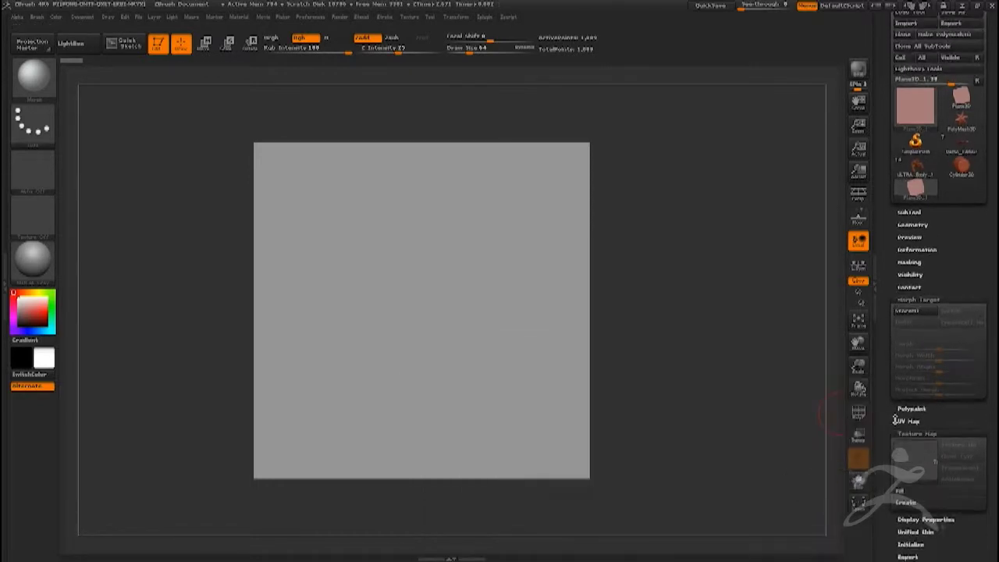
click(907, 434)
click(907, 434)
click(898, 451)
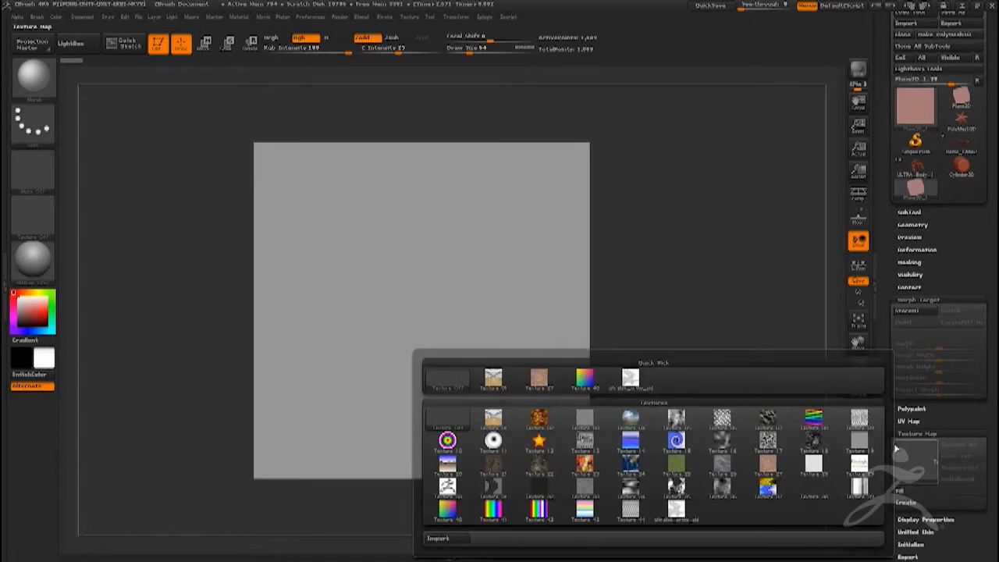
click(685, 515)
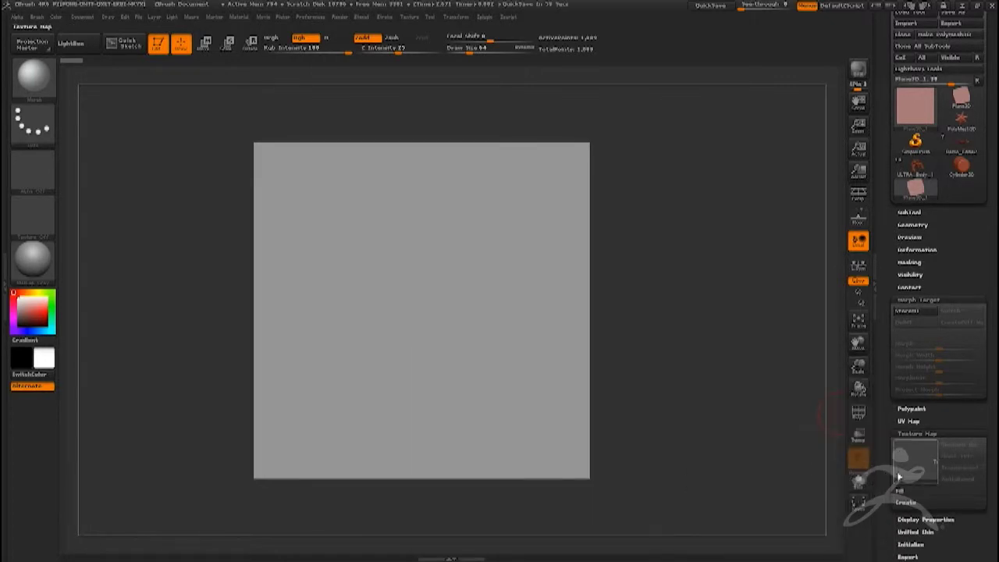
click(906, 468)
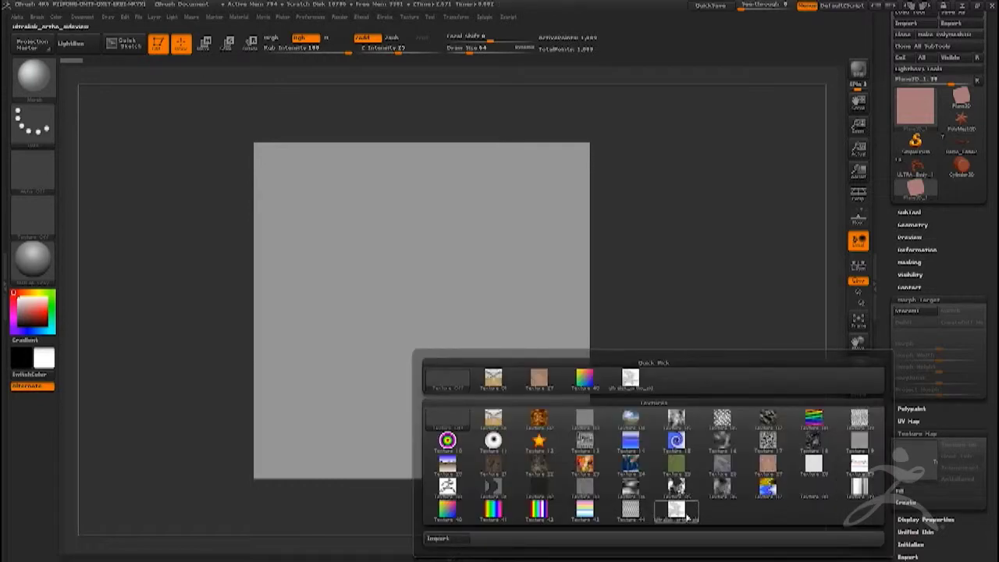
mouse_move(677, 514)
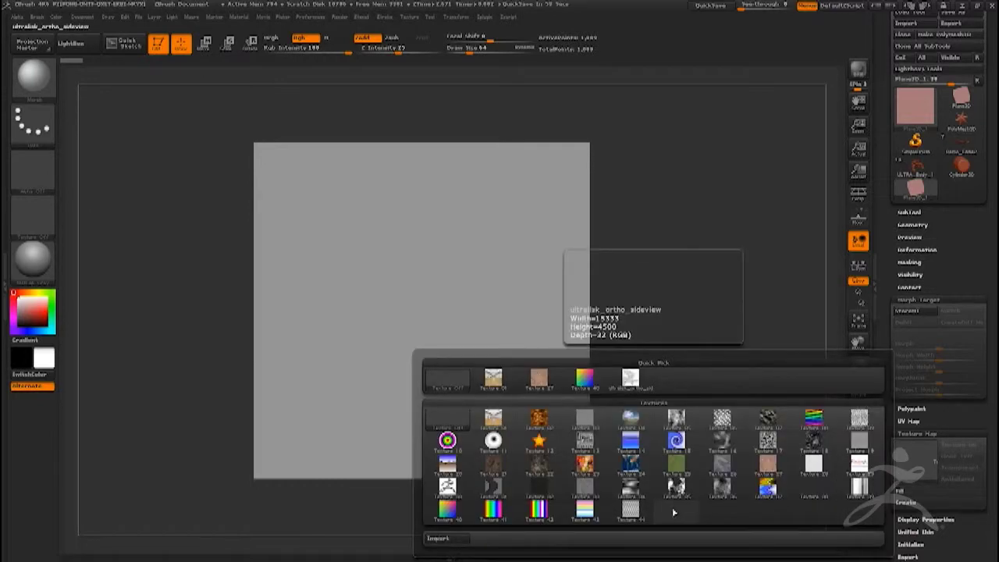
click(606, 337)
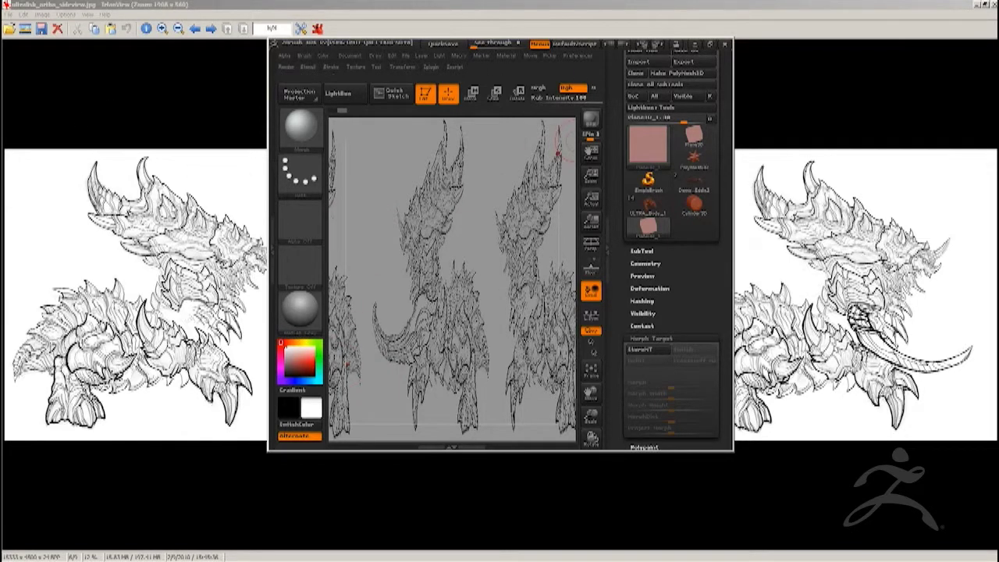
Step: Maximize the ZBrush window and raise the See-through transparency to show the reference image behind it
click(718, 45)
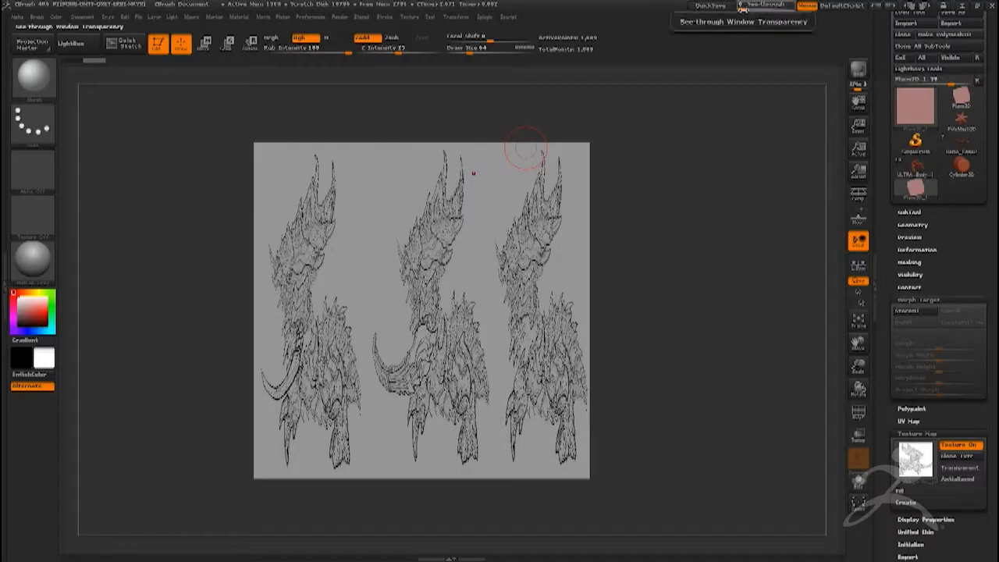
drag(742, 8, 757, 10)
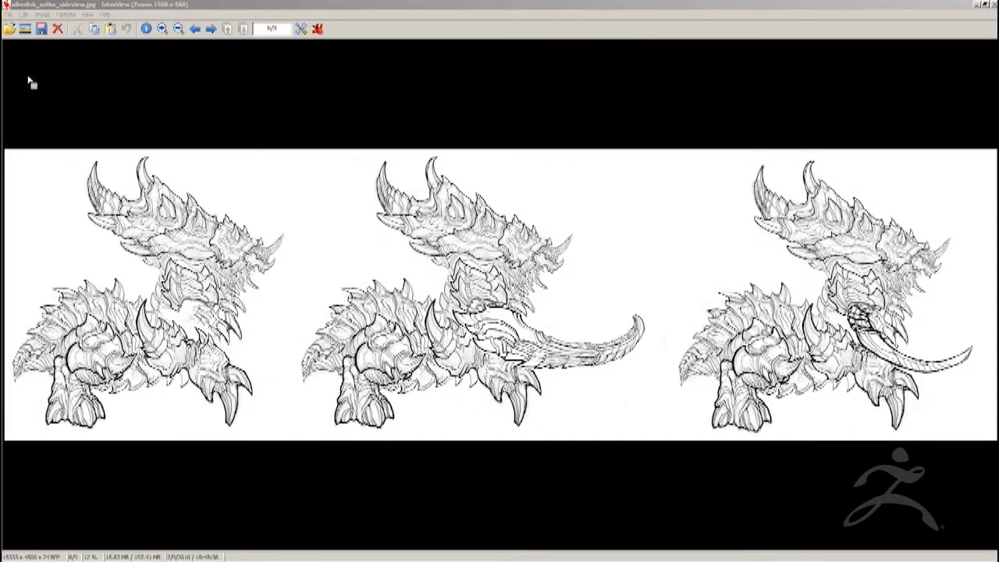
click(45, 132)
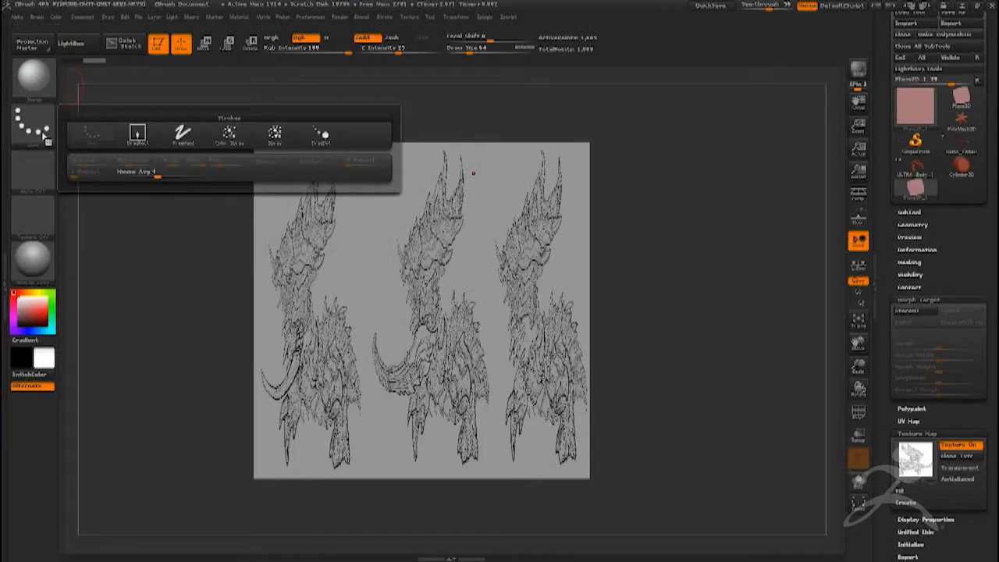
click(49, 134)
click(44, 135)
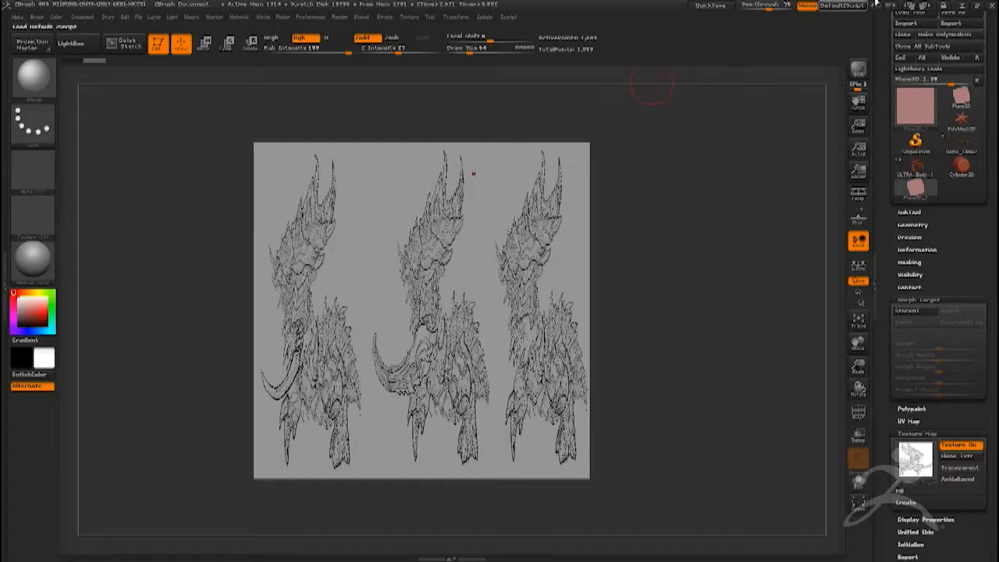
Step: Switch to another user interface layout by loading the next ones in the sequence
click(923, 6)
click(923, 6)
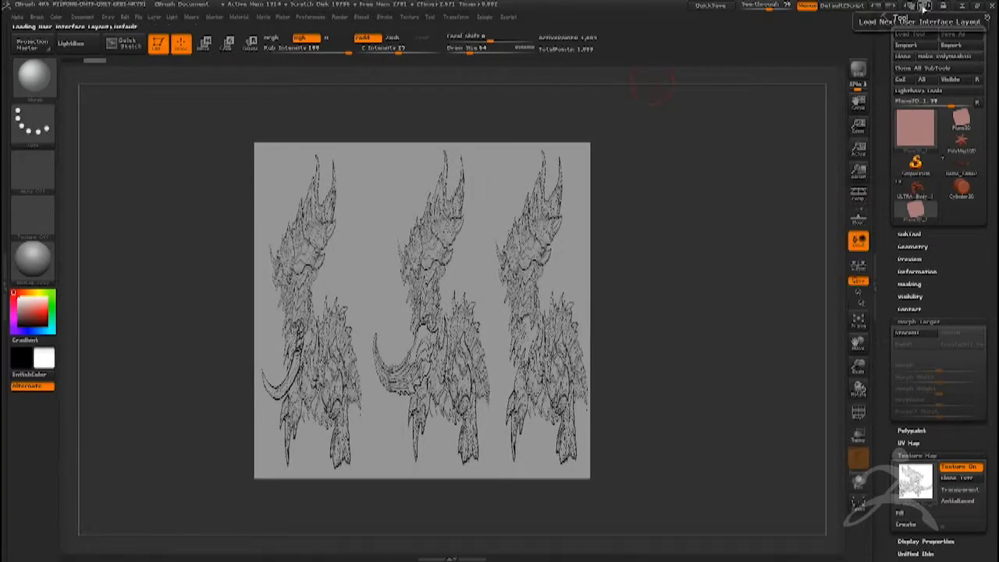
click(924, 7)
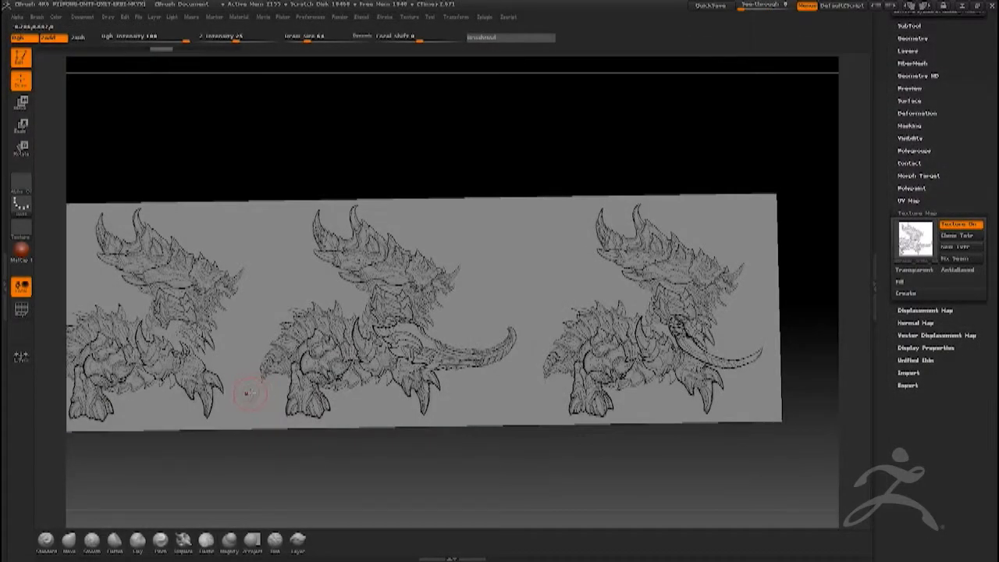
Step: Face the textured plane squarely, show its polyframe around the middle Ultralisk drawing, and set the draw size to 26
mouse_move(250, 393)
shift+right_down()
mouse_move(247, 412)
mouse_move(264, 378)
shift+right_up()
alt+right_drag(444, 317, 328, 334)
click(28, 311)
ctrl+right_drag(289, 374, 273, 325)
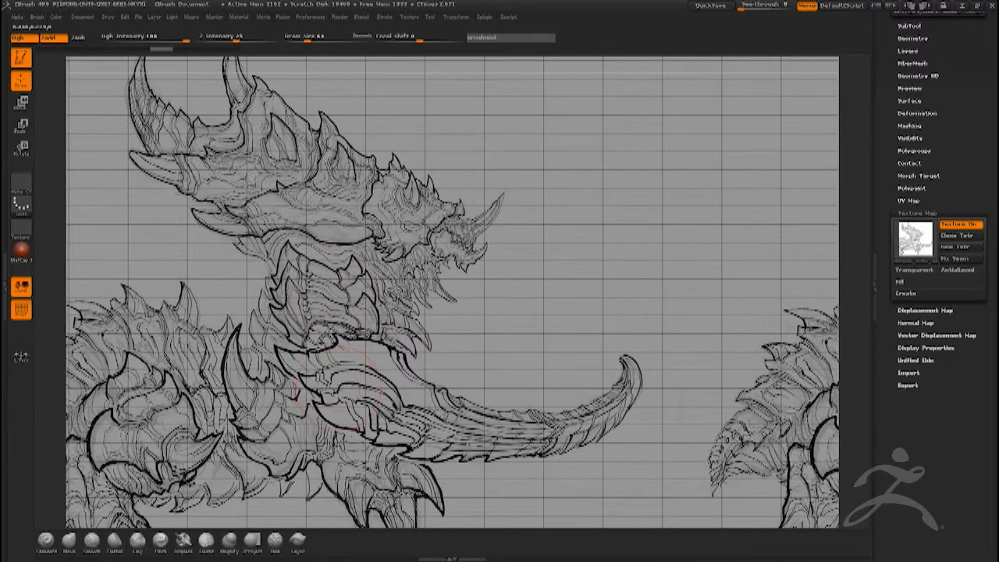
key(space)
drag(314, 348, 303, 348)
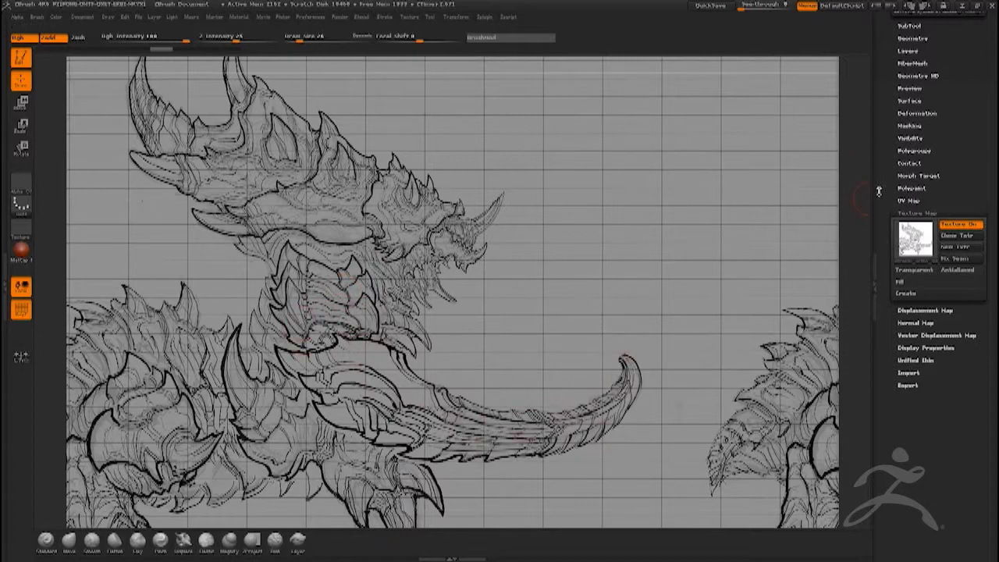
Step: Subdivide the textured plane's geometry five times
scroll(891, 193, up, 4)
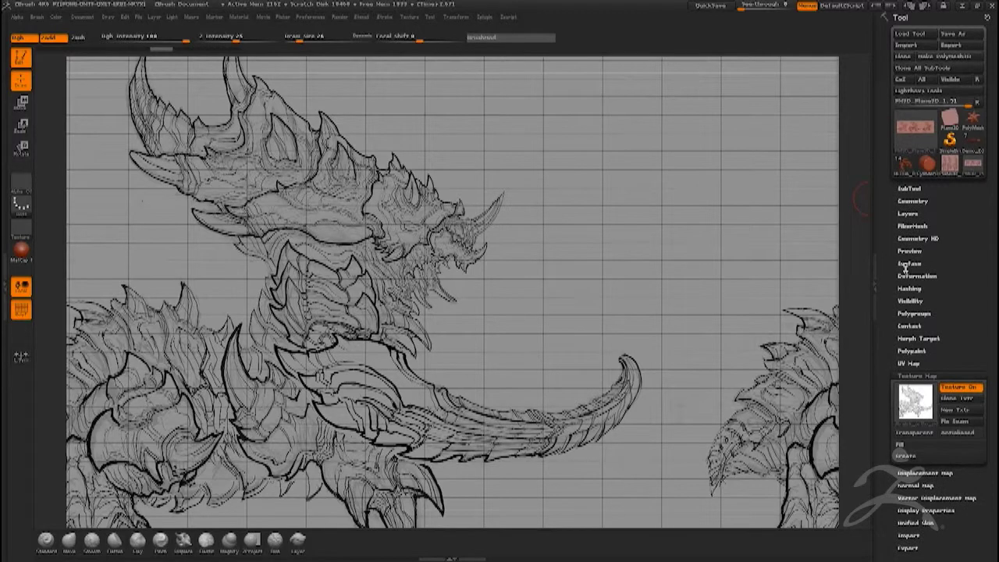
click(913, 200)
click(915, 288)
click(914, 289)
click(915, 289)
click(914, 289)
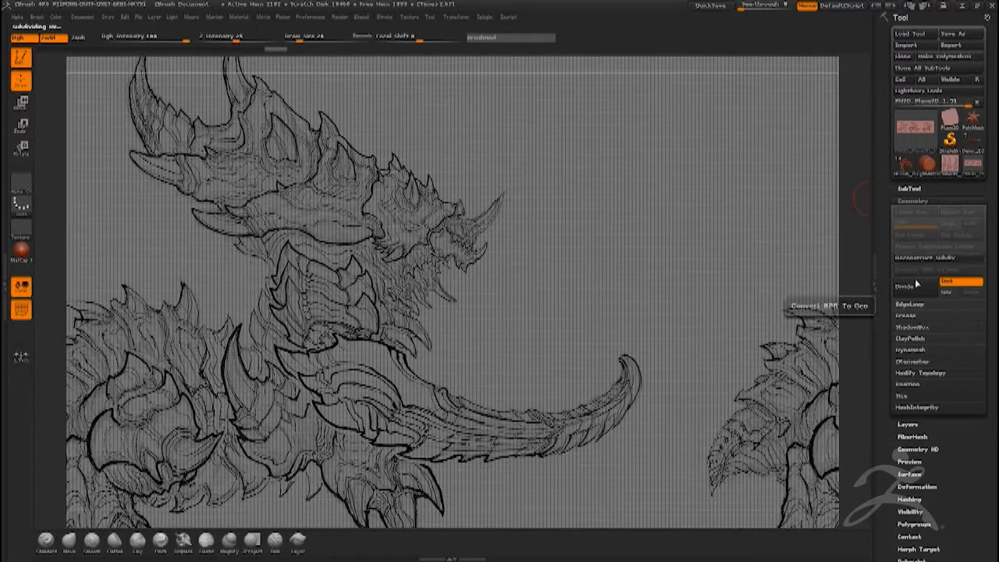
click(918, 286)
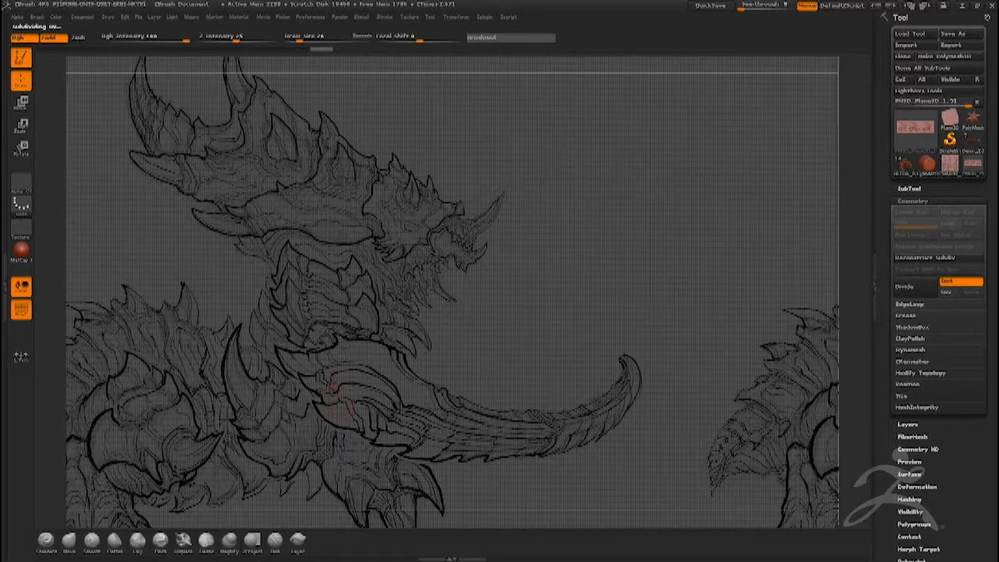
Step: Hide the polyframe, reduce the draw size and start masking the neck plates on the middle Ultralisk drawing
alt+right_drag(332, 356, 308, 385)
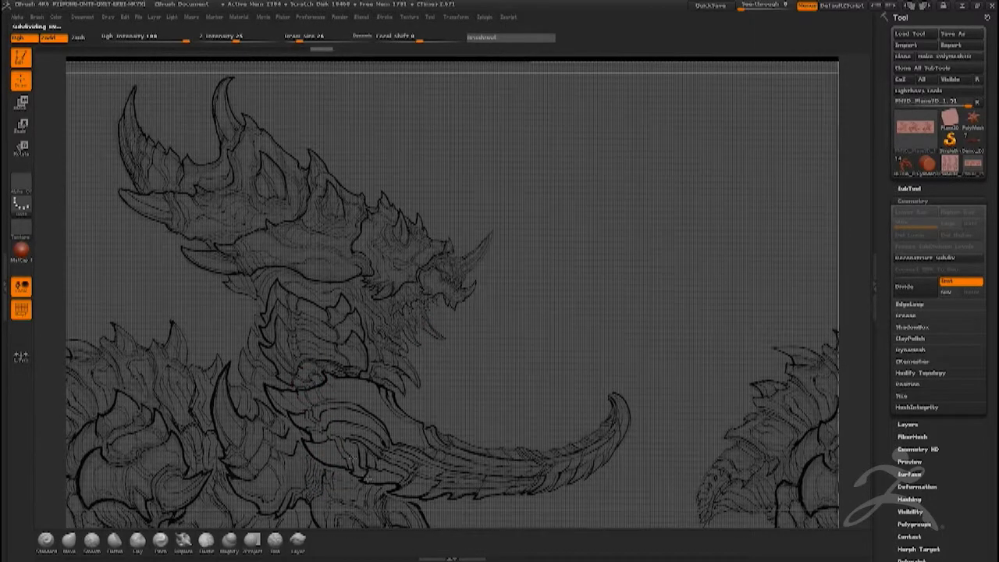
ctrl+right_drag(363, 456, 146, 302)
click(26, 314)
alt+right_drag(359, 320, 297, 386)
key(space)
drag(300, 385, 295, 385)
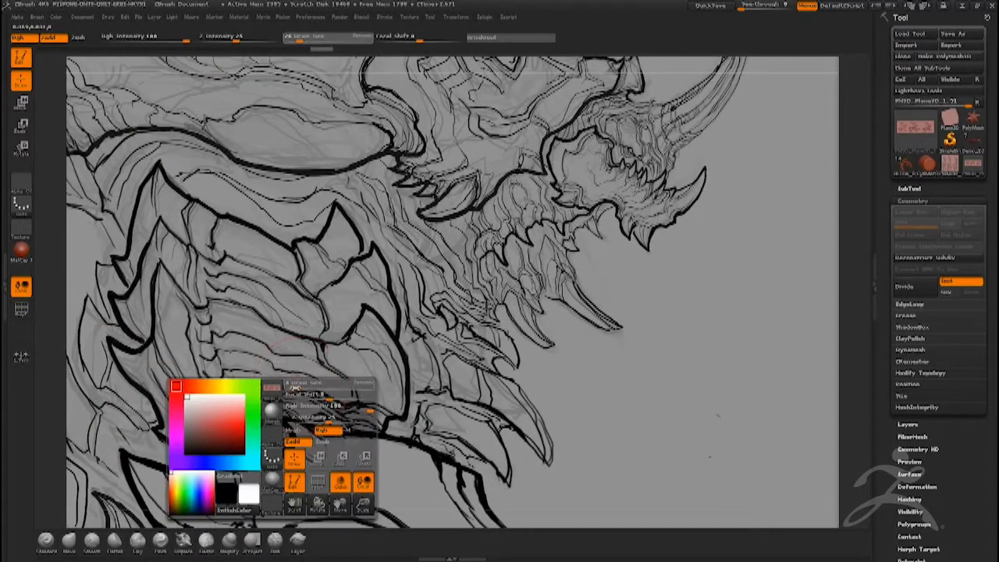
alt+right_drag(315, 380, 301, 402)
mouse_move(307, 391)
ctrl+mouse_down()
mouse_move(317, 369)
mouse_move(342, 390)
mouse_move(335, 337)
mouse_move(377, 411)
mouse_move(349, 459)
mouse_move(367, 328)
mouse_move(351, 289)
mouse_move(328, 300)
mouse_move(324, 246)
mouse_move(325, 270)
mouse_move(285, 297)
mouse_move(293, 273)
mouse_move(267, 293)
mouse_move(160, 250)
mouse_move(137, 199)
mouse_move(160, 327)
mouse_move(281, 343)
mouse_move(234, 421)
mouse_move(249, 367)
mouse_move(184, 476)
mouse_move(152, 421)
mouse_move(113, 289)
mouse_move(199, 351)
mouse_move(191, 371)
mouse_move(312, 484)
mouse_move(320, 468)
mouse_move(258, 426)
ctrl+mouse_up()
Step: Extend the mask over the long curved blade of the middle Ultralisk, following its outline to the tip
mouse_move(264, 500)
alt+right_down()
mouse_move(247, 491)
mouse_move(191, 351)
mouse_move(248, 321)
alt+right_up()
mouse_move(270, 324)
mouse_down()
mouse_move(203, 335)
mouse_move(129, 332)
mouse_move(109, 300)
mouse_move(164, 383)
mouse_move(234, 398)
mouse_move(274, 437)
mouse_move(336, 343)
mouse_move(398, 312)
mouse_move(468, 379)
mouse_move(581, 444)
mouse_move(722, 499)
mouse_move(640, 512)
mouse_move(253, 476)
mouse_move(437, 390)
mouse_move(550, 473)
mouse_move(394, 437)
mouse_move(484, 472)
mouse_move(304, 477)
mouse_move(191, 409)
mouse_move(236, 478)
mouse_move(217, 452)
mouse_move(402, 348)
mouse_move(433, 401)
mouse_up()
alt+right_drag(363, 428, 252, 284)
mouse_move(277, 396)
mouse_down()
mouse_move(248, 389)
mouse_move(288, 402)
mouse_move(404, 403)
mouse_move(445, 429)
mouse_move(347, 464)
mouse_move(437, 468)
mouse_move(570, 437)
mouse_move(601, 449)
mouse_move(812, 398)
mouse_move(503, 374)
mouse_move(476, 402)
mouse_move(437, 379)
mouse_move(499, 401)
mouse_move(765, 404)
mouse_move(702, 347)
mouse_move(777, 367)
mouse_up()
mouse_move(792, 376)
alt+right_down()
mouse_move(622, 424)
mouse_move(490, 427)
alt+right_up()
mouse_move(490, 425)
mouse_down()
mouse_move(570, 367)
mouse_move(664, 273)
mouse_move(546, 469)
mouse_move(538, 414)
mouse_up()
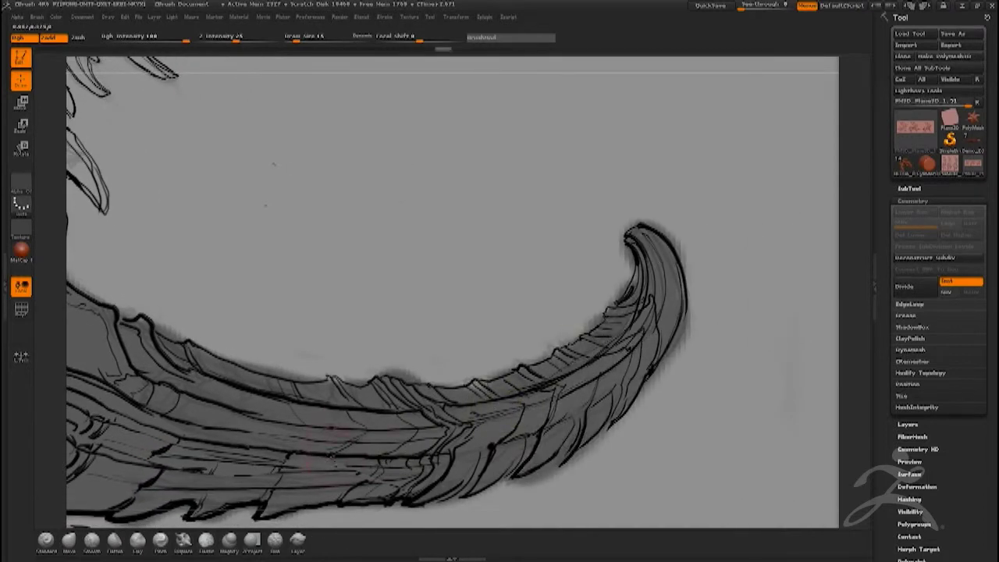
Step: Check the masked neck and blade against the whole drawing, and show the plane's polyframe
ctrl+right_drag(331, 456, 175, 328)
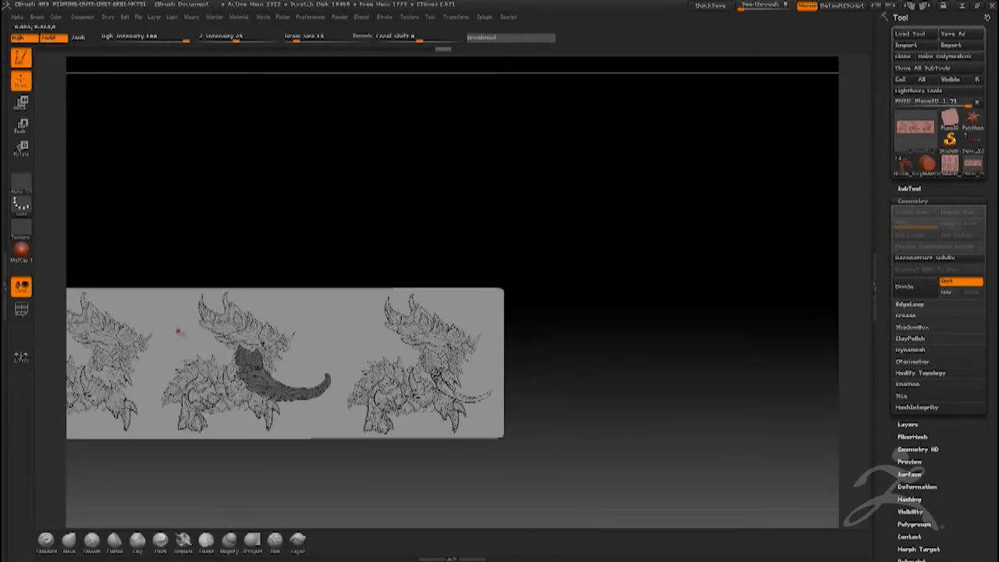
key(plus)
key(plus)
key(plus)
key(plus)
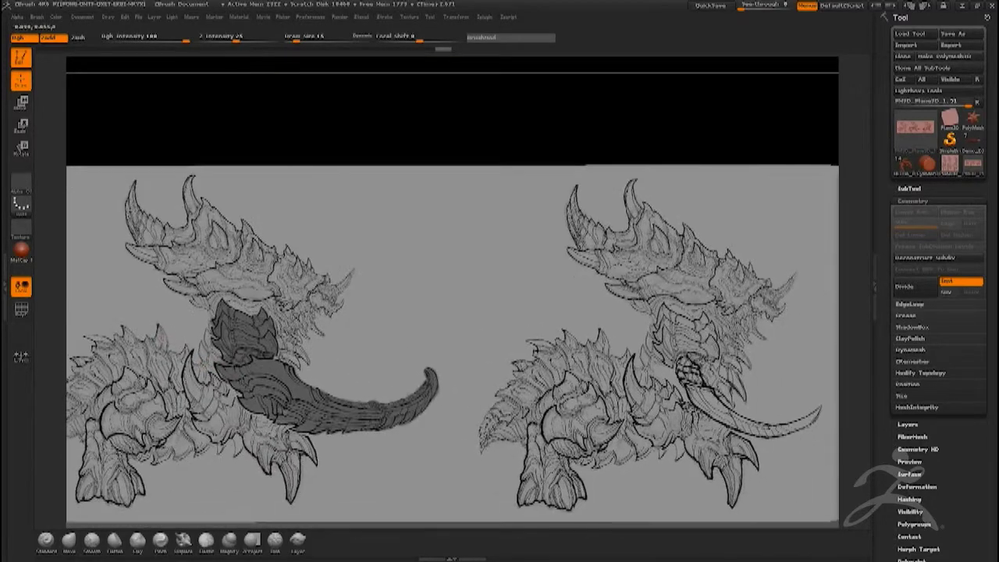
key(plus)
click(22, 310)
right_drag(560, 344, 540, 310)
Step: Insert an edge loop along the masked border of the neck and blade, toggling the polyframe to check it
click(909, 189)
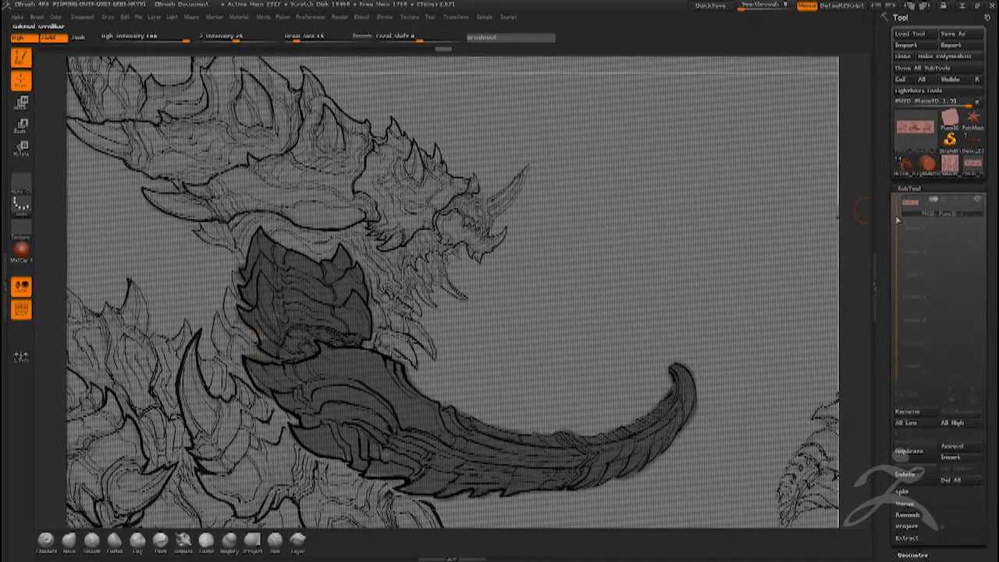
drag(894, 350, 888, 262)
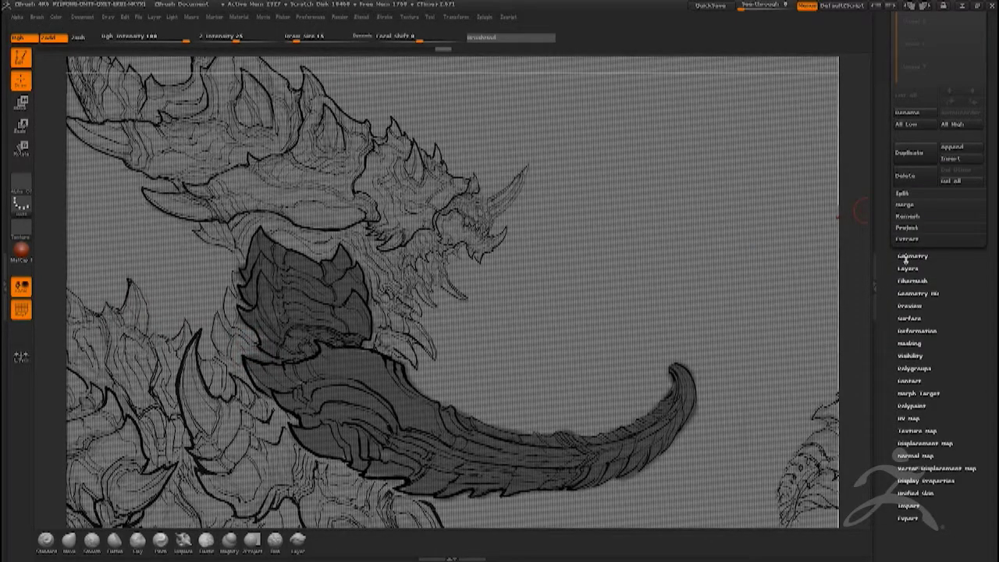
click(910, 256)
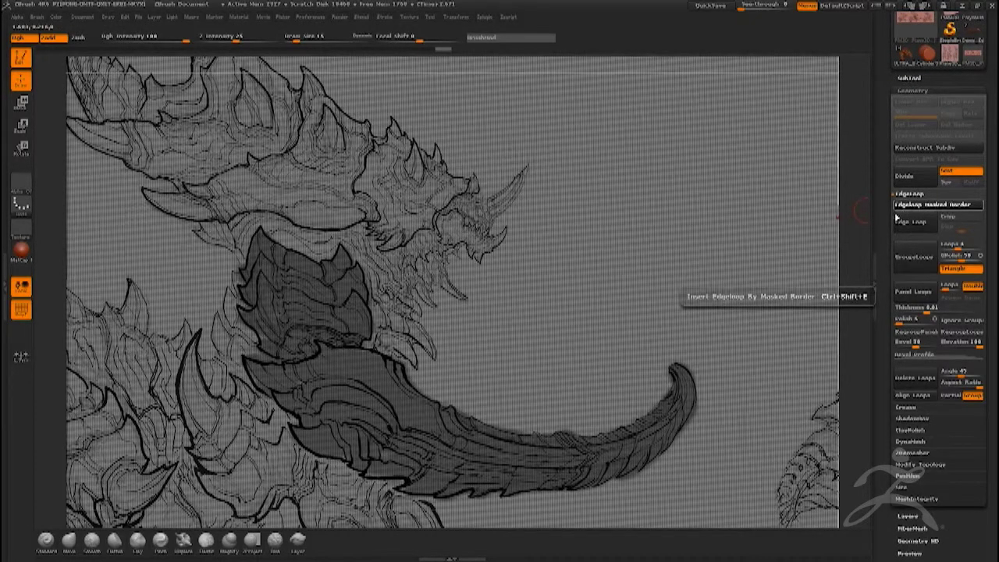
click(23, 312)
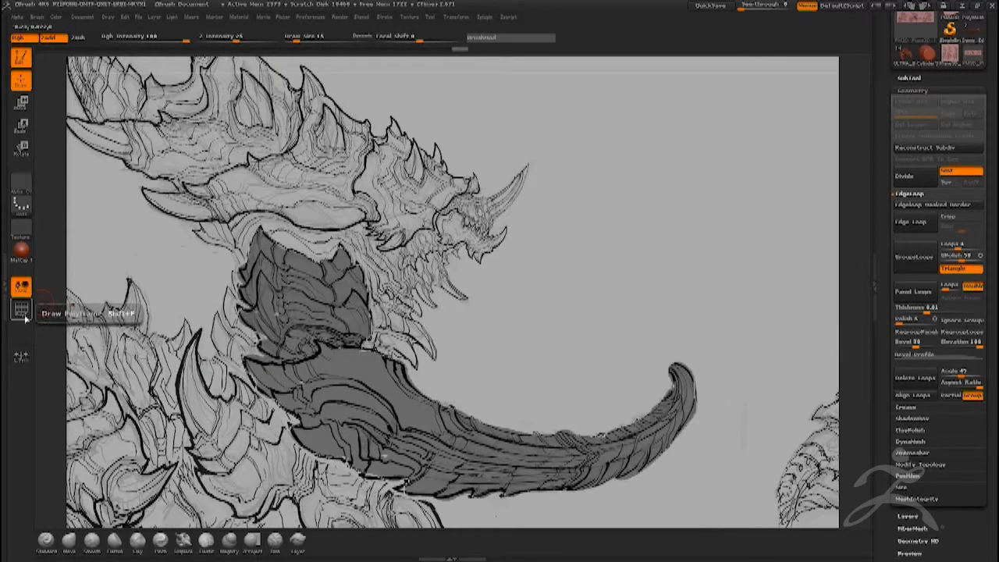
click(24, 312)
Step: Turn off the plane's texture display and isolate the neck and blade polygroup
drag(893, 506, 895, 427)
click(907, 466)
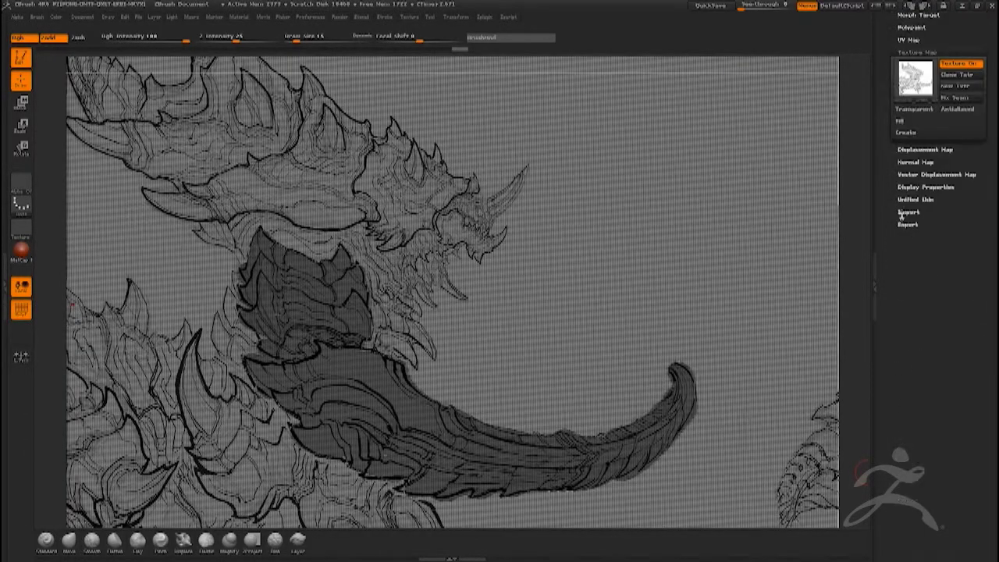
click(953, 69)
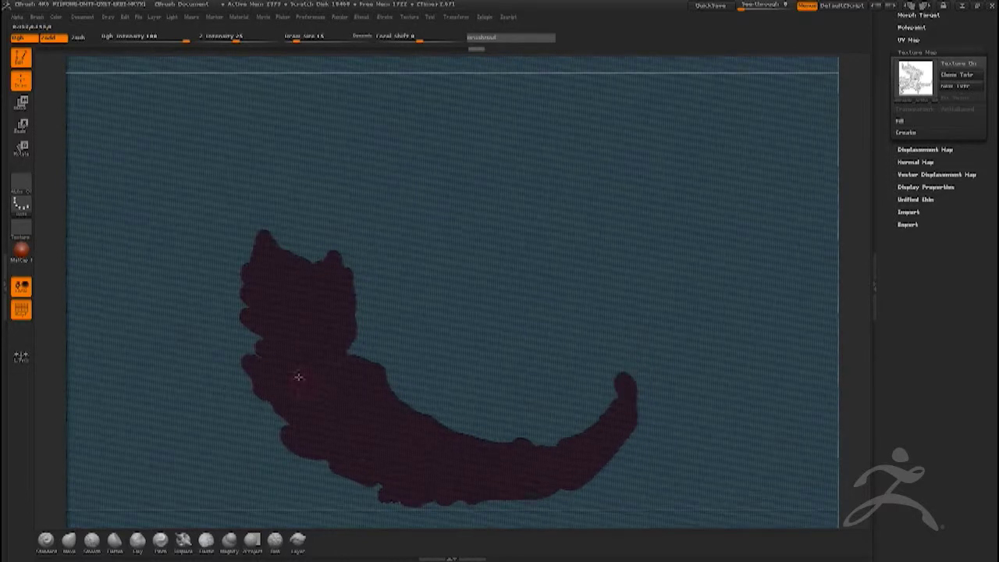
right_drag(278, 361, 309, 363)
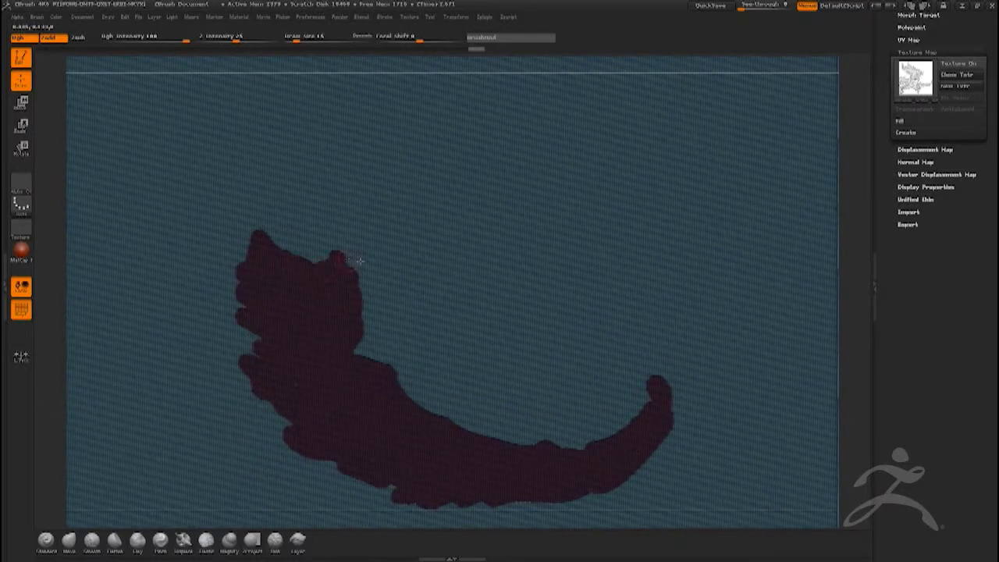
ctrl+right_drag(324, 351, 379, 491)
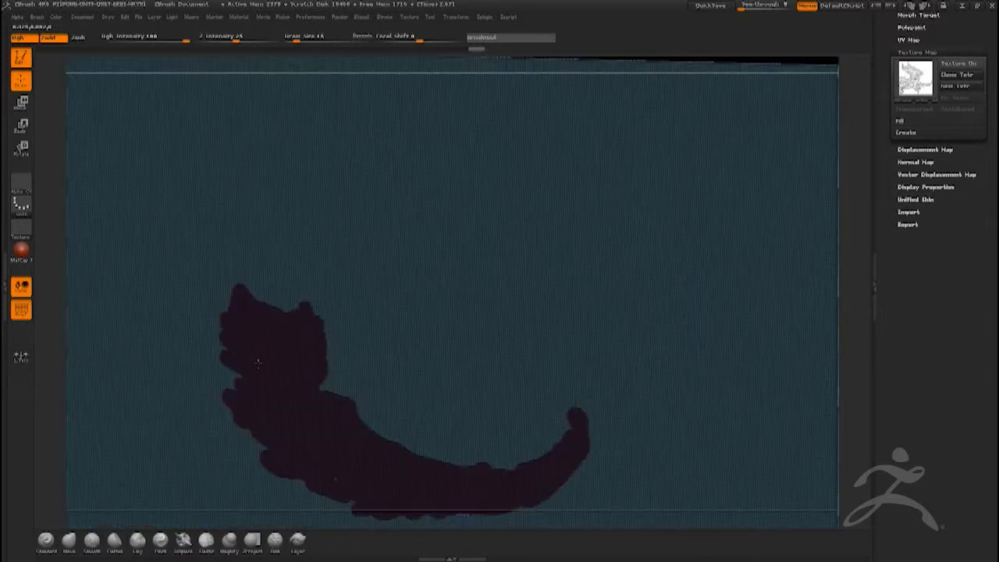
ctrl+shift+click(282, 393)
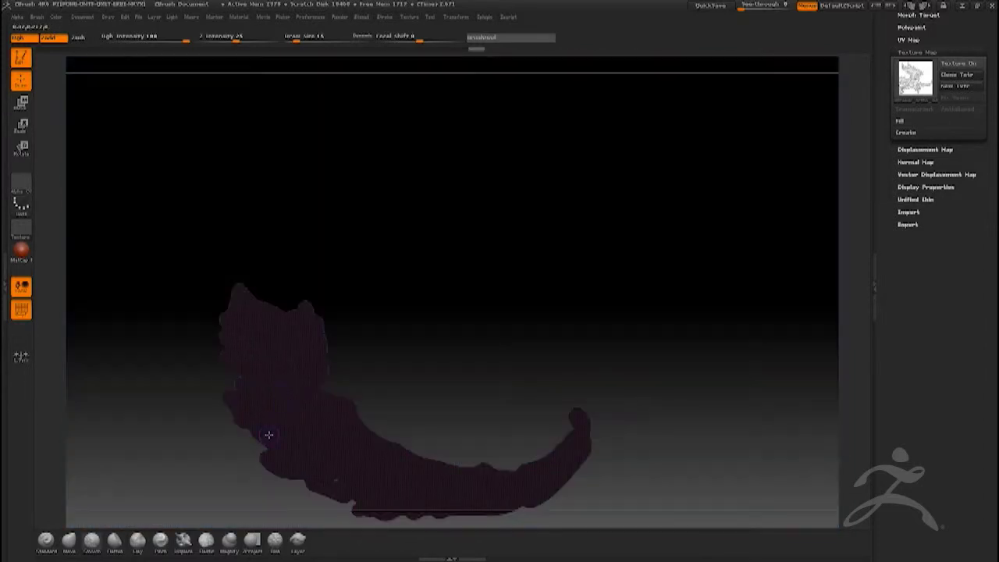
Step: Delete the hidden rest of the plane around the neck and blade cutout, and hide the polyframe
drag(891, 157, 892, 254)
click(904, 199)
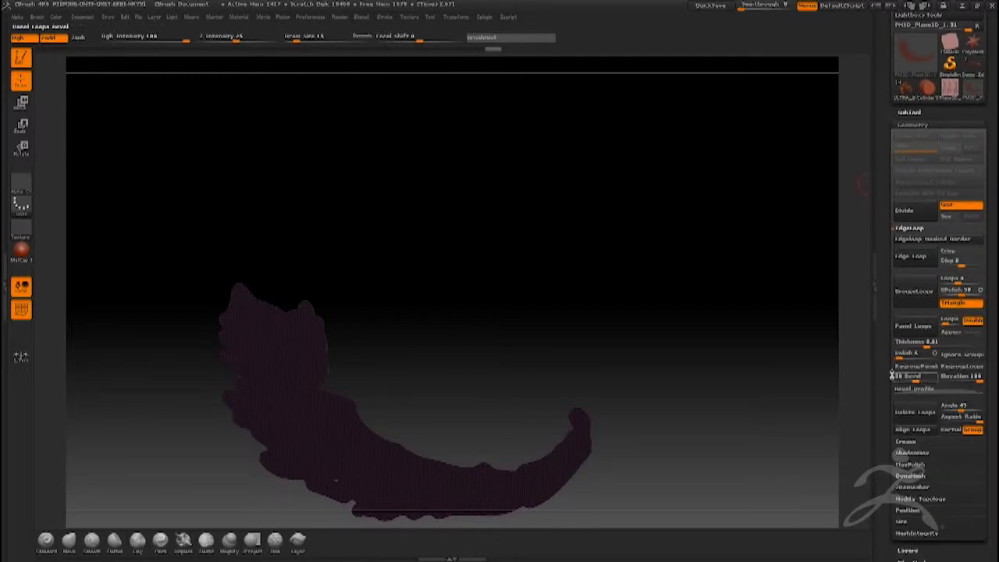
scroll(891, 329, down, 3)
scroll(903, 417, down, 1)
click(905, 416)
click(902, 248)
mouse_move(250, 417)
mouse_down()
mouse_move(217, 361)
mouse_move(213, 391)
mouse_up()
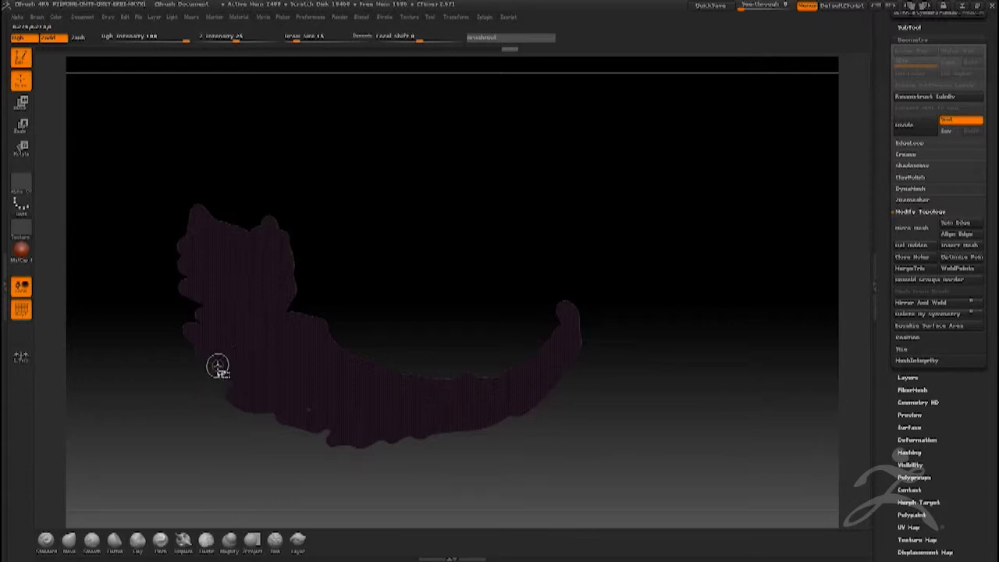
mouse_move(209, 376)
mouse_down()
mouse_move(194, 415)
mouse_move(91, 326)
mouse_up()
drag(147, 356, 191, 392)
click(21, 310)
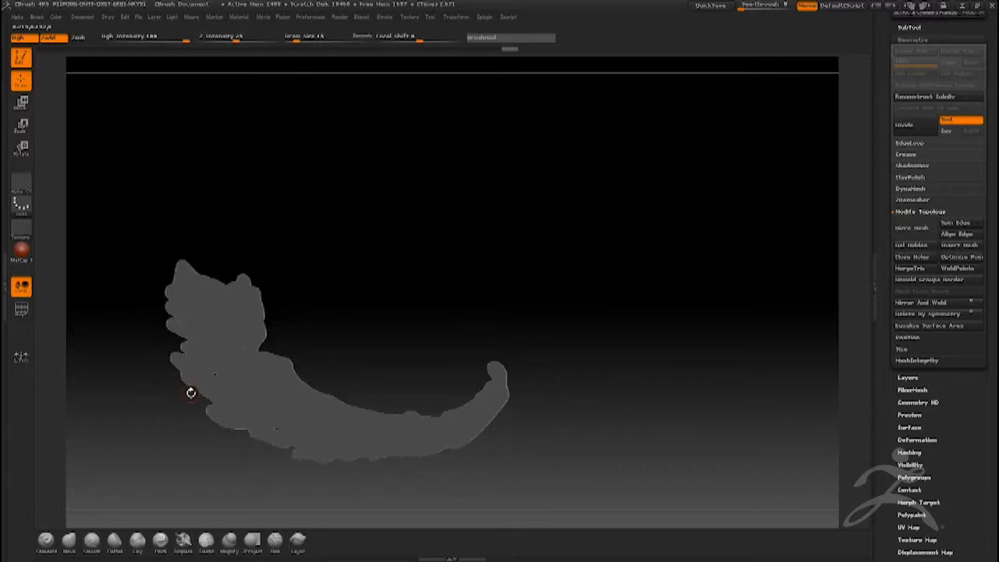
Step: Briefly show the drawing texture on the neck and blade cutout, and switch it off again
drag(889, 478, 891, 406)
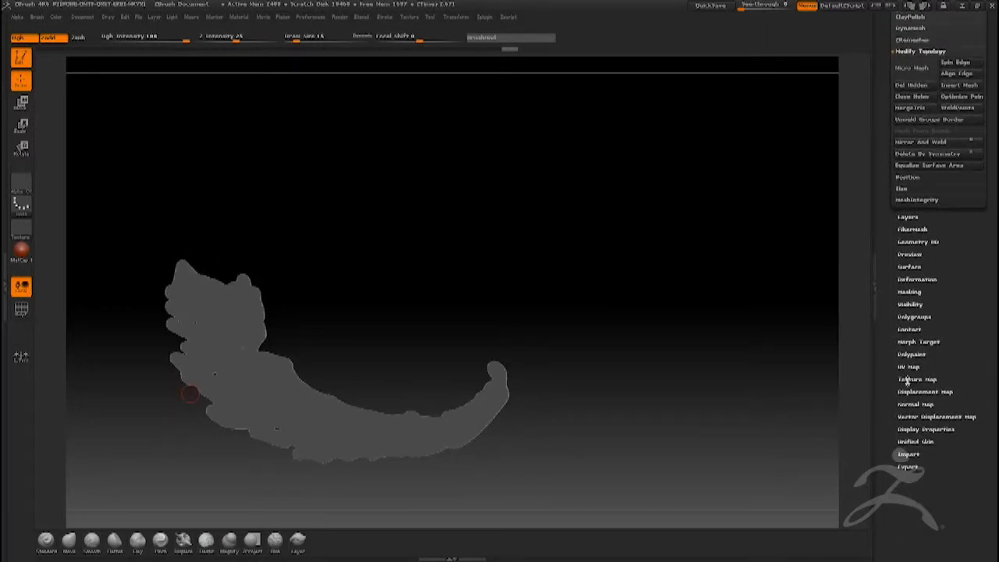
click(909, 381)
click(957, 66)
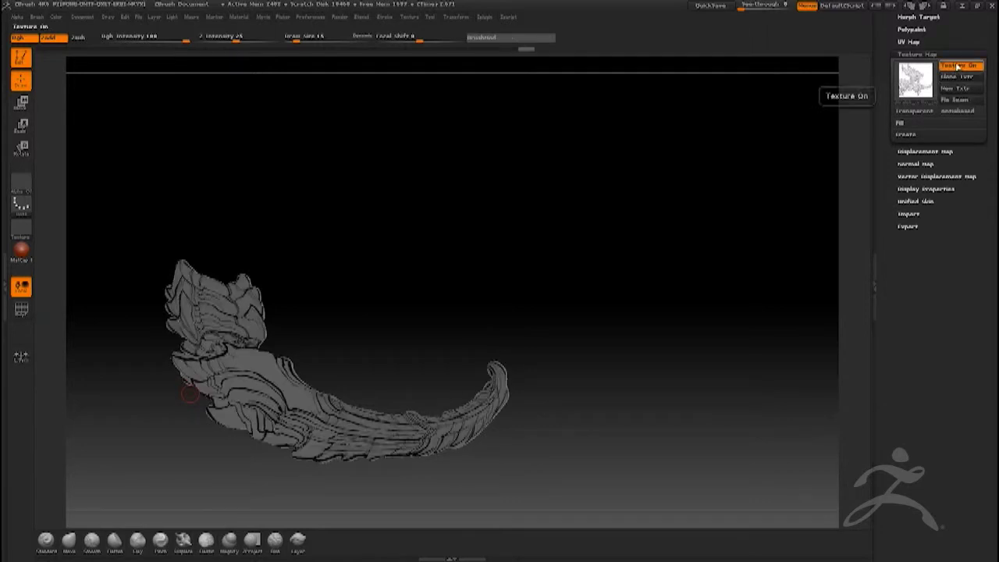
click(957, 66)
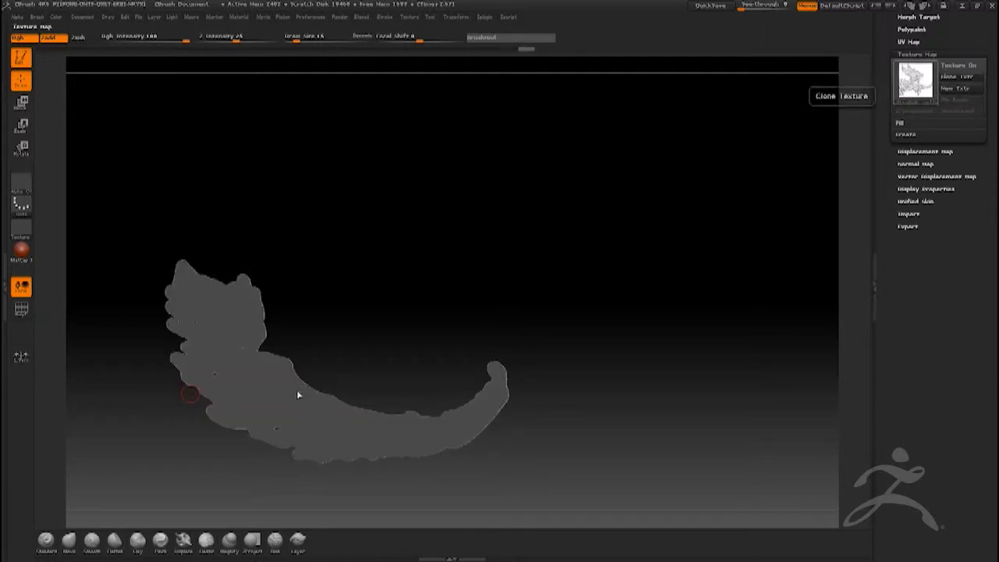
mouse_move(330, 357)
mouse_down()
mouse_move(177, 370)
mouse_move(199, 394)
mouse_move(198, 370)
mouse_move(199, 396)
mouse_move(193, 386)
mouse_up()
Step: Mask the whole neck and blade cutout and preview a thin extraction from it at the current thickness
ctrl+drag(114, 275, 574, 517)
scroll(894, 198, up, 5)
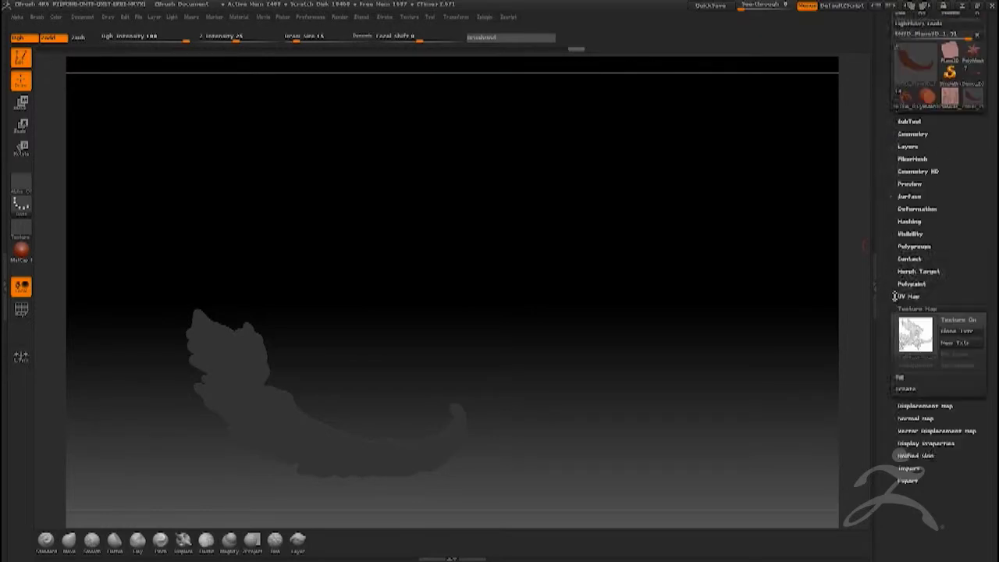
click(909, 189)
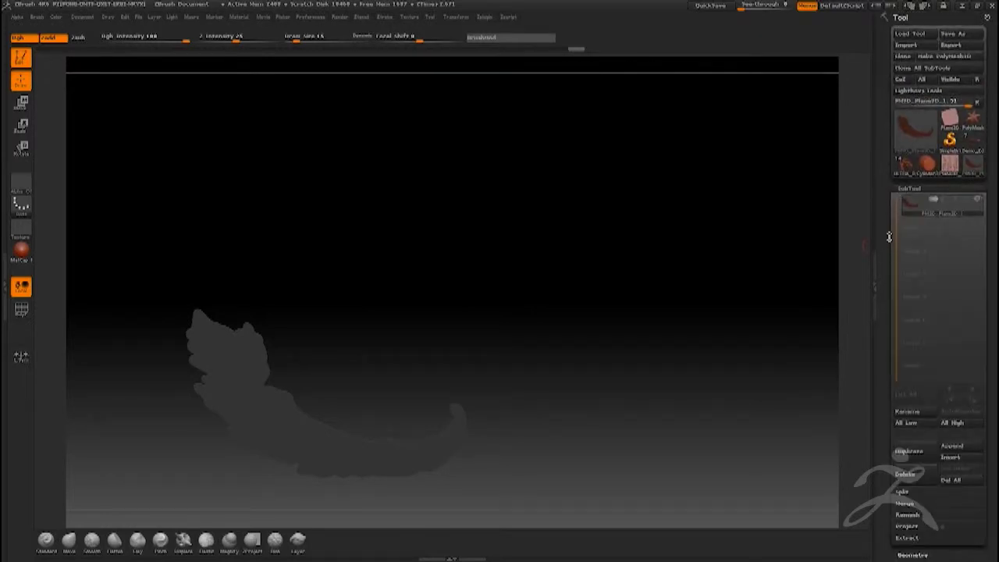
scroll(890, 281, down, 3)
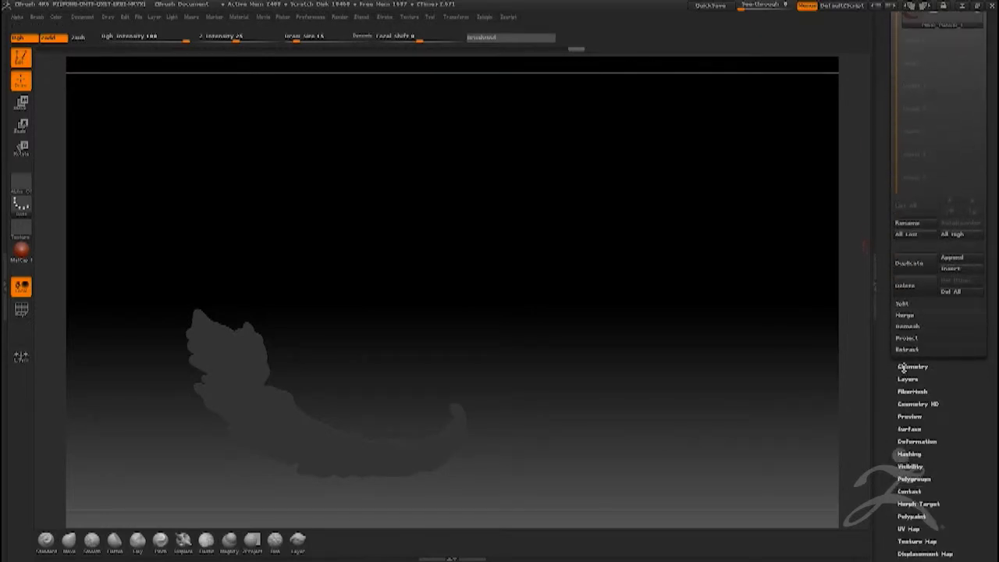
click(906, 349)
scroll(905, 353, down, 1)
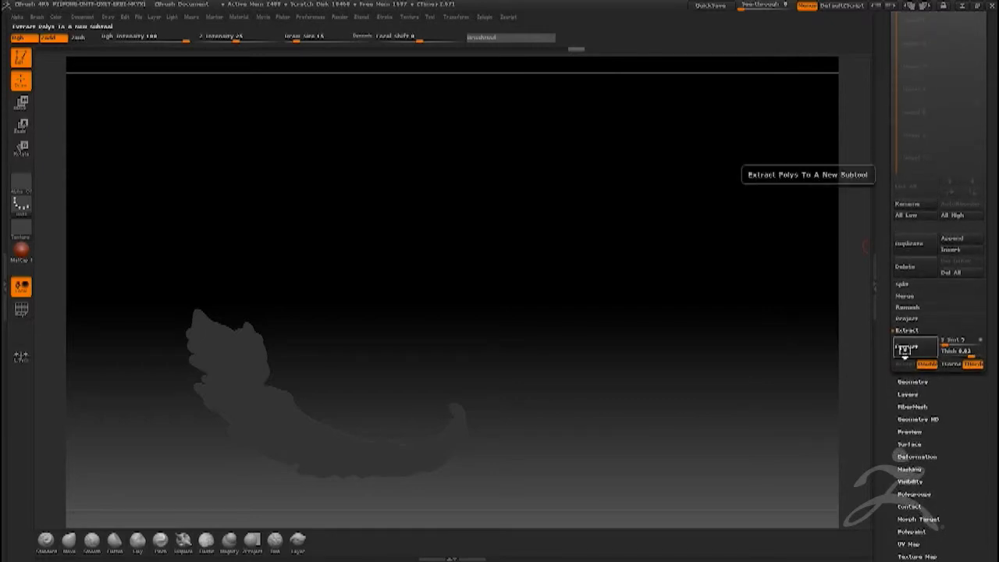
click(905, 348)
drag(305, 337, 277, 318)
click(903, 349)
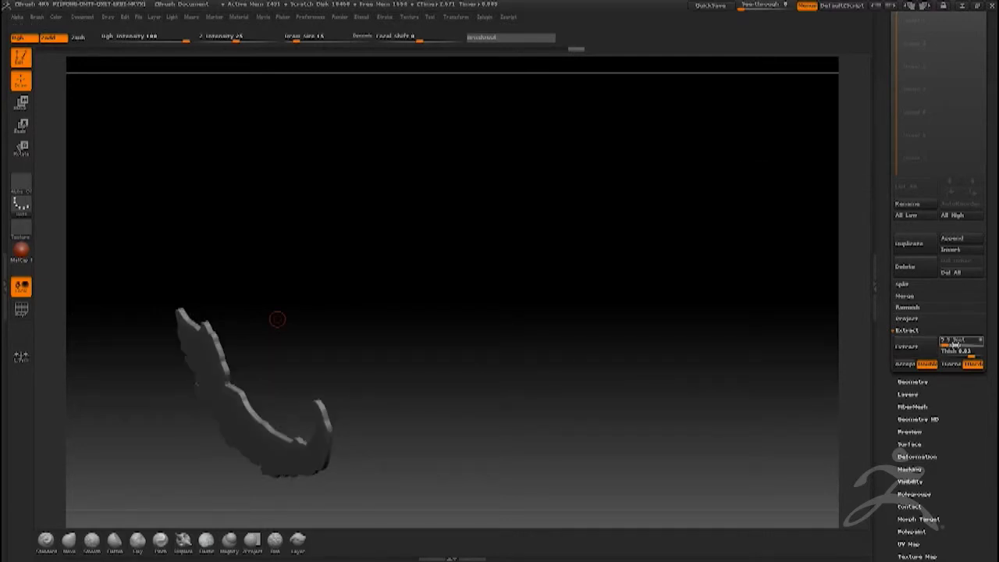
Step: Raise the extraction thickness to about 0.12, extract the cutout again and accept it as a new subtool
click(972, 355)
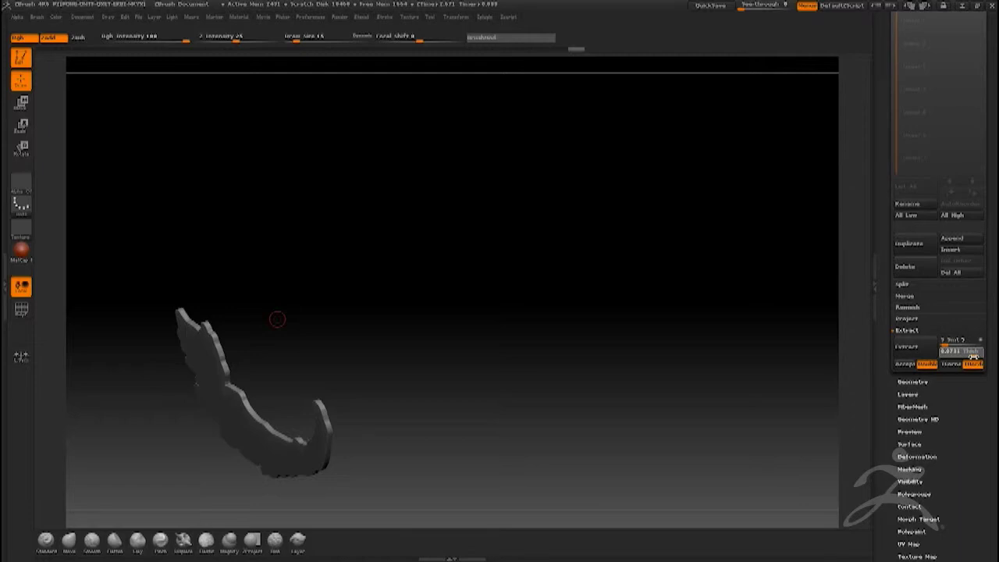
click(947, 350)
click(908, 349)
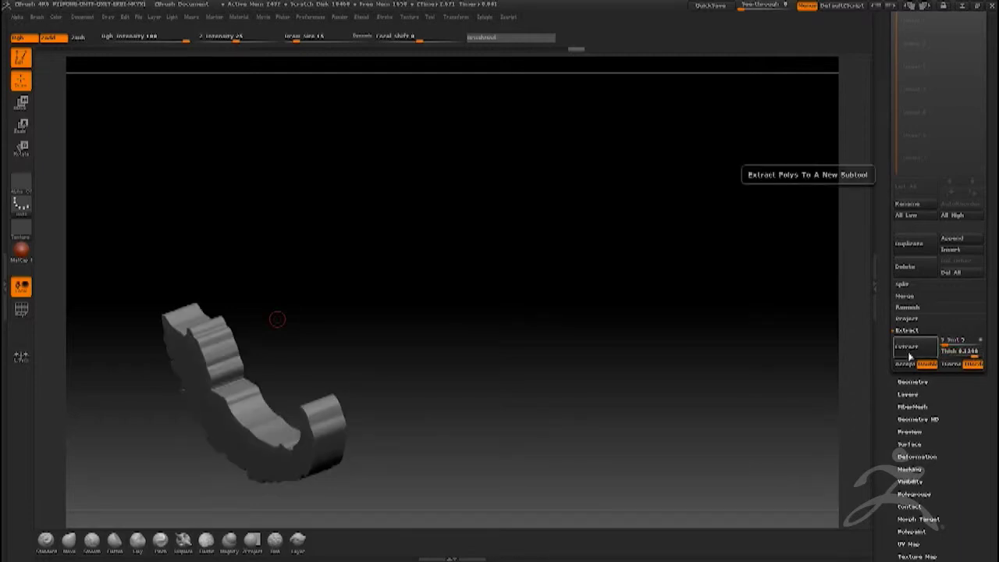
drag(151, 461, 184, 425)
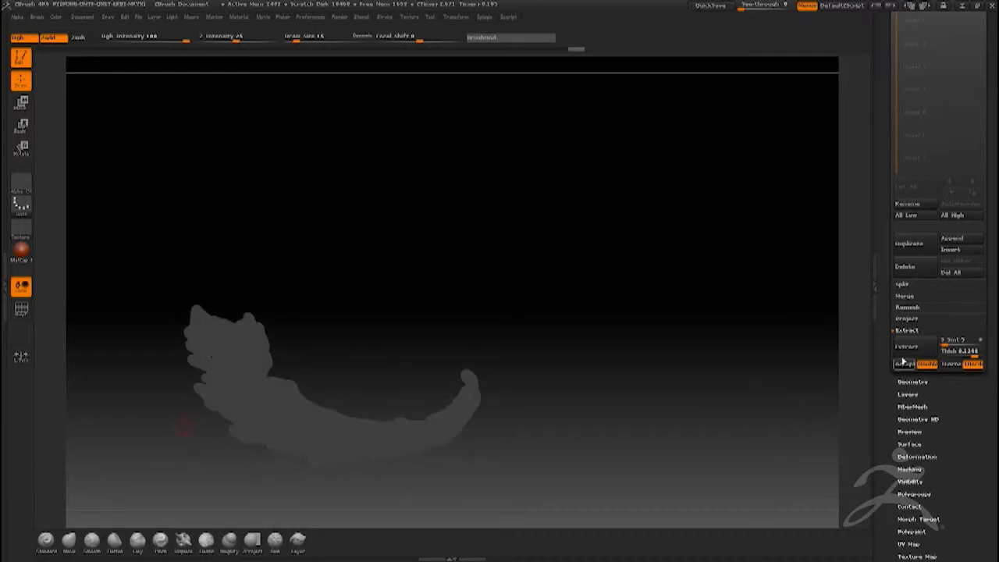
click(907, 348)
click(903, 364)
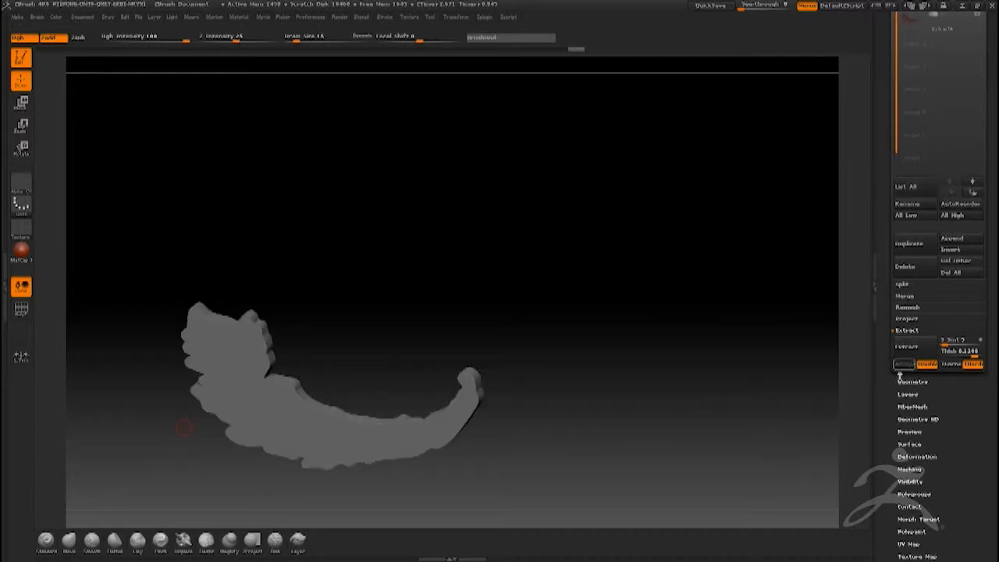
Step: Enlarge the brush, smooth the sides of the thick extracted mesh, and show the polyframe
mouse_move(210, 398)
mouse_down()
mouse_move(190, 417)
mouse_move(176, 374)
mouse_move(157, 355)
mouse_move(192, 396)
mouse_move(163, 398)
mouse_move(145, 370)
mouse_move(160, 395)
mouse_move(197, 352)
mouse_up()
key(space)
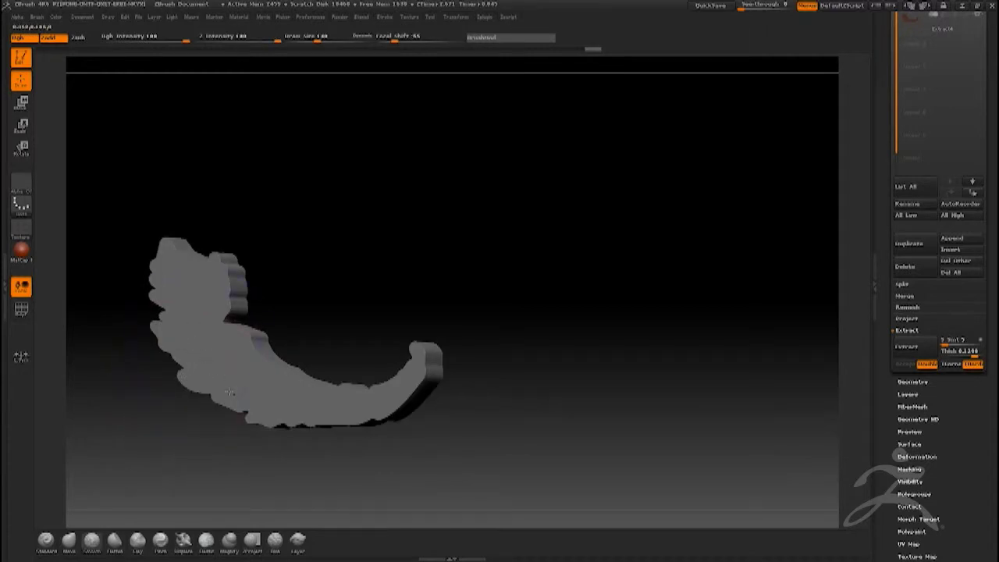
drag(138, 370, 271, 302)
click(30, 312)
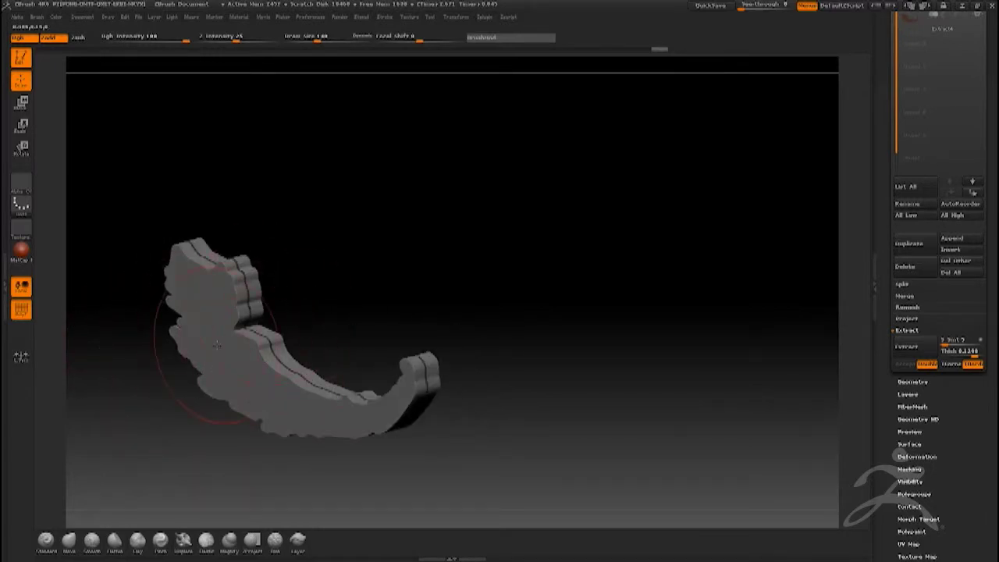
Step: Select the flat cutout subtool PM3D_Plane3D_1 and move it sideways, clear of the thick extracted mesh
drag(891, 123, 883, 194)
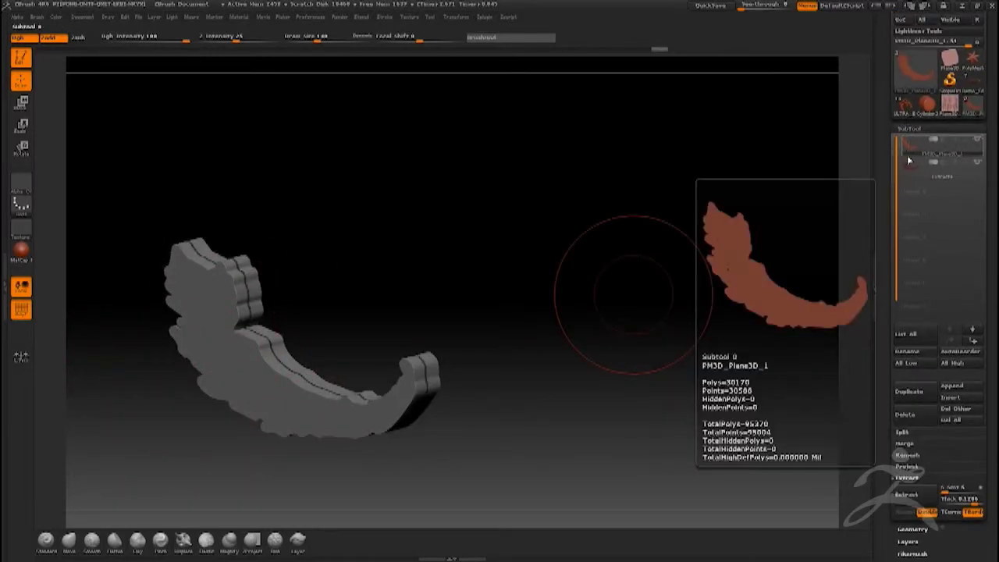
mouse_move(912, 145)
mouse_move(138, 395)
mouse_down()
mouse_move(138, 408)
mouse_move(141, 401)
mouse_up()
drag(144, 361, 131, 279)
click(21, 103)
drag(218, 238, 223, 307)
drag(221, 448, 219, 444)
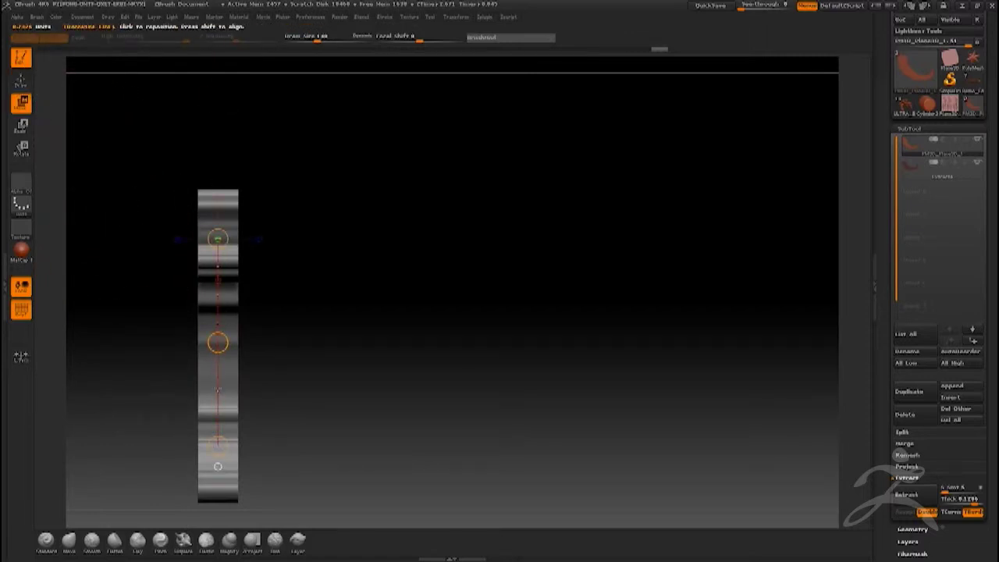
mouse_move(218, 342)
mouse_down()
mouse_move(101, 354)
mouse_move(165, 351)
mouse_up()
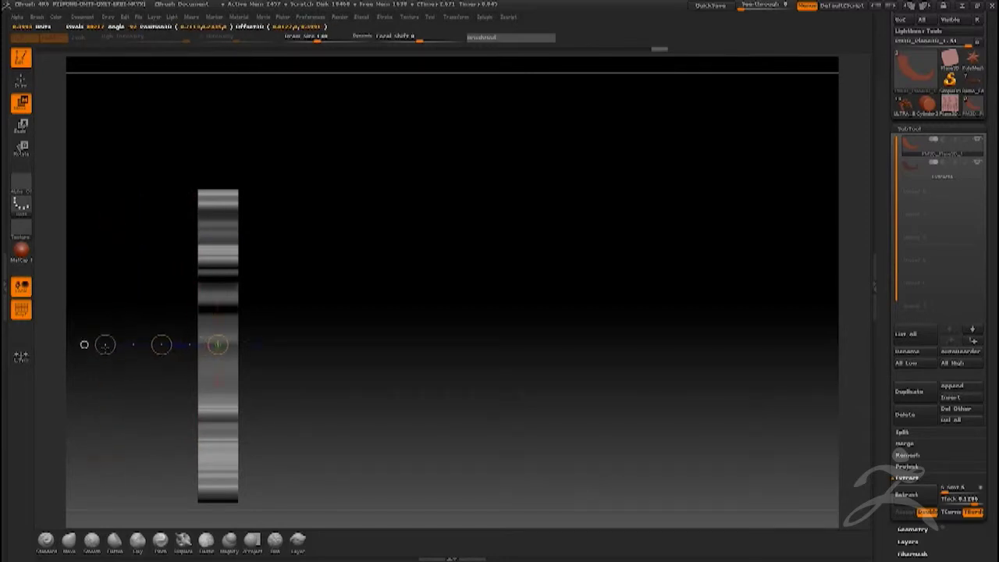
drag(102, 345, 104, 345)
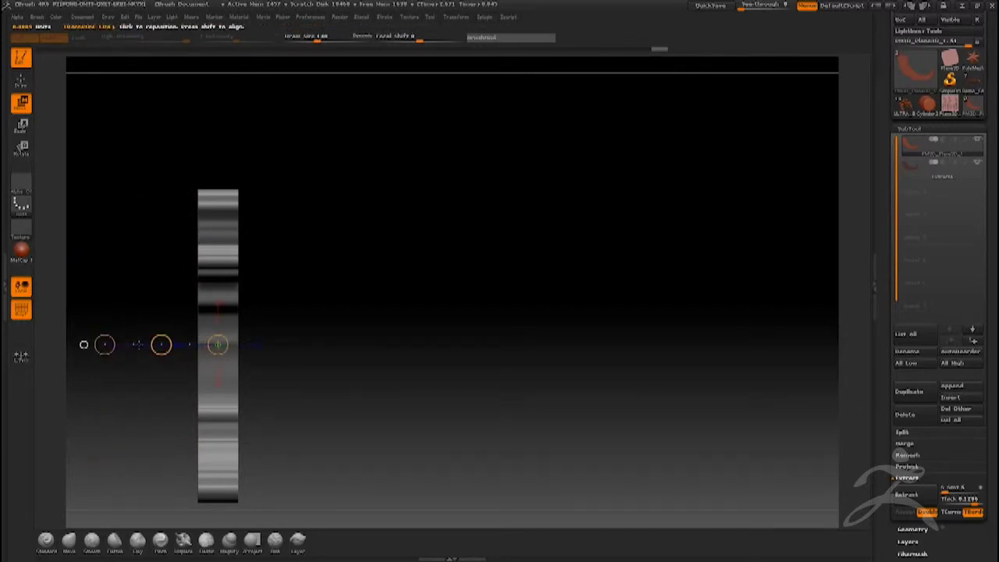
drag(162, 345, 195, 347)
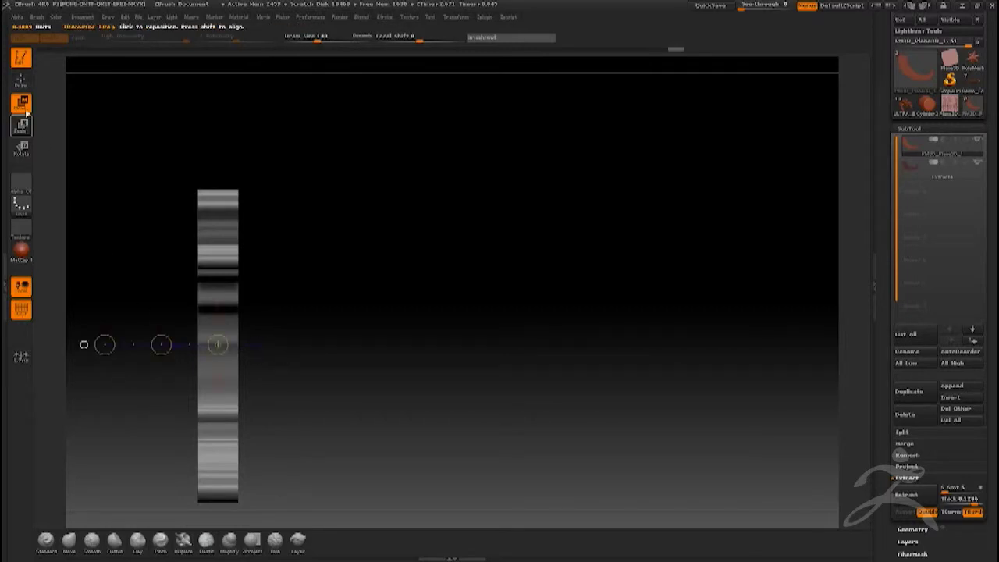
click(22, 81)
mouse_move(102, 312)
mouse_down()
mouse_move(203, 373)
mouse_move(179, 377)
mouse_move(264, 341)
mouse_up()
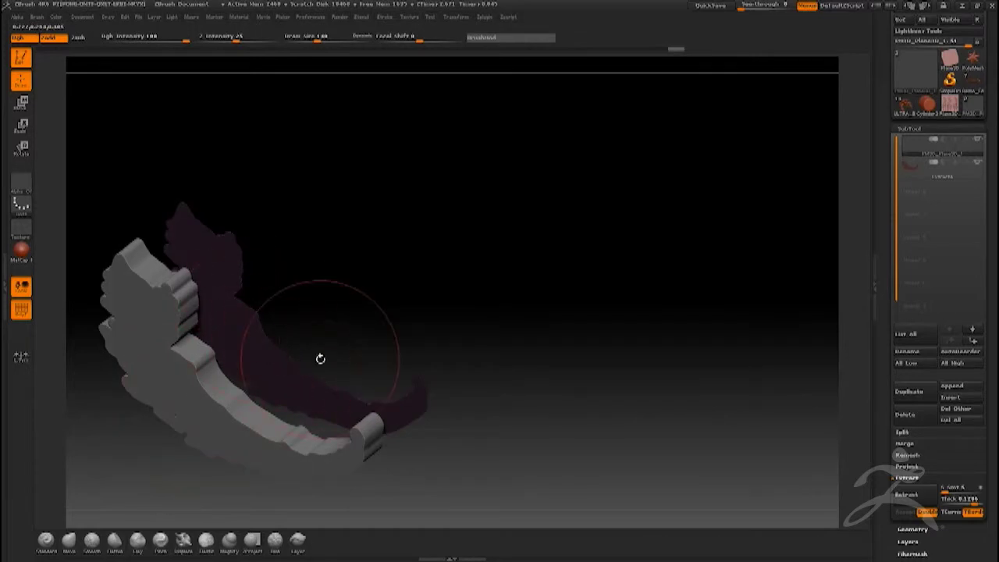
Step: Turn the drawing texture back on for the flat cutout and hide the polyframe
scroll(887, 455, down, 5)
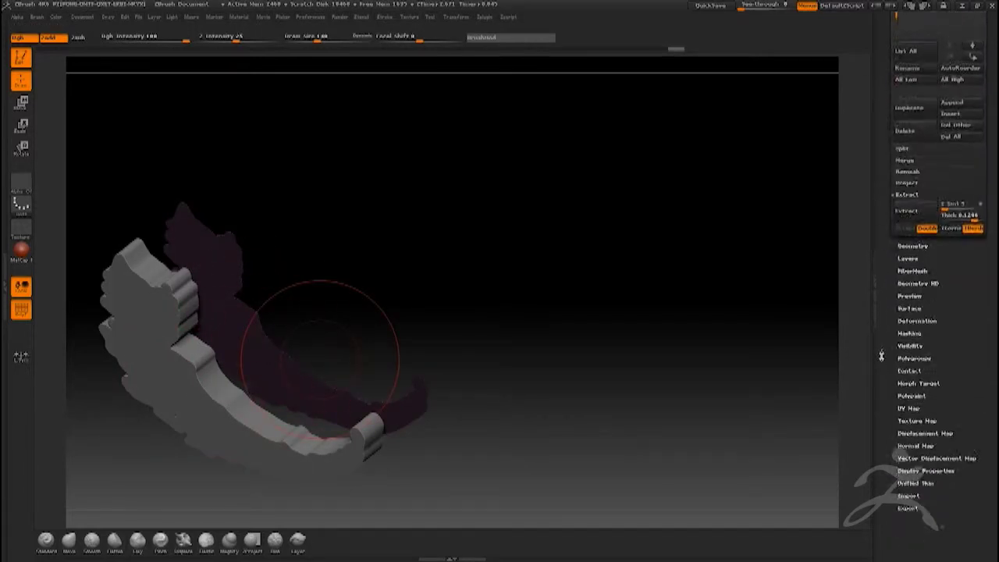
click(910, 421)
click(957, 46)
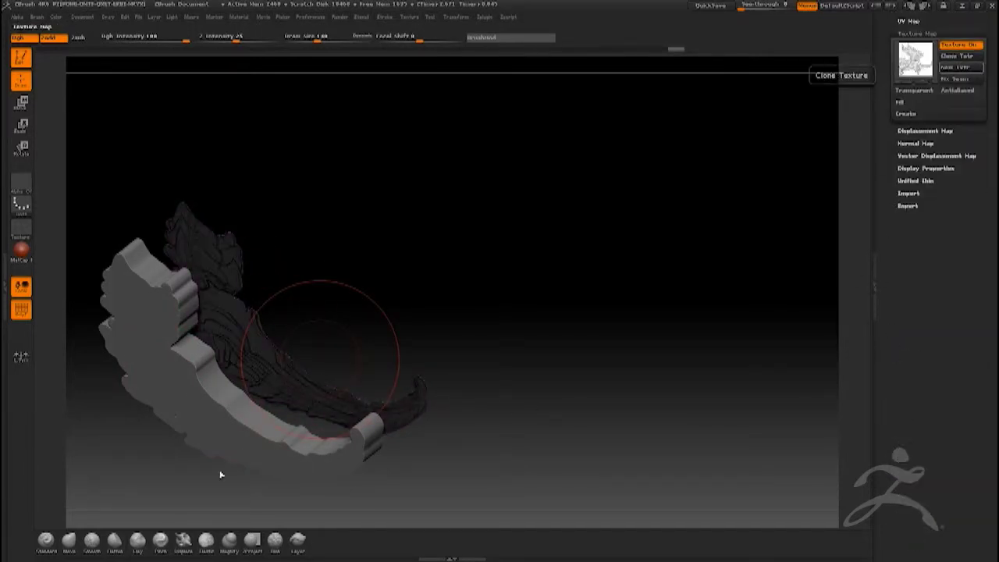
drag(169, 462, 69, 326)
scroll(902, 337, up, 5)
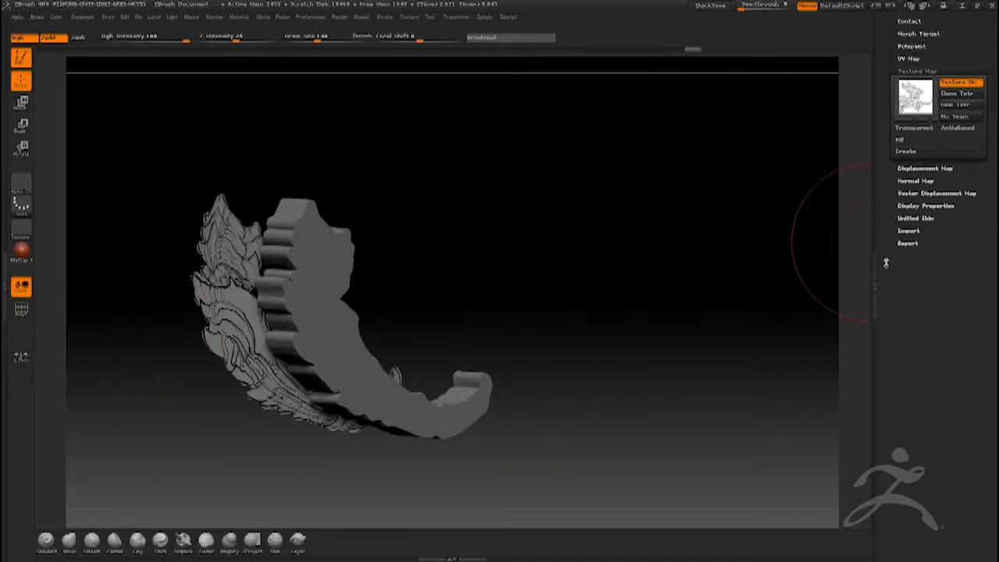
Step: Select the thick extracted mesh subtool and smooth its stepped edges along the neck and blade into rounded forms from several angles
click(909, 189)
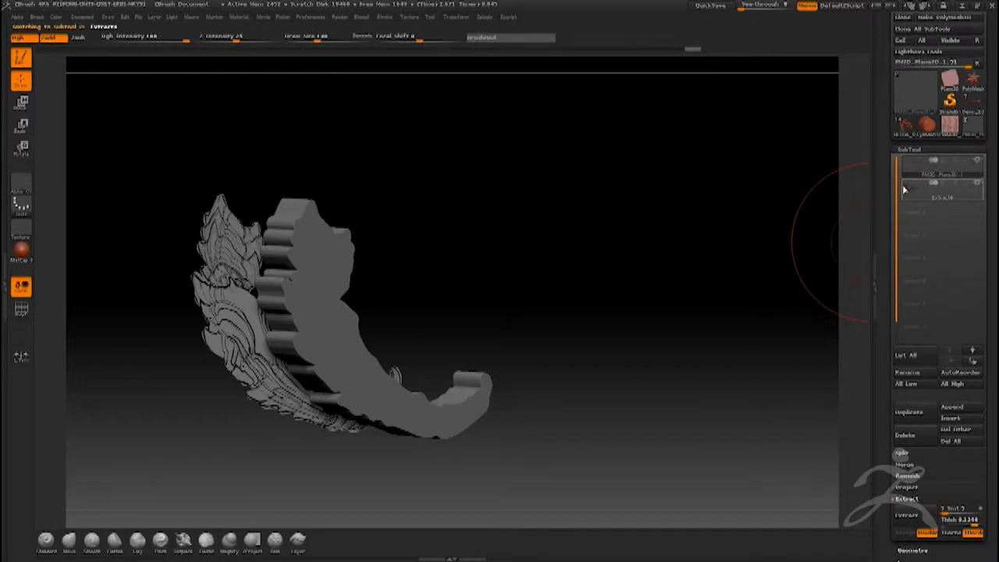
click(905, 190)
drag(341, 436, 210, 451)
mouse_move(216, 398)
mouse_down()
mouse_move(219, 360)
mouse_move(305, 384)
mouse_move(384, 429)
mouse_move(251, 441)
mouse_up()
shift+drag(261, 390, 269, 383)
drag(382, 456, 461, 466)
mouse_move(273, 376)
mouse_down()
mouse_move(257, 308)
mouse_move(187, 234)
mouse_move(227, 367)
mouse_up()
mouse_move(291, 422)
shift+mouse_down()
mouse_move(351, 425)
mouse_move(417, 460)
mouse_move(465, 437)
shift+mouse_up()
mouse_move(297, 480)
mouse_down()
mouse_move(225, 354)
mouse_move(269, 313)
mouse_move(215, 351)
mouse_move(241, 437)
mouse_move(220, 409)
mouse_move(223, 366)
mouse_up()
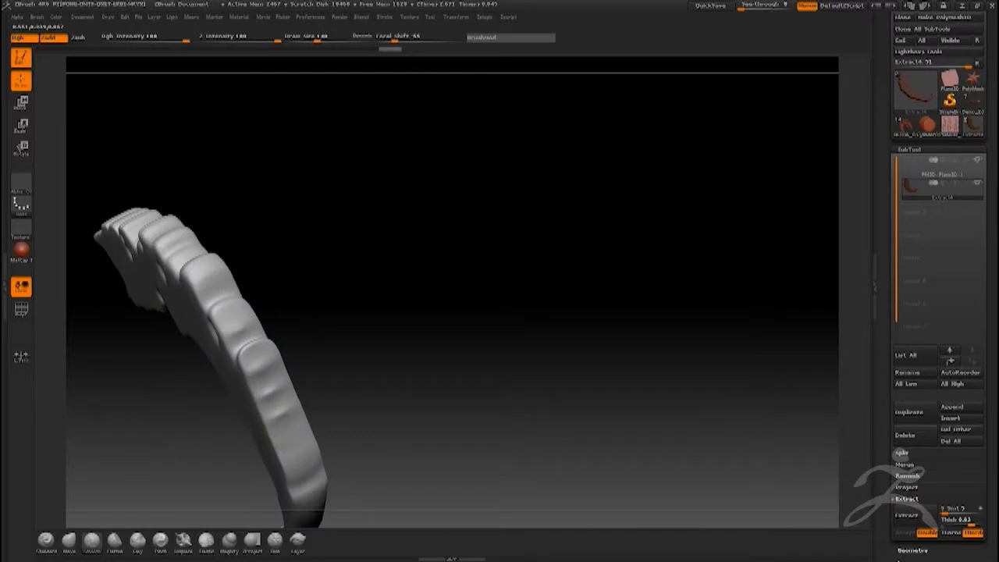
mouse_move(260, 452)
mouse_down()
mouse_move(259, 411)
mouse_move(251, 449)
mouse_move(211, 361)
mouse_move(223, 394)
mouse_move(171, 383)
mouse_move(263, 394)
mouse_move(248, 405)
mouse_move(193, 367)
mouse_up()
mouse_move(131, 334)
mouse_down()
mouse_move(93, 320)
mouse_move(171, 368)
mouse_move(207, 364)
mouse_move(191, 354)
mouse_move(188, 367)
mouse_move(218, 370)
mouse_move(149, 343)
mouse_move(177, 377)
mouse_move(179, 364)
mouse_move(216, 363)
mouse_up()
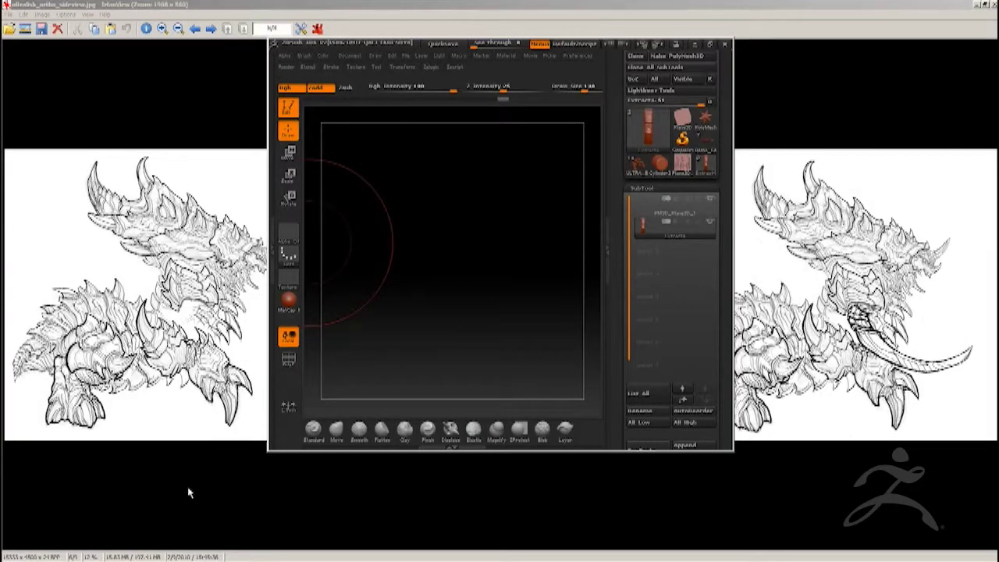
Step: Bring up the Ultralisk_Color2 painting in the IrfanView image viewer, then return to ZBrush
click(188, 492)
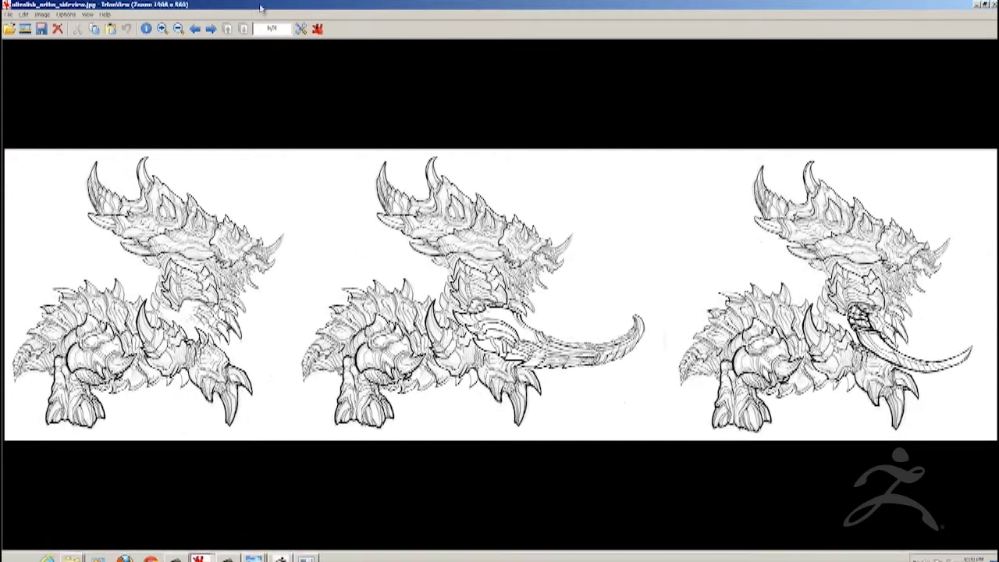
click(196, 29)
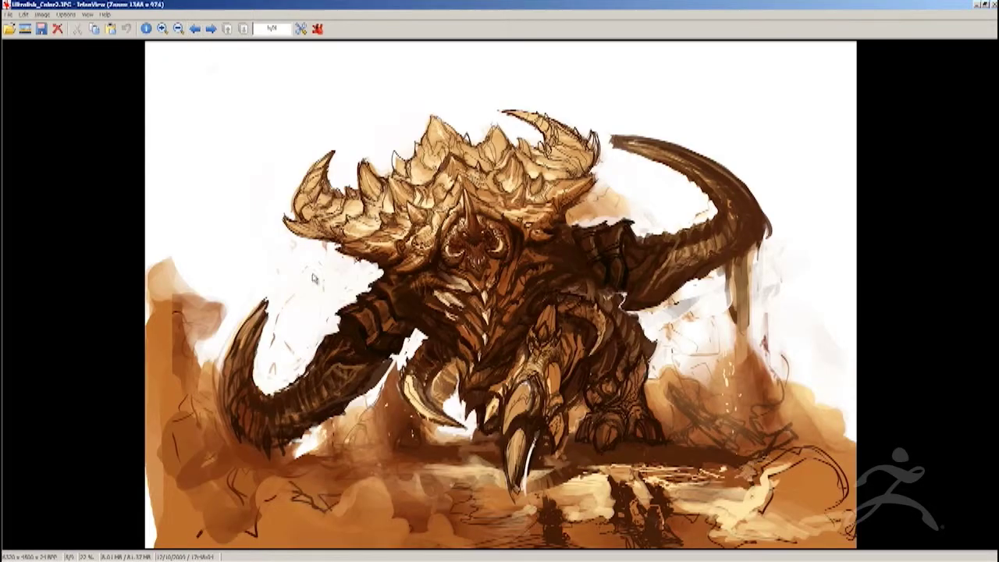
key(super)
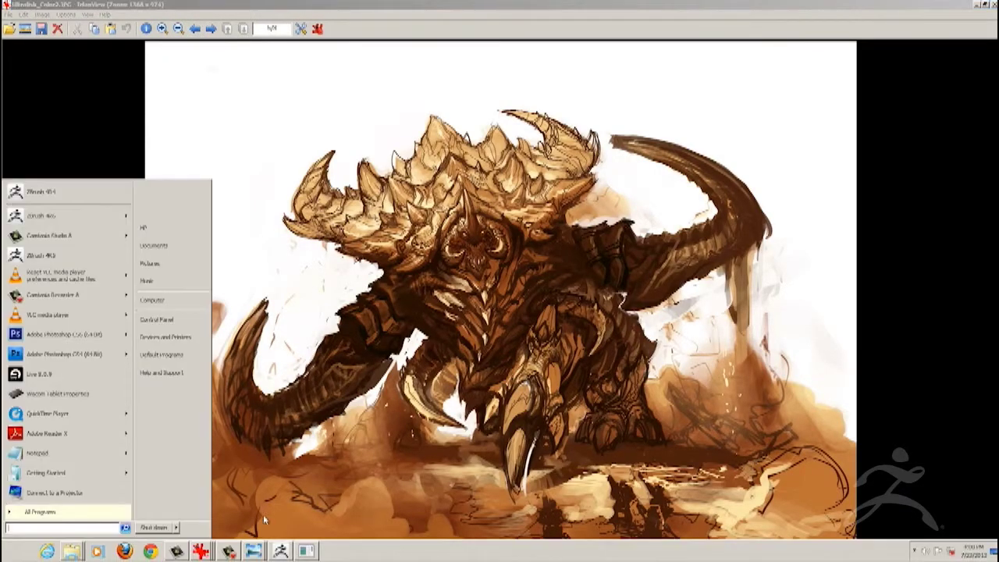
click(281, 551)
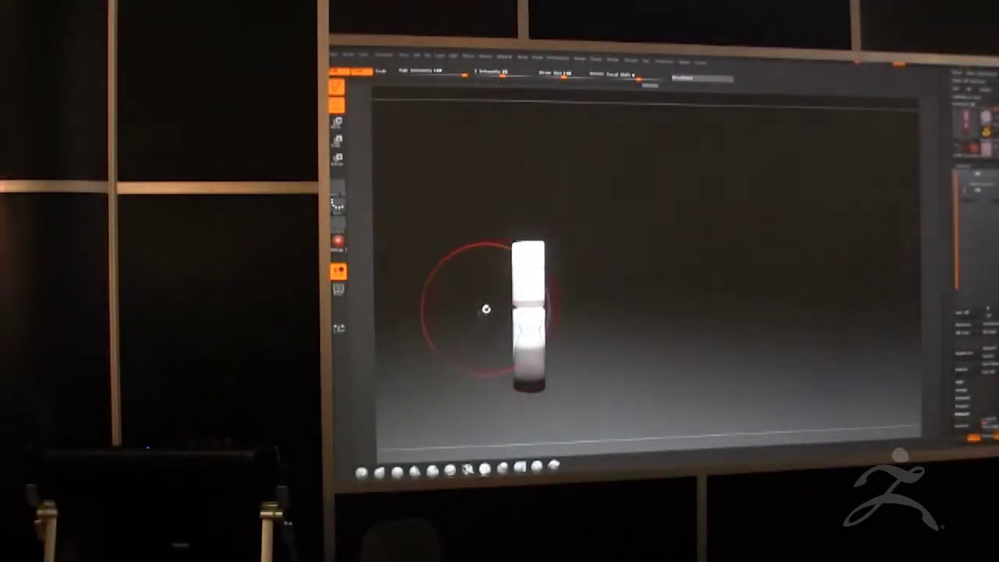
Step: Make the ZBrush window see-through and orient the extracted mesh over the creature's blade arm in the painting
drag(863, 63, 876, 63)
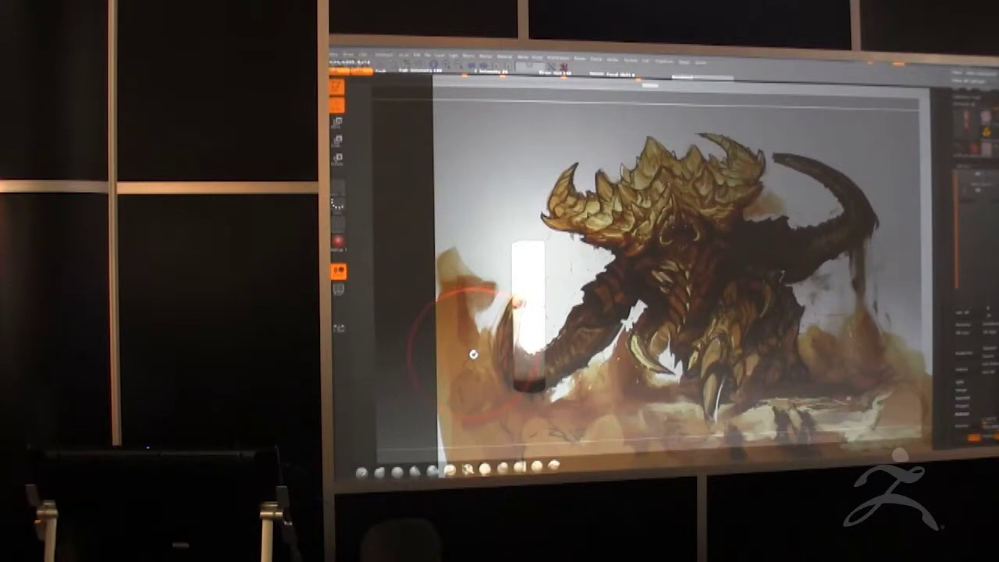
alt+drag(473, 354, 507, 361)
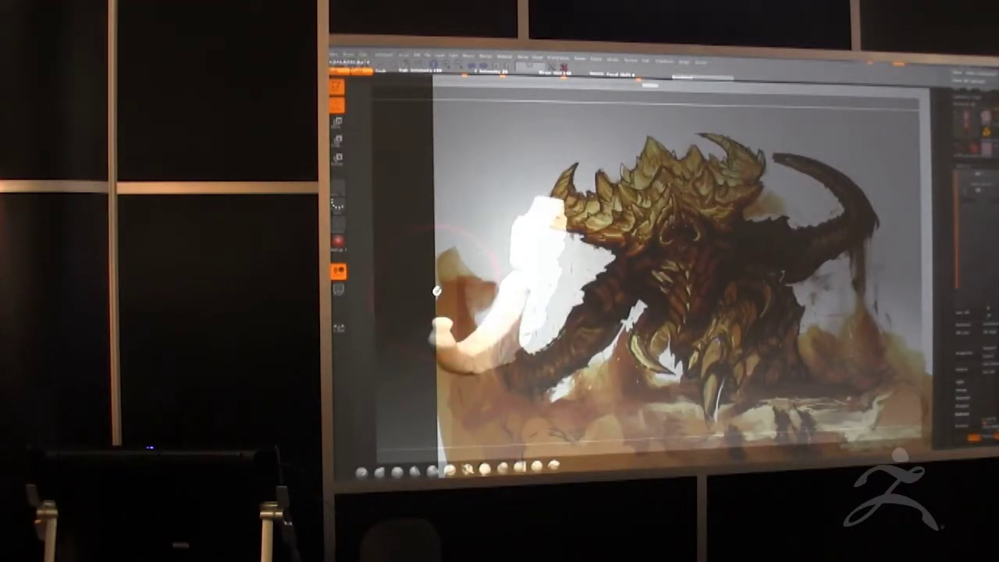
alt+drag(437, 292, 487, 333)
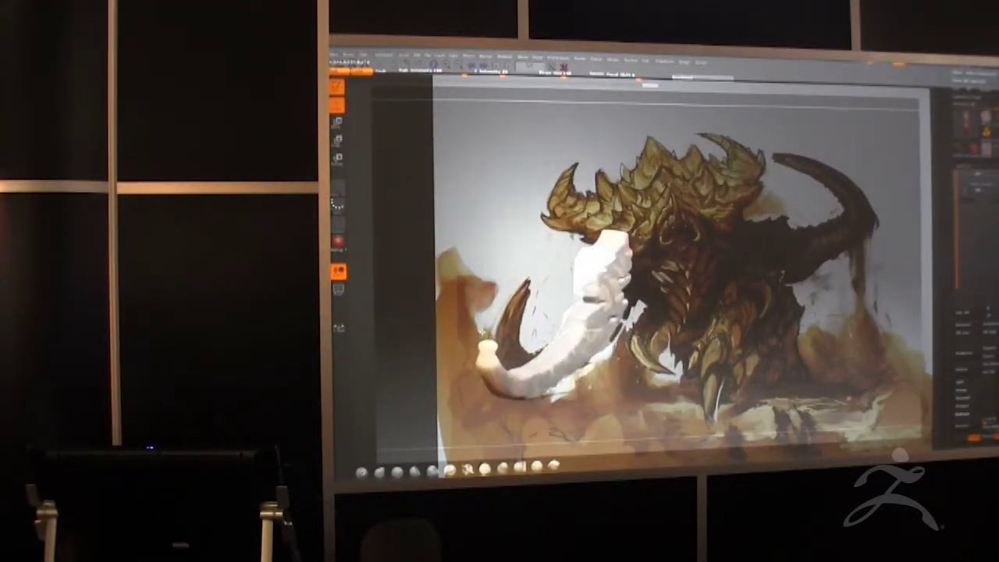
Step: Enlarge the draw size and select the Move brush from the brush library
click(380, 472)
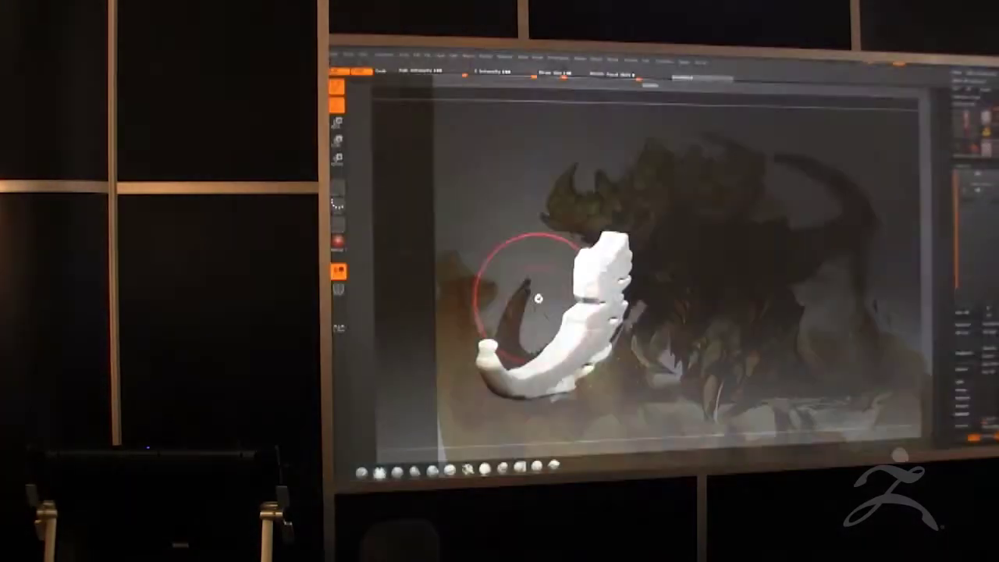
key(space)
drag(540, 296, 550, 295)
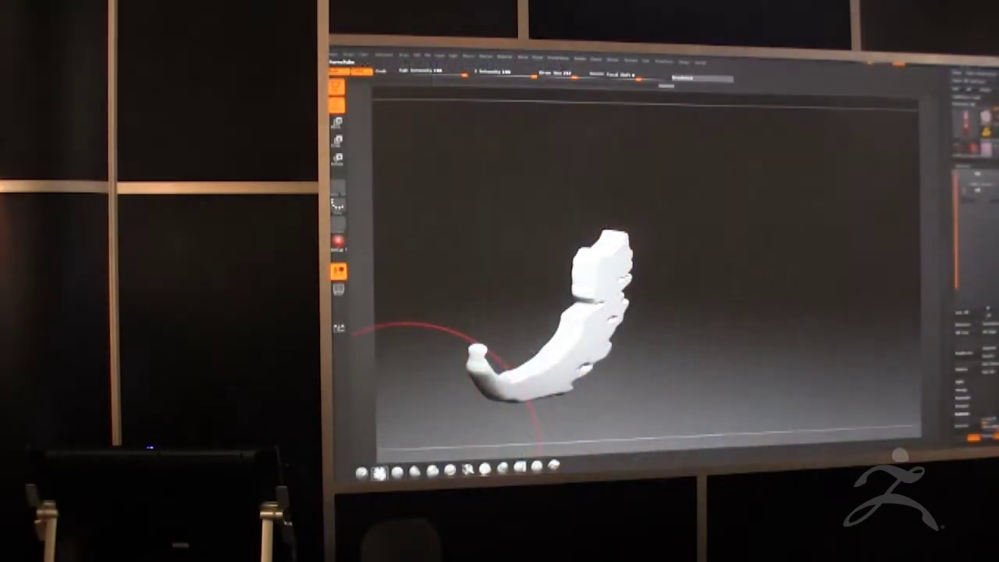
click(381, 472)
click(381, 472)
click(380, 472)
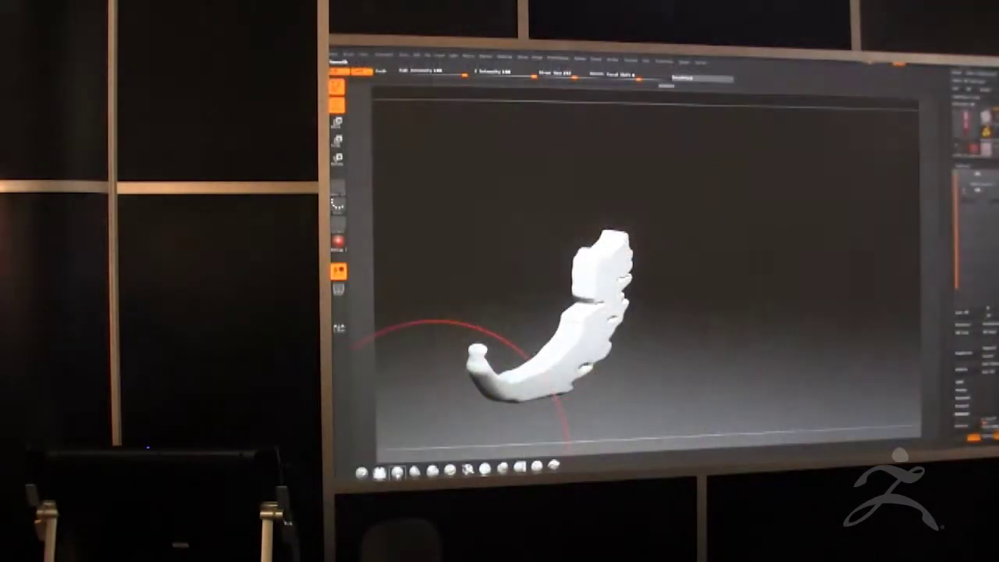
key(b)
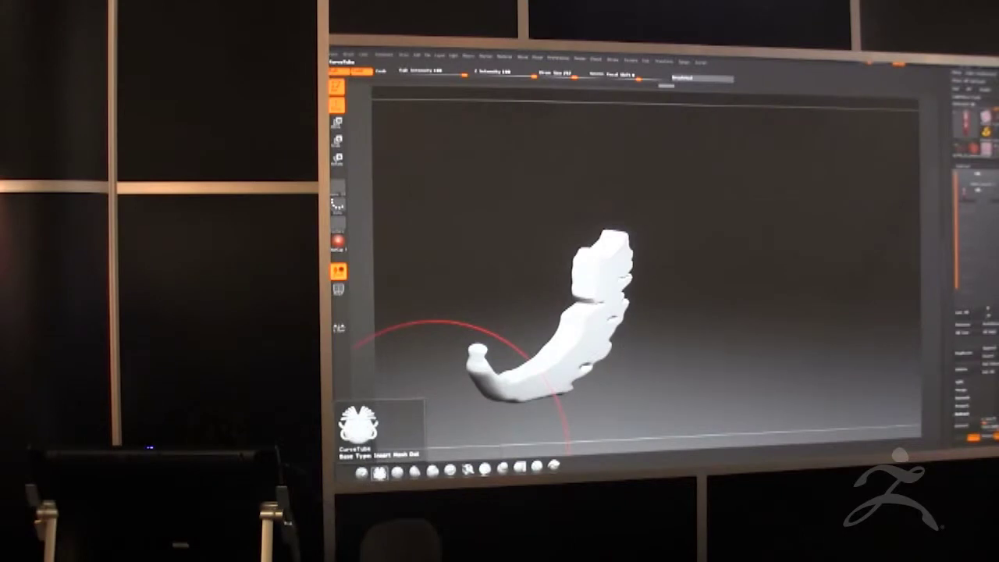
key(s)
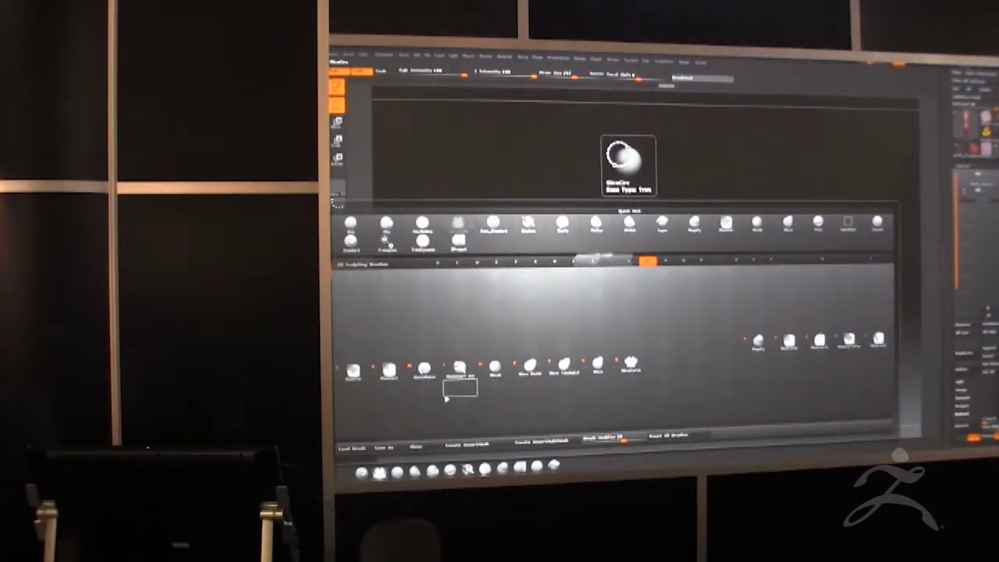
click(598, 366)
Step: Push the arm and blade of the mesh toward the painted arm's shape, checking the form from the side
mouse_move(531, 242)
mouse_down()
mouse_move(578, 242)
mouse_move(531, 243)
mouse_move(550, 243)
mouse_up()
mouse_move(606, 304)
mouse_down()
mouse_move(595, 308)
mouse_move(607, 295)
mouse_up()
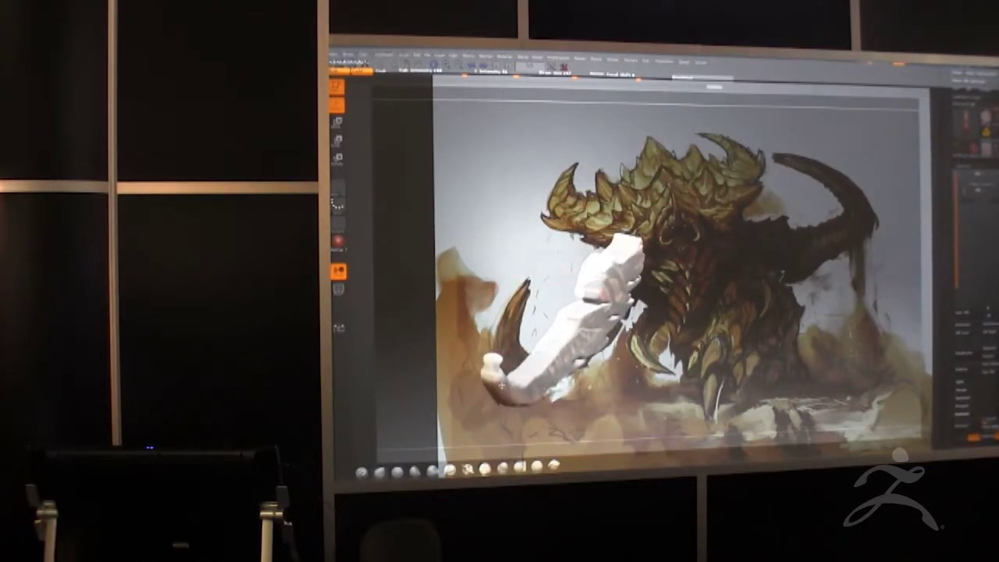
key(space)
mouse_move(496, 341)
mouse_down()
mouse_move(502, 325)
mouse_move(507, 345)
mouse_up()
alt+drag(446, 353, 586, 304)
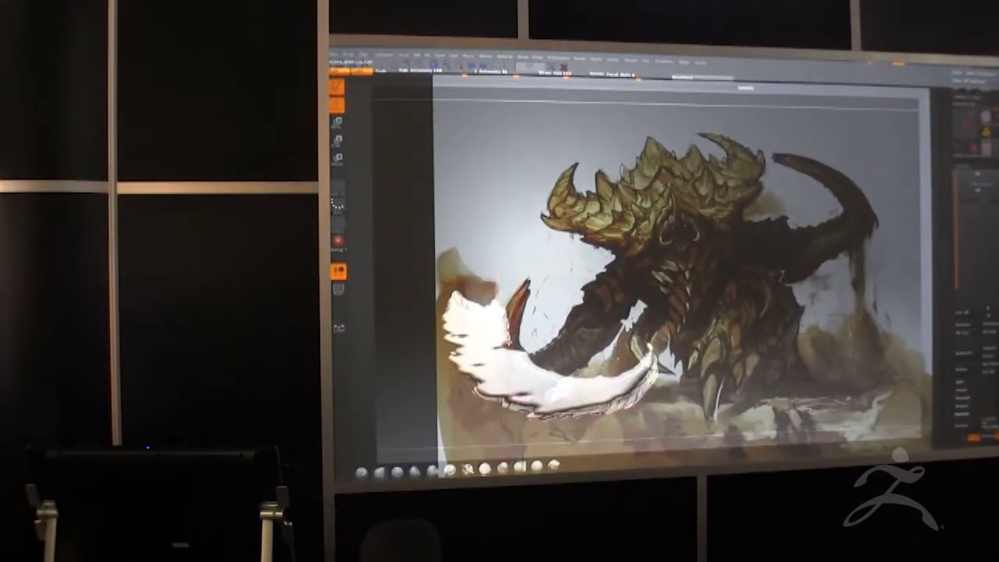
mouse_move(516, 324)
mouse_down()
mouse_move(590, 338)
mouse_move(595, 350)
mouse_move(645, 345)
mouse_up()
Step: Choose the SnakeHook brush and reduce its draw size for work on the blade's tip
key(space)
click(468, 469)
key(b)
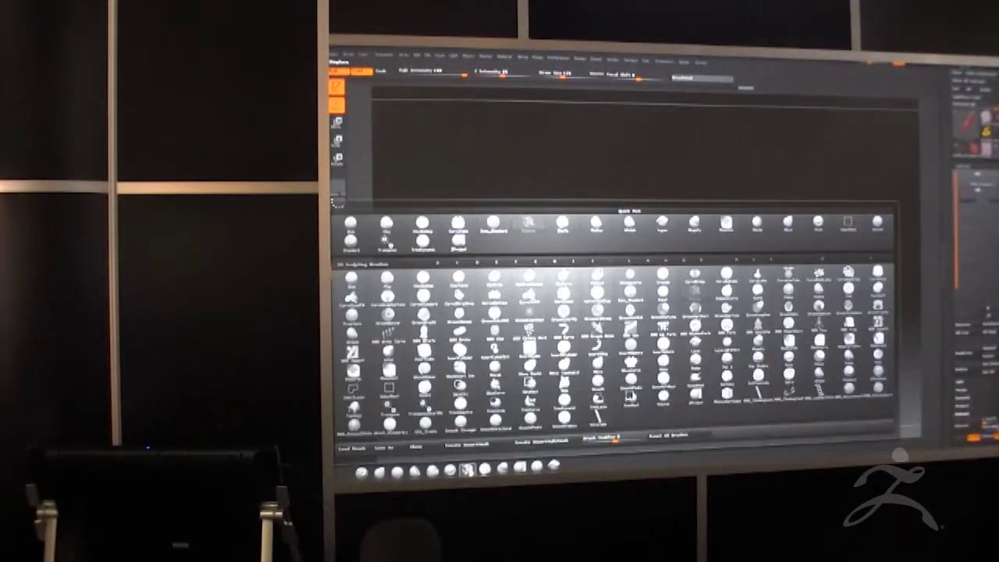
click(694, 381)
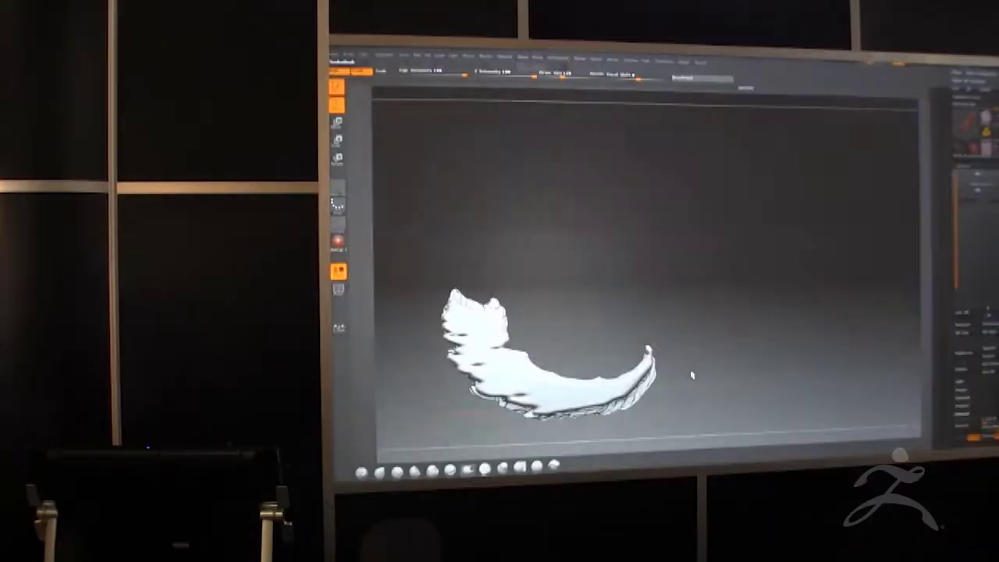
mouse_move(621, 346)
alt+mouse_down()
mouse_move(599, 360)
mouse_move(614, 353)
alt+mouse_up()
key(space)
key(shift+z)
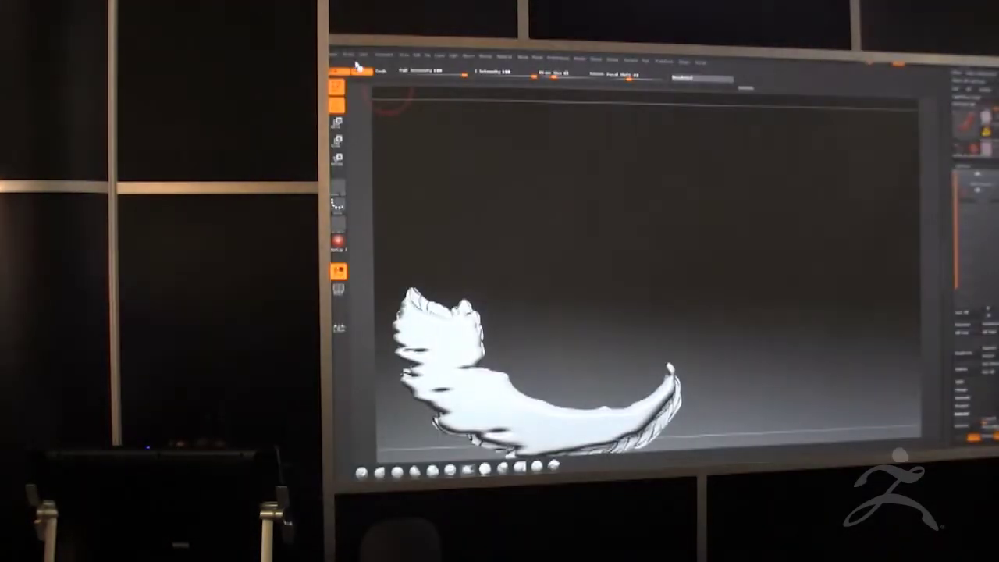
Step: Check the brush's Depth, Samples and Curve settings, and pull the blade's tip out into a long thin point
click(348, 55)
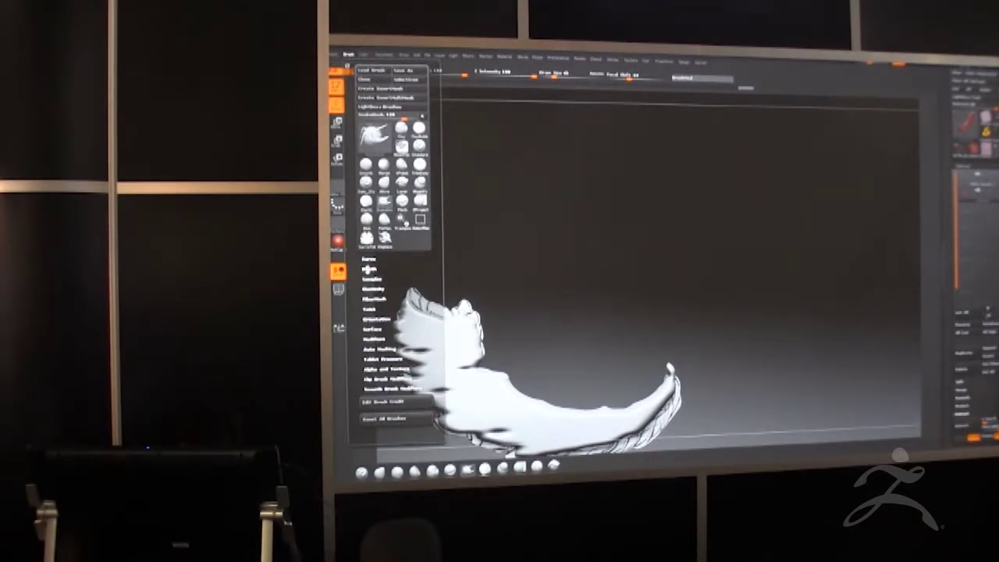
click(370, 268)
click(369, 268)
click(370, 278)
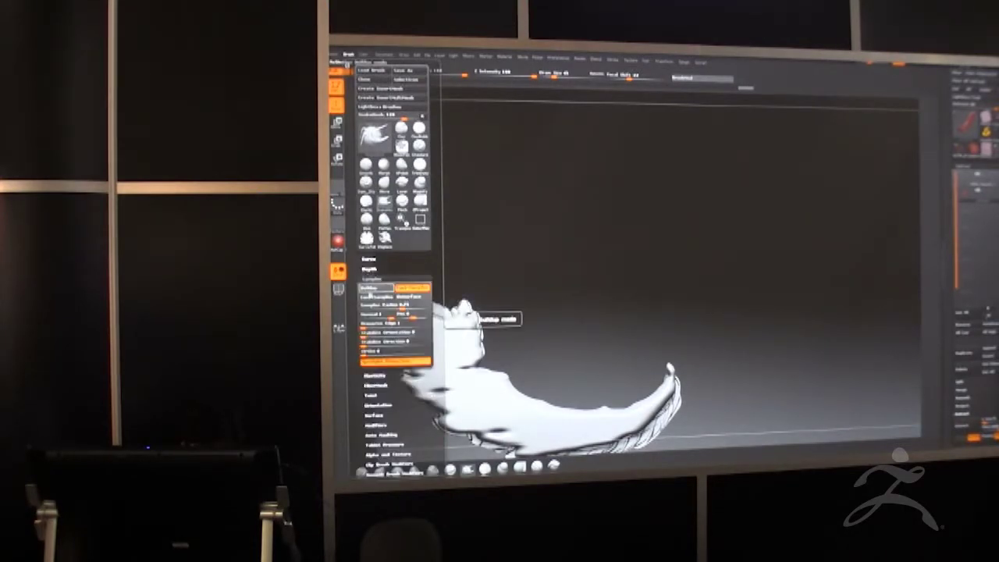
click(368, 259)
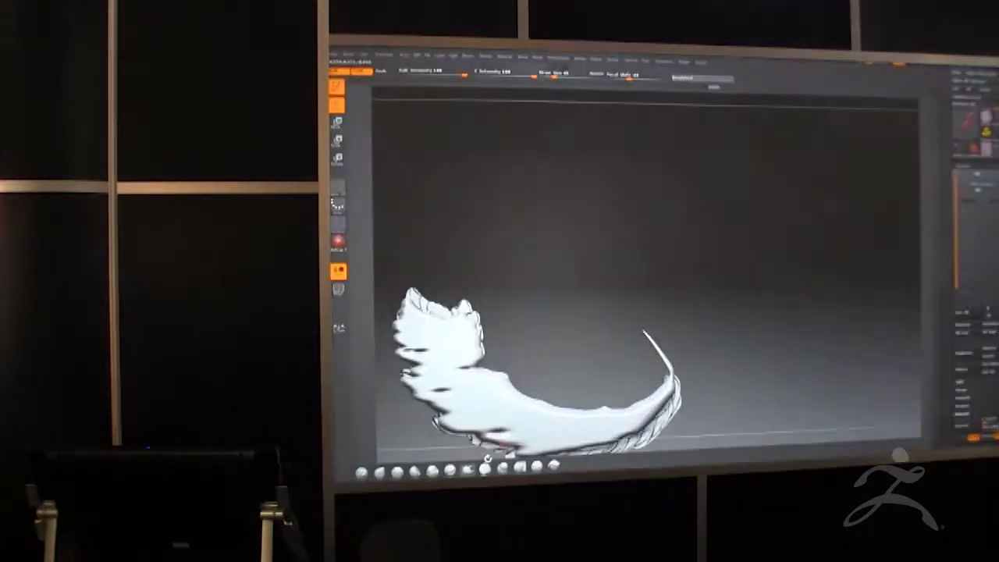
Step: Switch to another sculpting brush and thicken the blade's thin tip, comparing it with the painting from several angles
click(504, 468)
click(503, 468)
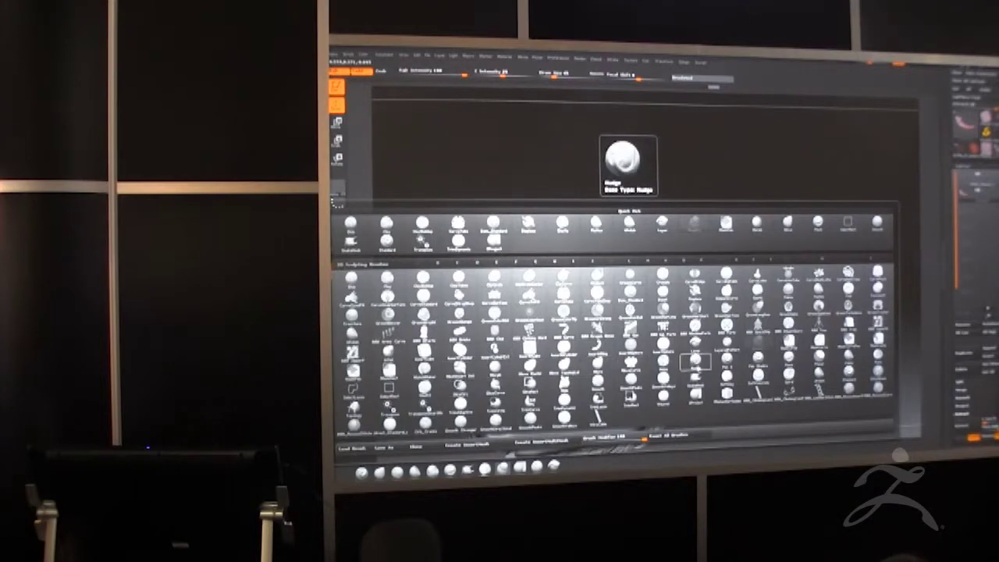
key(m)
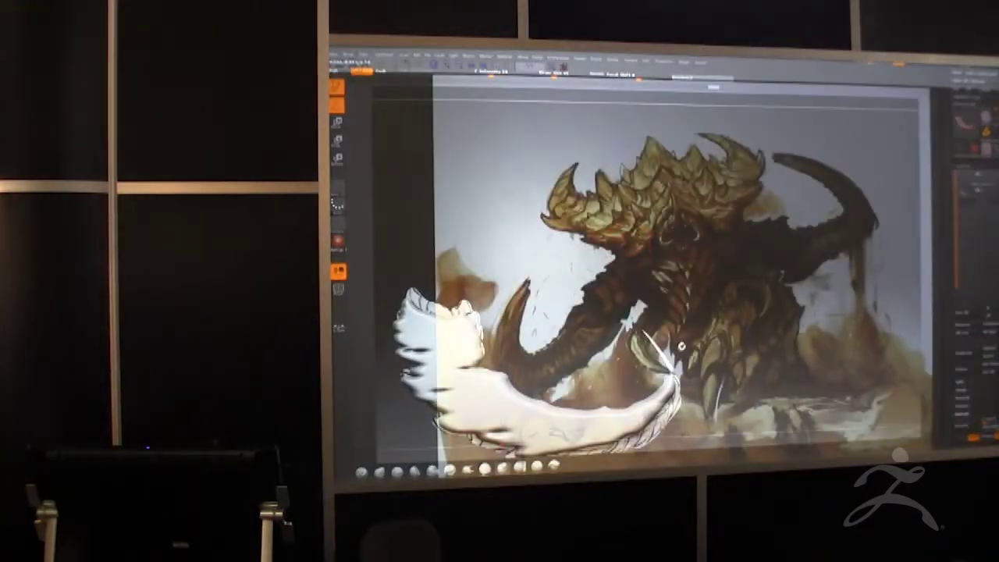
mouse_move(681, 346)
mouse_down()
mouse_move(647, 337)
mouse_move(650, 345)
mouse_up()
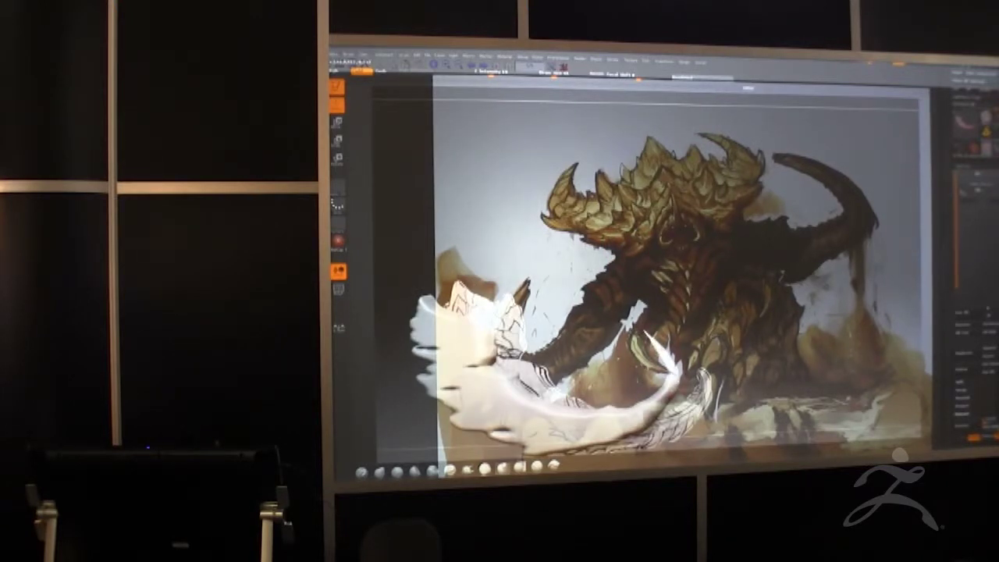
mouse_move(671, 366)
mouse_down()
mouse_move(586, 384)
mouse_move(618, 363)
mouse_up()
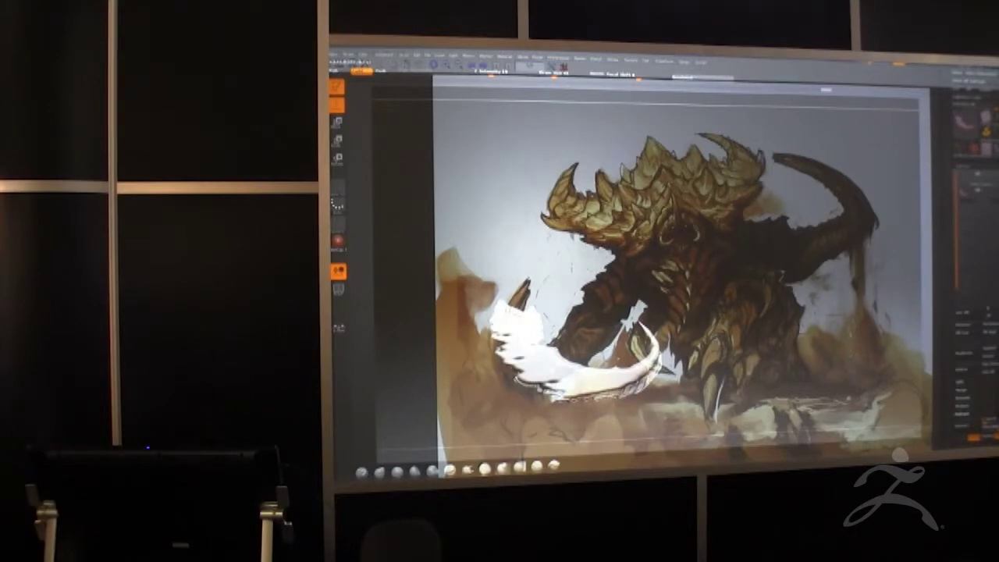
key(ctrl)
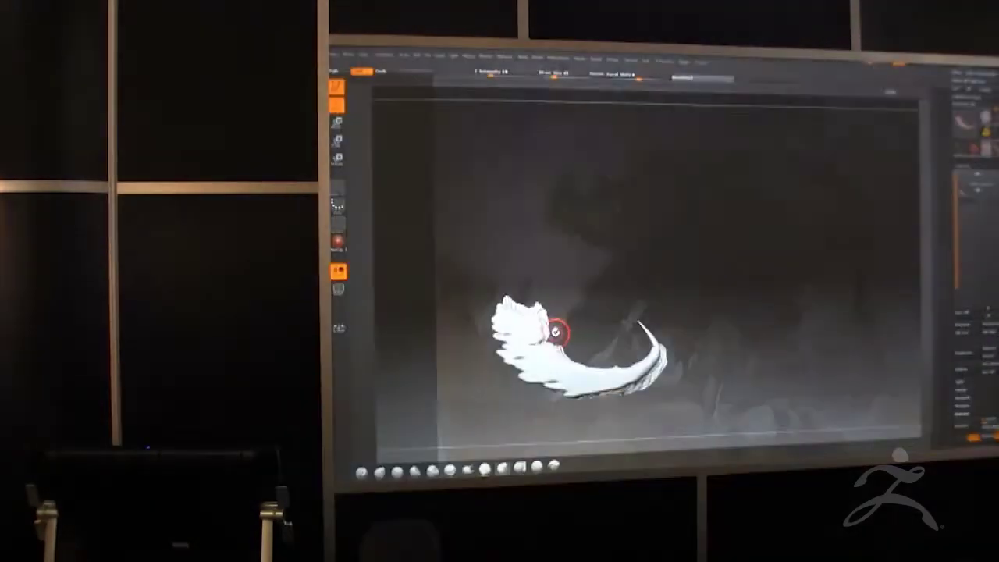
Step: Enlarge the brush, bend the blade's tip along the painted blade, and shift the upper arm toward the creature's shoulder
drag(555, 330, 611, 348)
key(space)
key(ctrl)
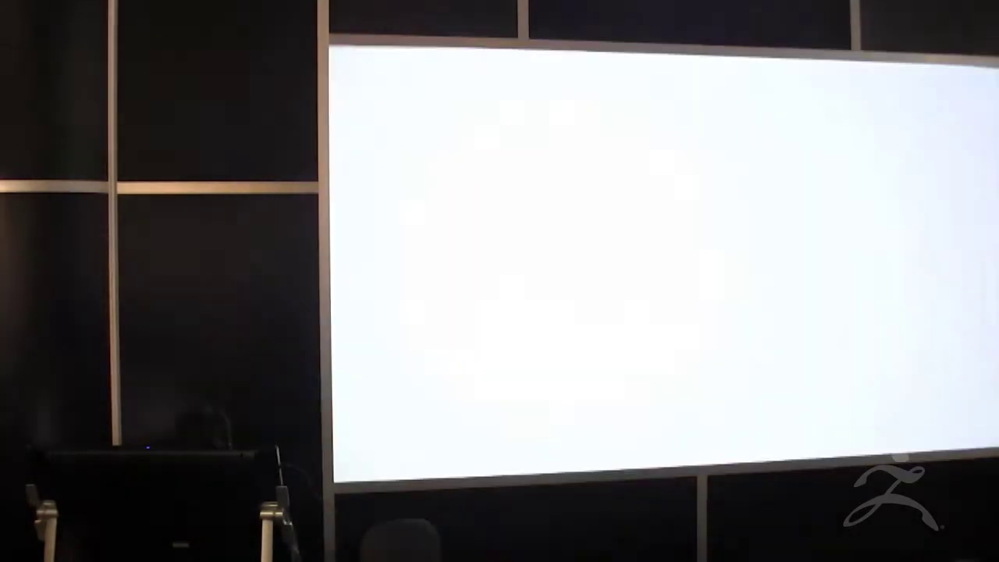
ctrl+drag(701, 351, 674, 375)
mouse_move(687, 313)
mouse_down()
mouse_move(559, 400)
mouse_move(600, 367)
mouse_move(472, 364)
mouse_move(492, 366)
mouse_move(525, 342)
mouse_up()
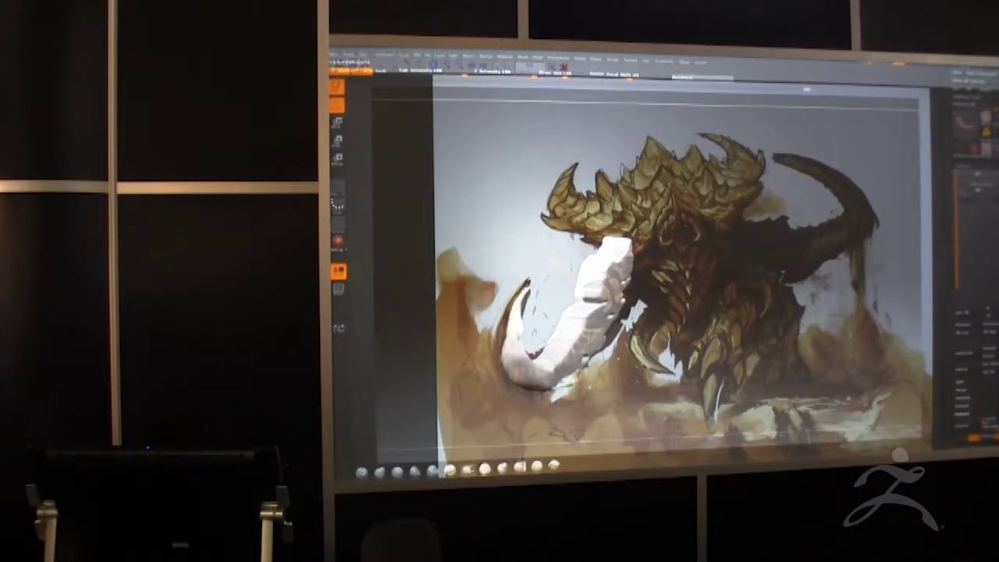
drag(565, 346, 556, 337)
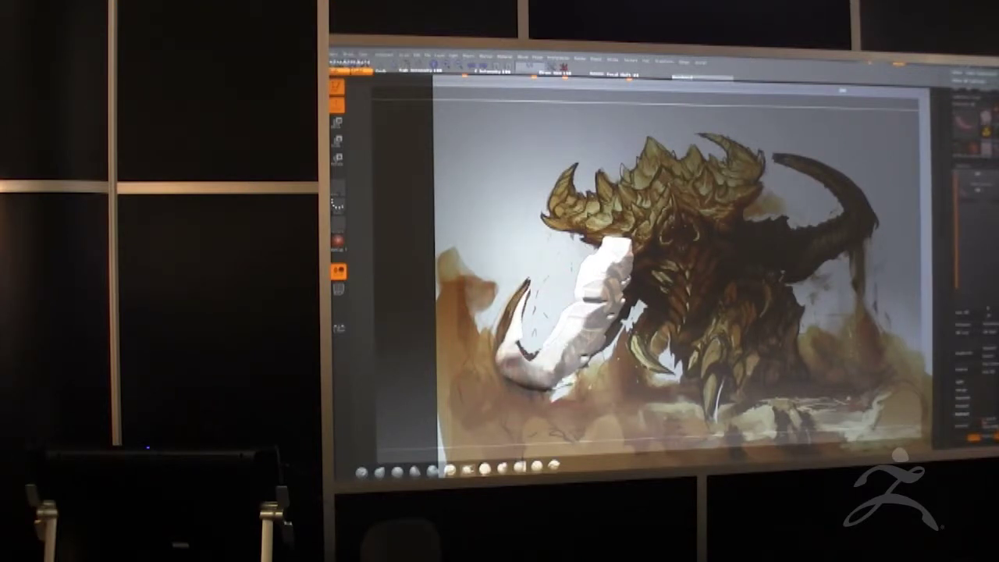
drag(584, 256, 620, 246)
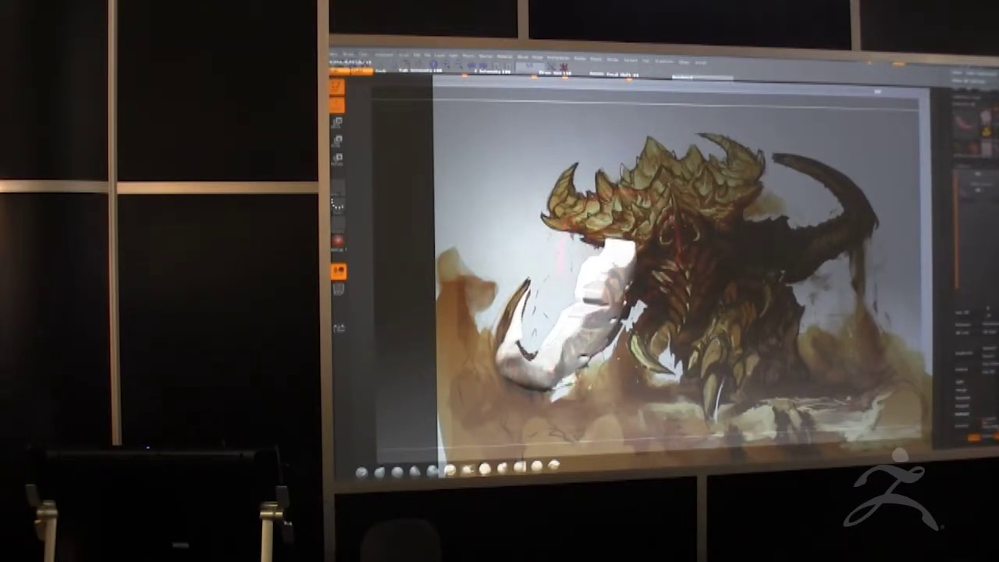
drag(610, 298, 621, 296)
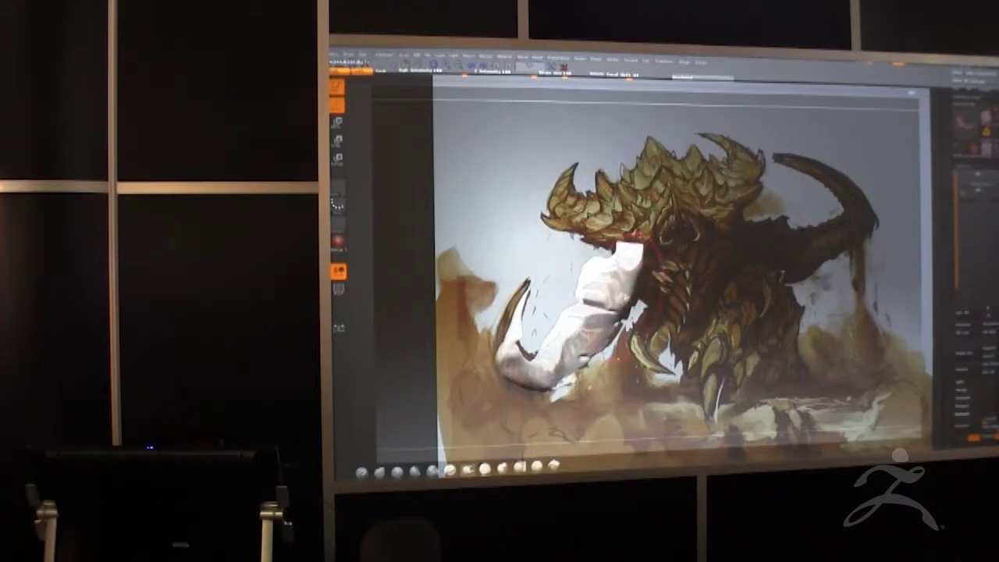
Step: Set the draw size to 22 and swell the mesh with the Inflat brush to close the holes between the blade's spikes on both faces
mouse_move(500, 266)
mouse_down()
mouse_move(461, 301)
mouse_move(466, 353)
mouse_move(491, 313)
mouse_move(511, 375)
mouse_up()
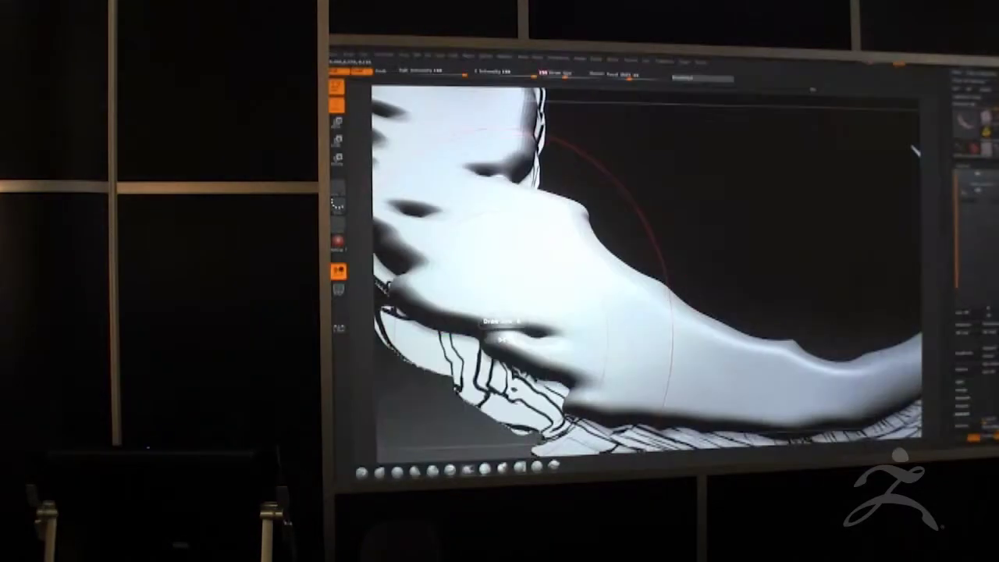
key(space)
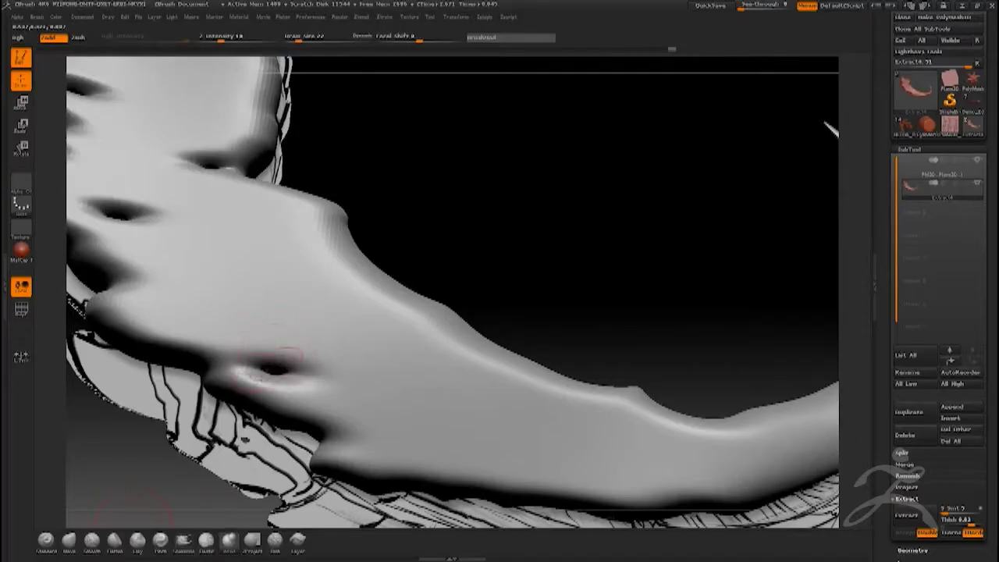
drag(132, 526, 100, 540)
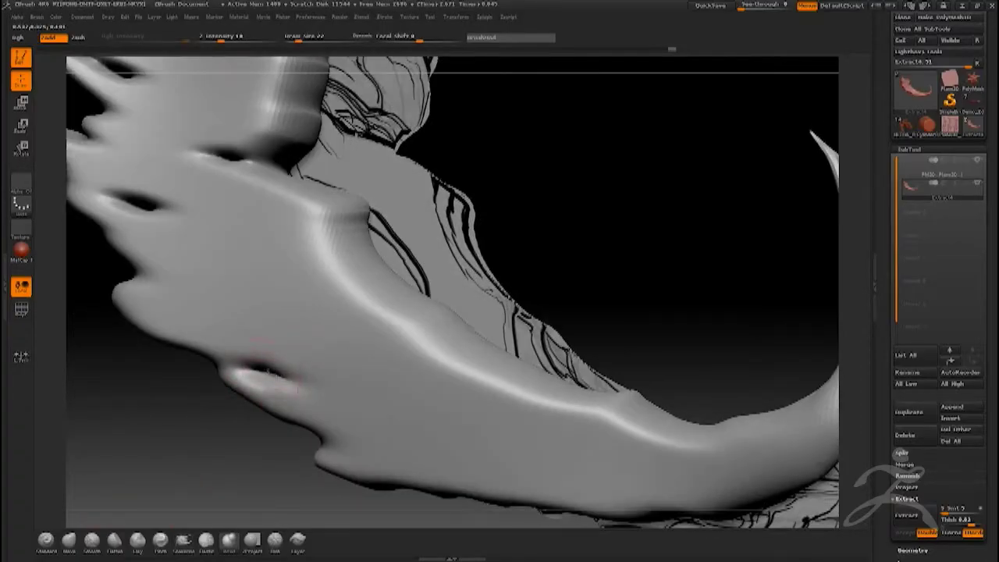
key(shift)
mouse_move(133, 483)
mouse_down()
mouse_move(195, 453)
mouse_move(312, 437)
mouse_move(156, 476)
mouse_up()
drag(201, 265, 256, 283)
drag(125, 367, 208, 303)
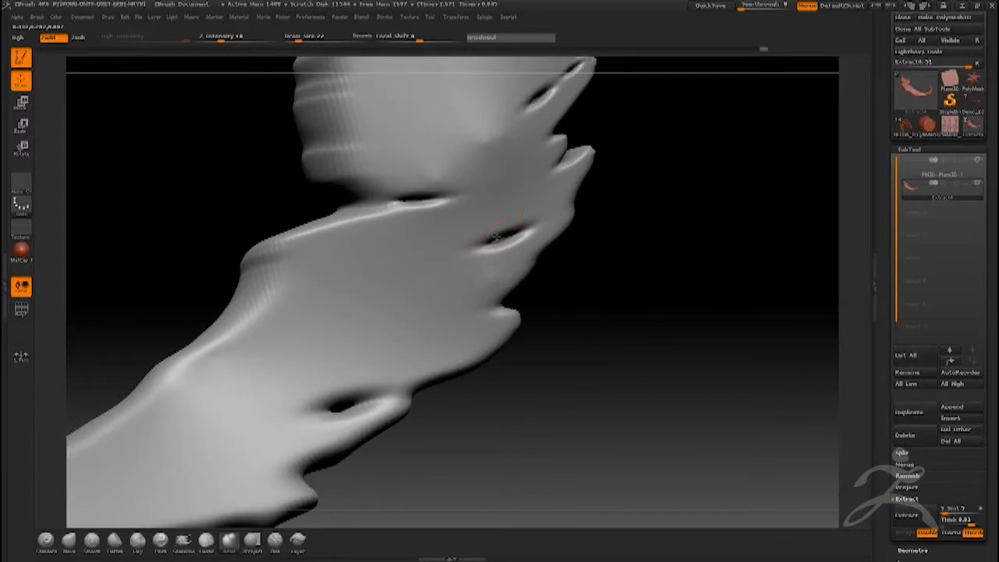
drag(494, 236, 512, 237)
drag(350, 405, 295, 411)
mouse_move(149, 320)
mouse_down()
mouse_move(279, 348)
mouse_move(261, 274)
mouse_move(267, 374)
mouse_move(232, 363)
mouse_move(248, 450)
mouse_up()
Step: Choose the Dam_Standard brush and carve the crease separating the upper arm from the blade
click(261, 542)
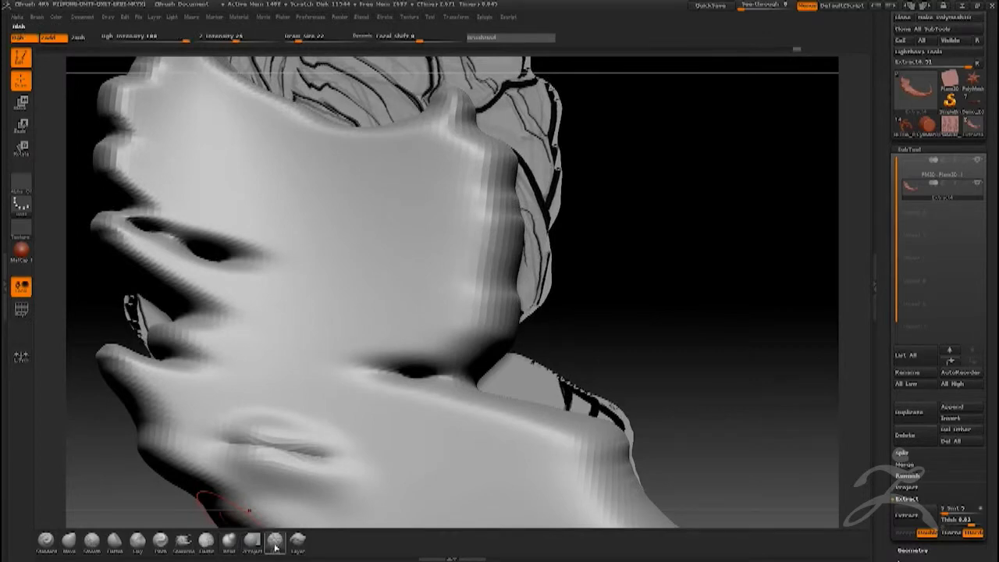
key(b)
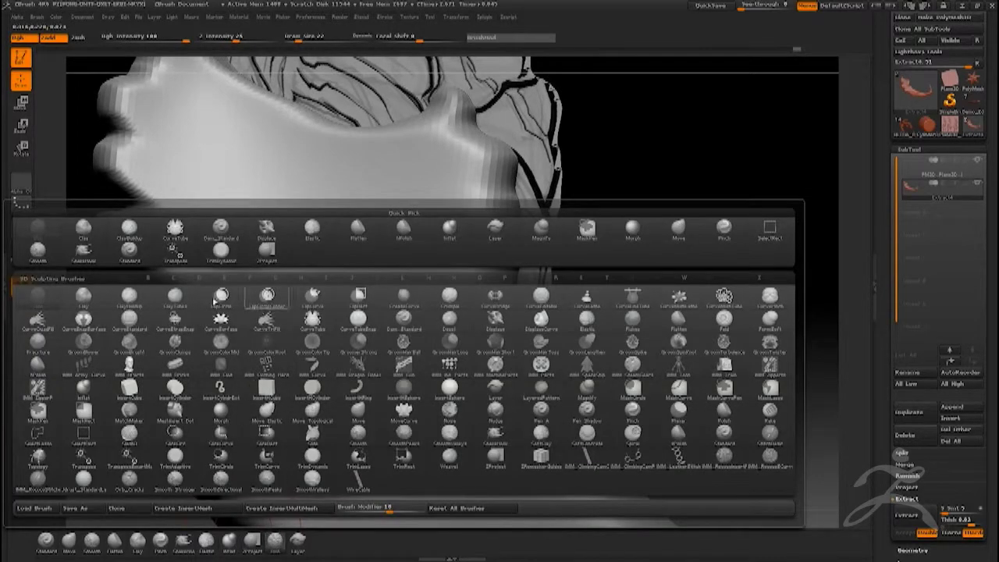
click(404, 325)
drag(381, 377, 223, 338)
mouse_move(279, 334)
right_down()
mouse_move(254, 360)
mouse_move(274, 339)
right_up()
mouse_move(347, 360)
mouse_down()
mouse_move(319, 341)
mouse_move(251, 349)
mouse_move(353, 358)
mouse_up()
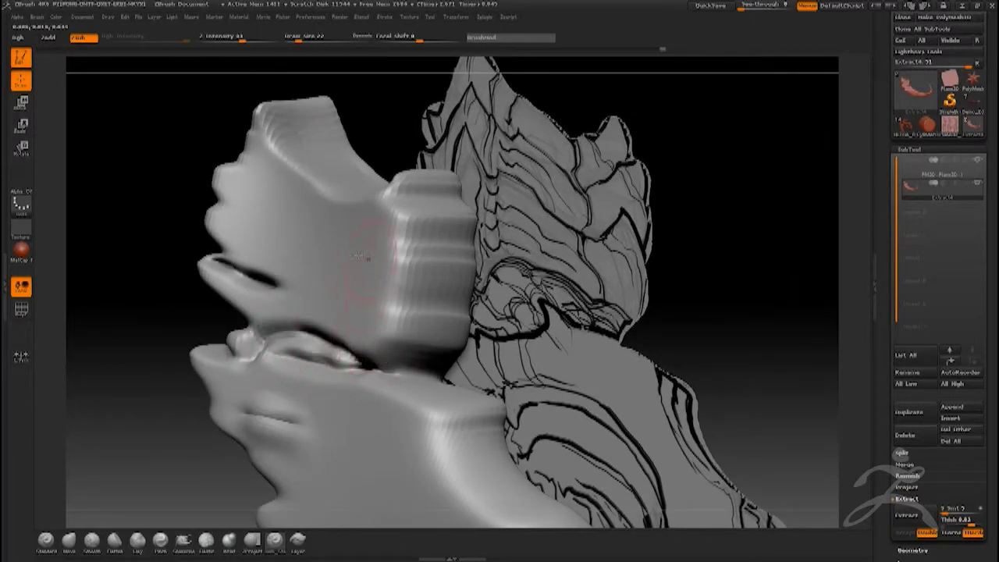
Step: Carve deep grooves across the face of the upper arm, running inward from the gaps between its spikes
mouse_move(414, 353)
mouse_down()
mouse_move(378, 285)
mouse_move(250, 281)
mouse_move(313, 278)
mouse_up()
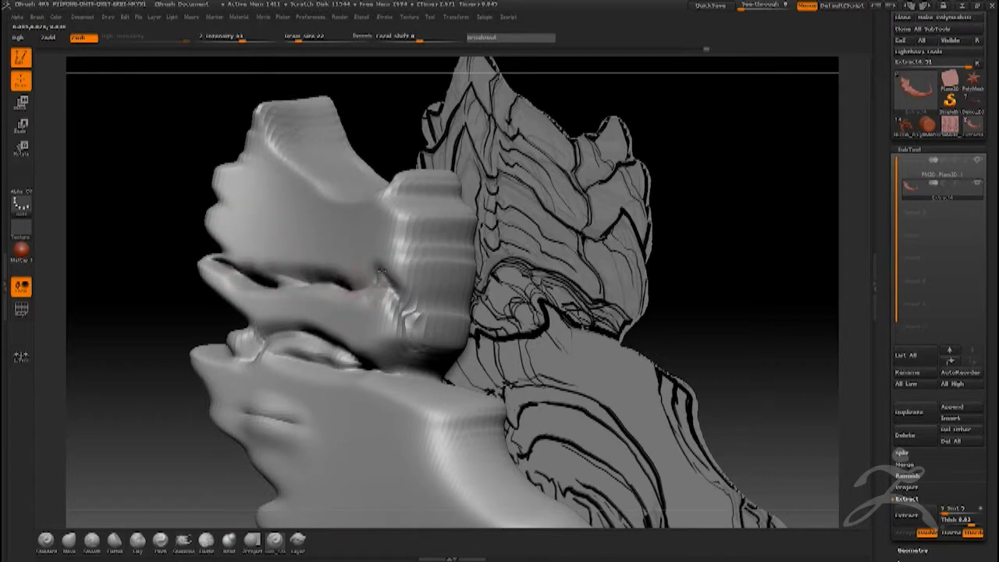
mouse_move(400, 342)
mouse_down()
mouse_move(359, 310)
mouse_move(250, 300)
mouse_move(297, 254)
mouse_up()
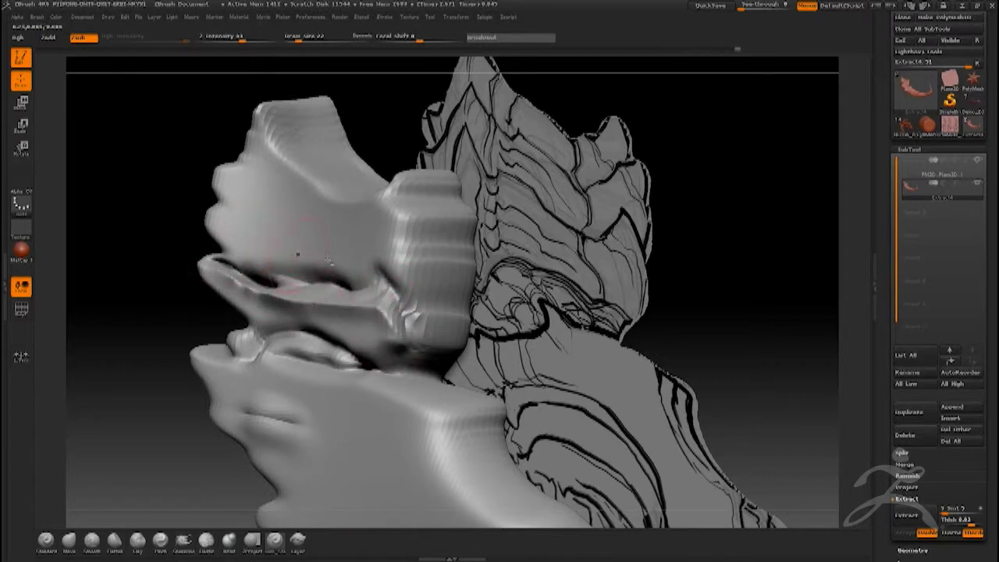
mouse_move(421, 269)
mouse_down()
mouse_move(382, 217)
mouse_move(355, 235)
mouse_move(201, 202)
mouse_move(367, 234)
mouse_up()
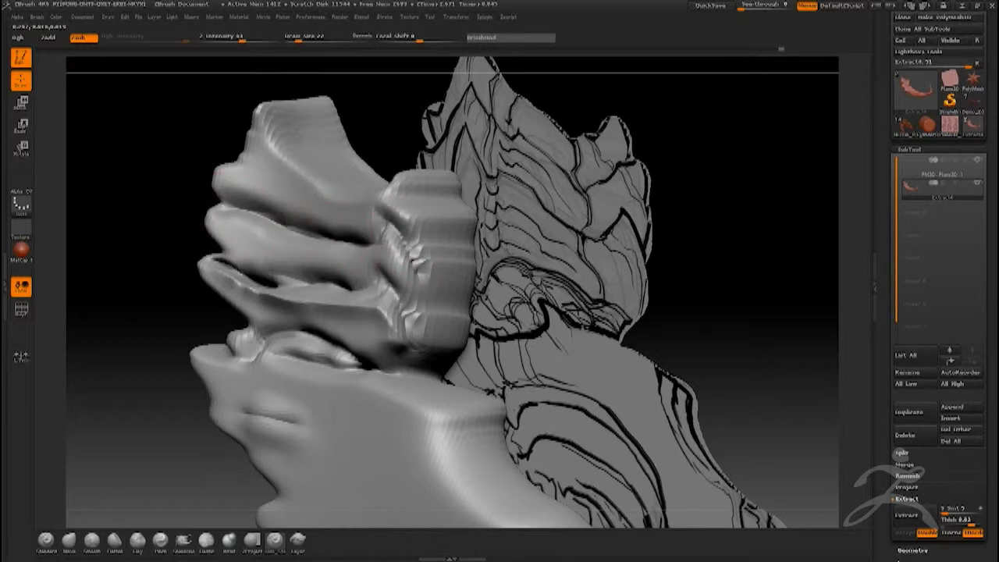
mouse_move(421, 259)
mouse_down()
mouse_move(471, 250)
mouse_move(433, 281)
mouse_move(390, 261)
mouse_up()
drag(444, 331, 358, 284)
Step: Continue the grooves around the upper arm's other sides and smooth the rough spots between them
mouse_move(148, 292)
mouse_down()
mouse_move(214, 295)
mouse_move(173, 293)
mouse_up()
shift+drag(224, 259, 185, 254)
mouse_move(167, 303)
alt+mouse_down()
mouse_move(156, 292)
mouse_move(258, 277)
mouse_move(148, 275)
alt+mouse_up()
mouse_move(265, 221)
mouse_down()
mouse_move(234, 238)
mouse_move(139, 242)
mouse_up()
drag(300, 300, 180, 310)
mouse_move(203, 344)
alt+mouse_down()
mouse_move(182, 312)
mouse_move(183, 337)
mouse_move(209, 351)
alt+mouse_up()
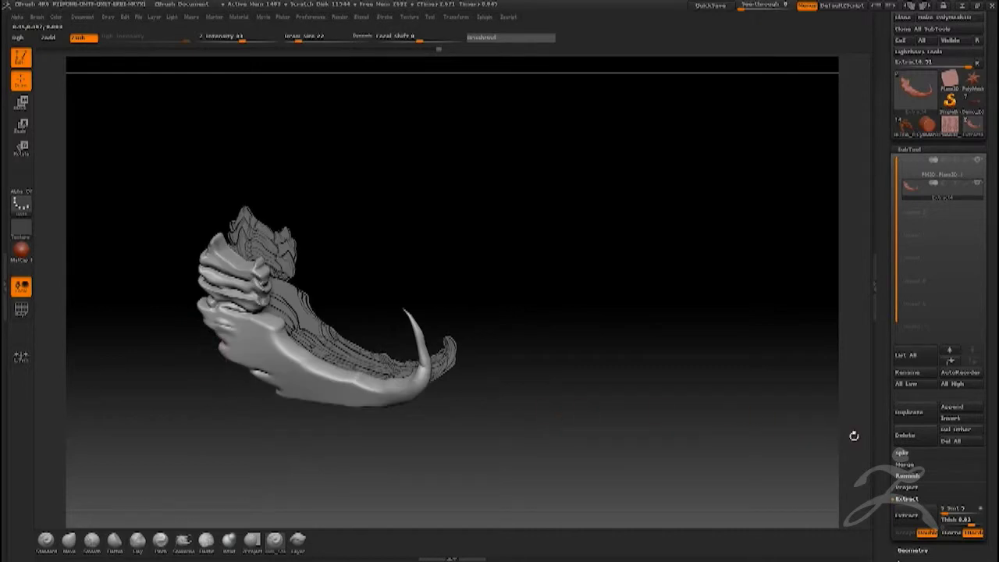
Step: Enlarge the draw size, switch to the Inflat brush and thicken the blade's body and the bend below its tip
right_click(321, 348)
drag(314, 353, 348, 353)
click(228, 541)
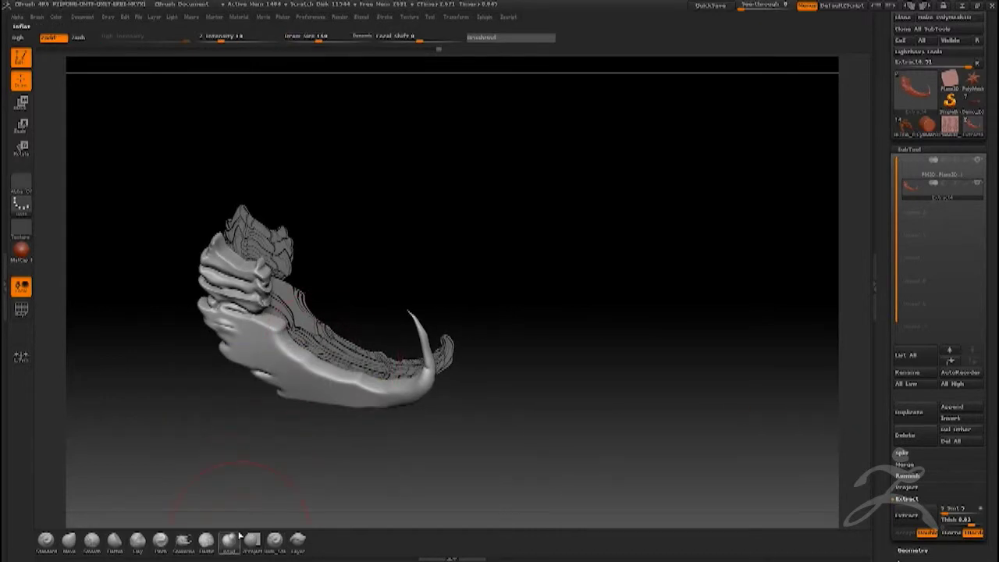
right_drag(247, 364, 279, 384)
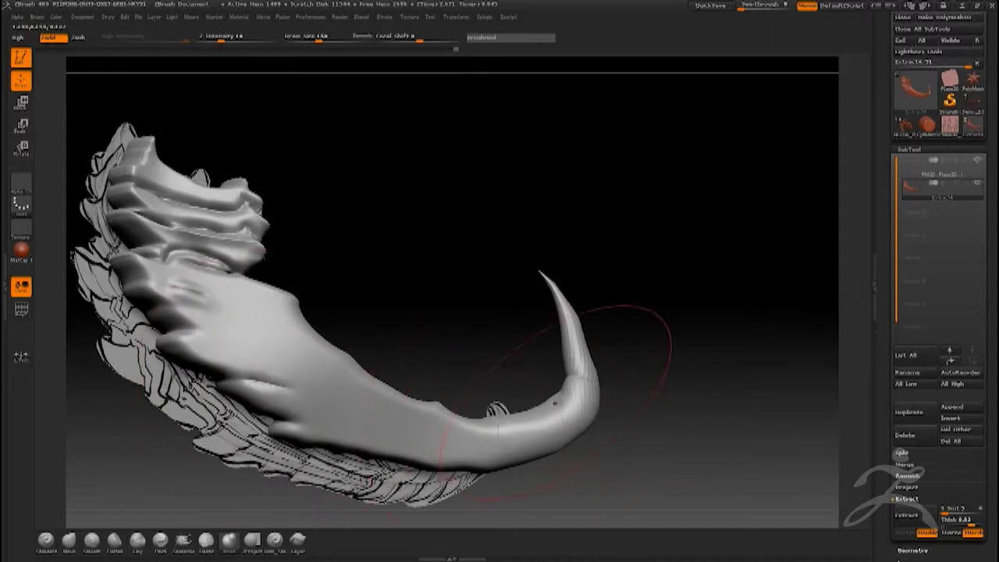
click(415, 430)
right_drag(239, 346, 258, 319)
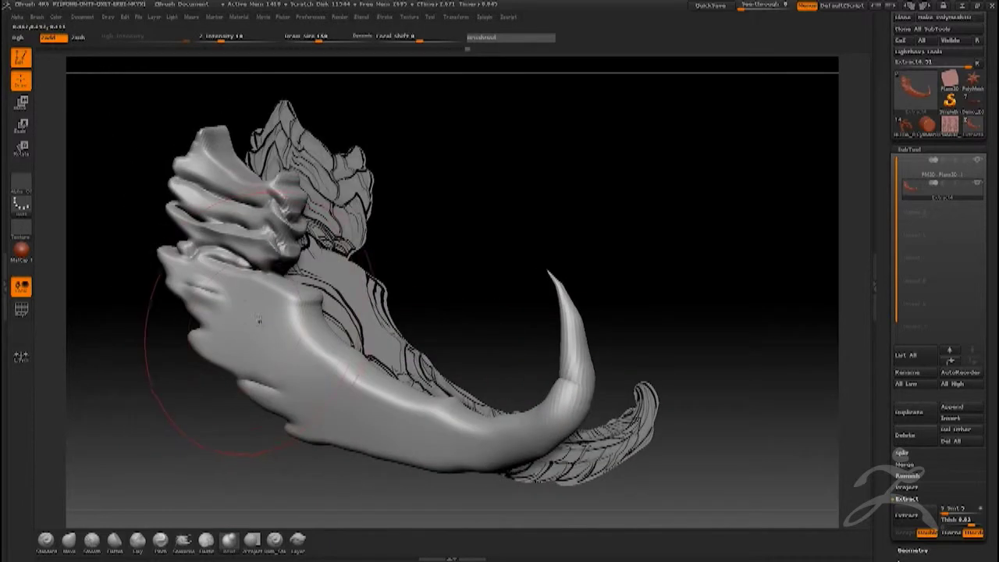
alt+right_drag(287, 382, 197, 332)
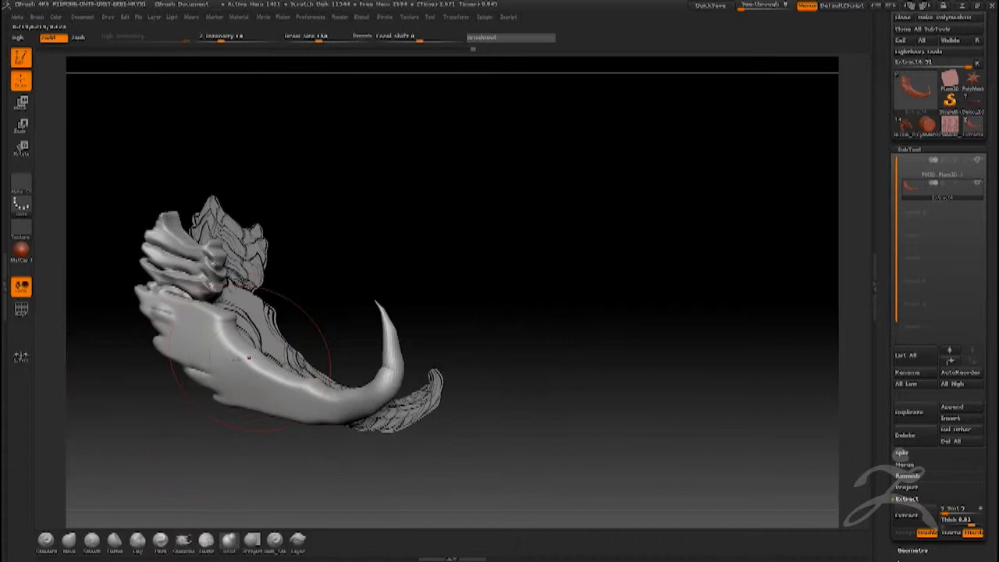
Step: Try remeshing the blade arm with DynaMesh at resolution 96 and inspect the new topology with the polyframe displayed
right_drag(251, 364, 216, 357)
drag(885, 412, 886, 341)
click(908, 322)
scroll(888, 331, up, 3)
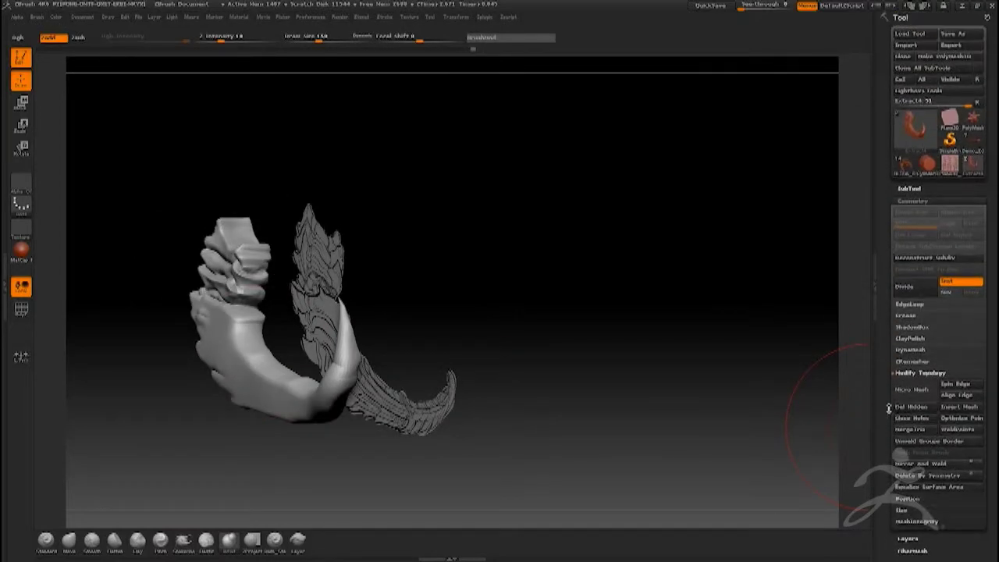
click(908, 350)
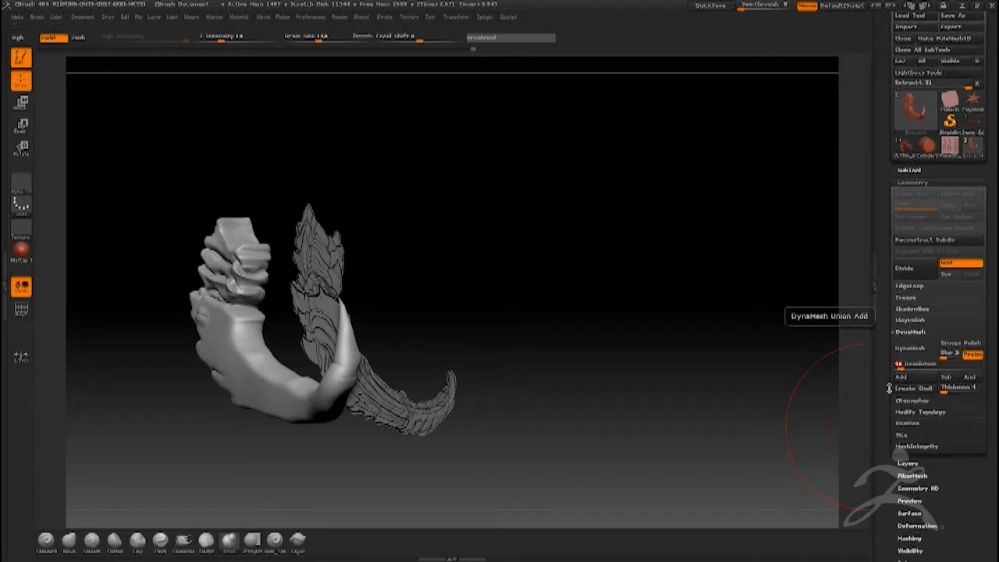
click(906, 353)
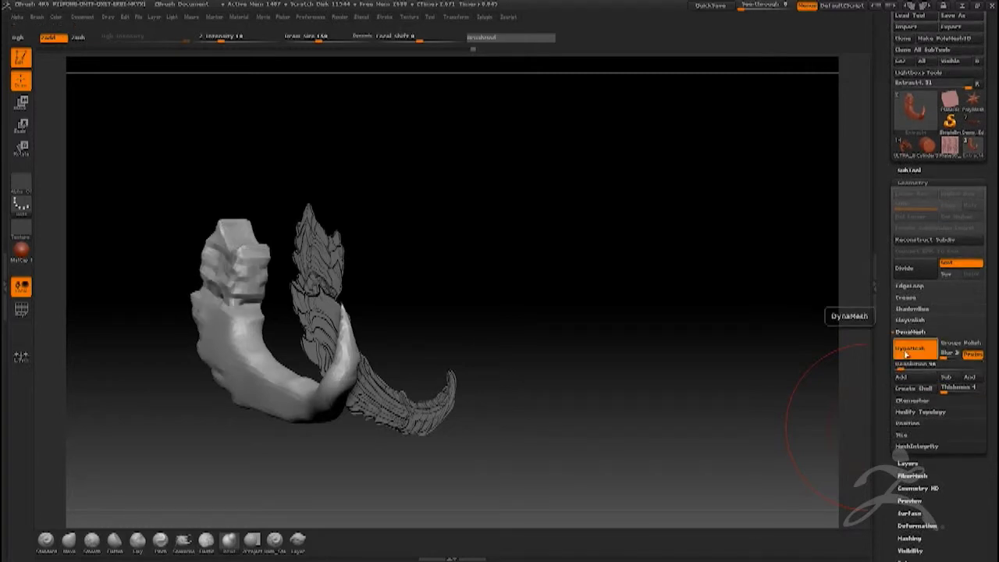
click(21, 309)
drag(161, 396, 188, 351)
drag(484, 396, 249, 328)
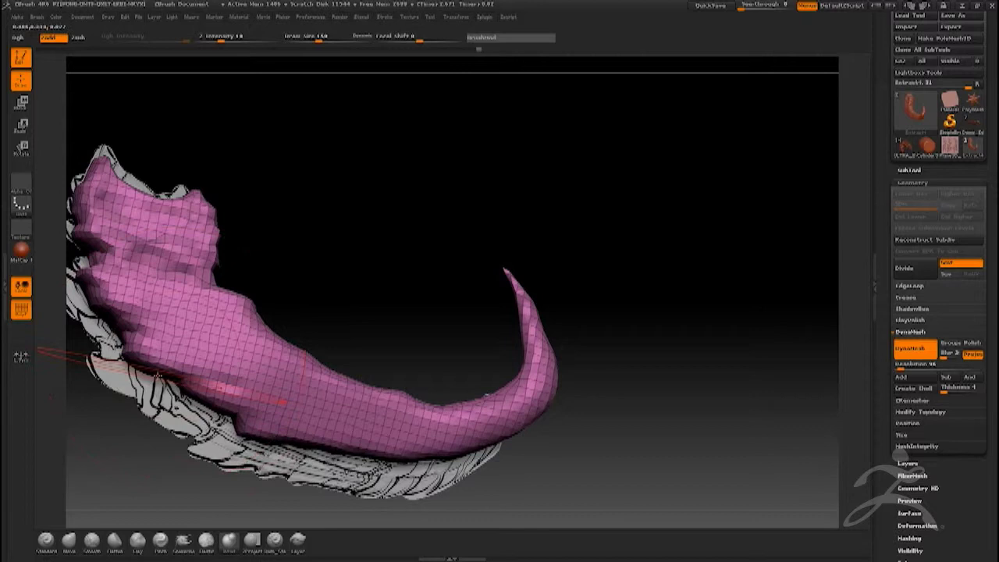
Step: Undo the coarse remesh and apply DynaMesh to the blade arm at resolution 192
key(ctrl+d)
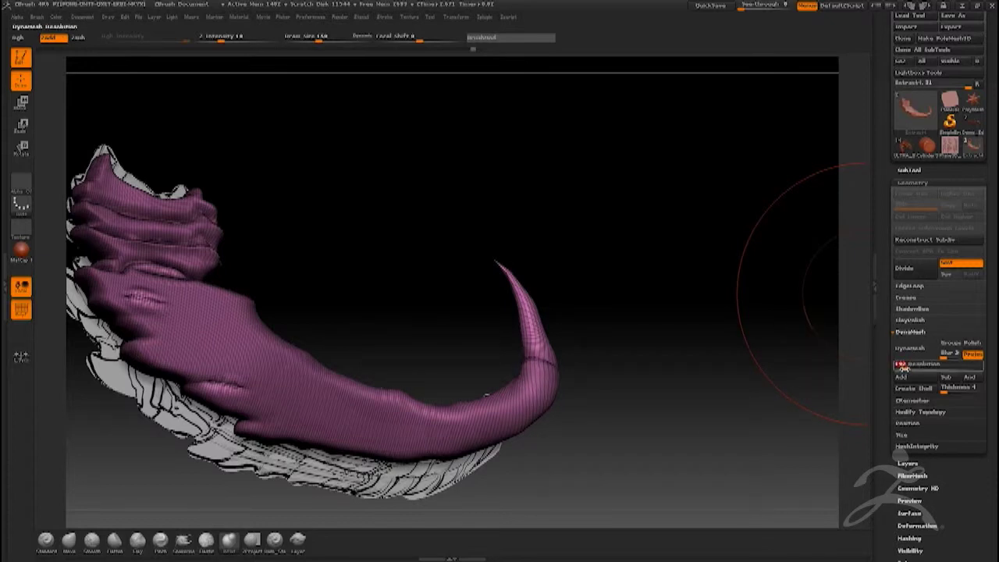
click(908, 352)
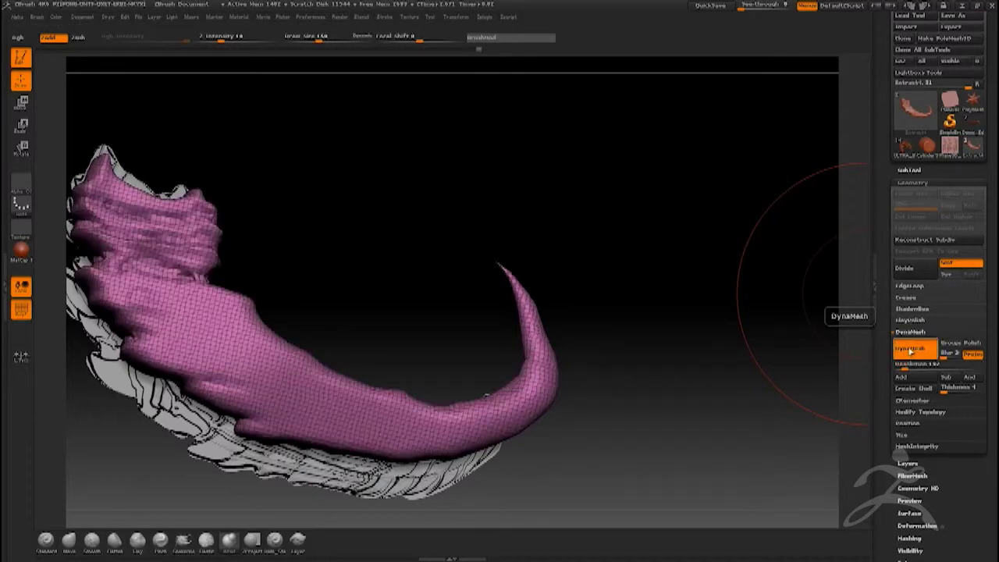
right_drag(232, 398, 152, 381)
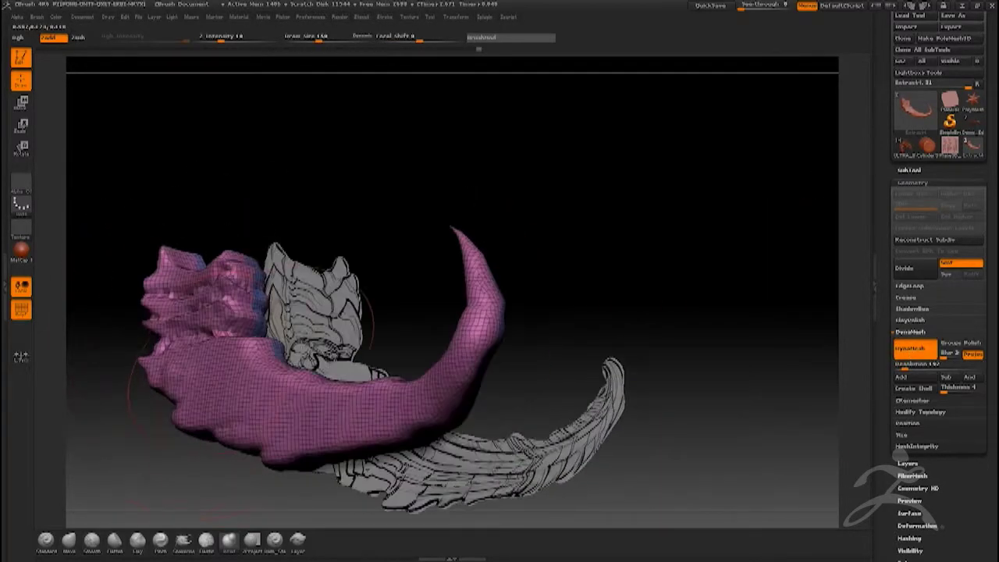
Step: Select the painted reference plane's subtool, divide its geometry once and hide the polyframe
click(902, 171)
click(904, 183)
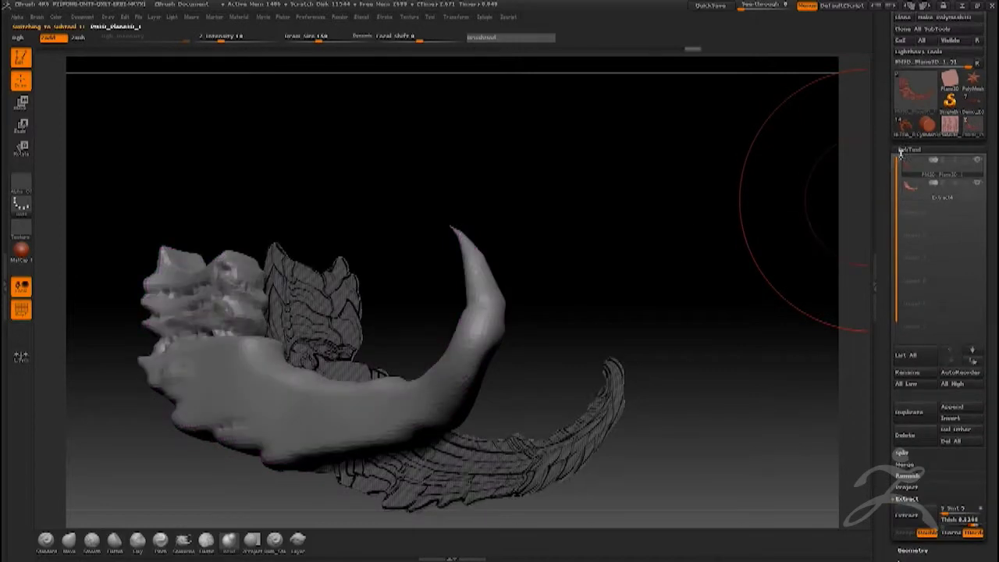
click(903, 151)
click(903, 162)
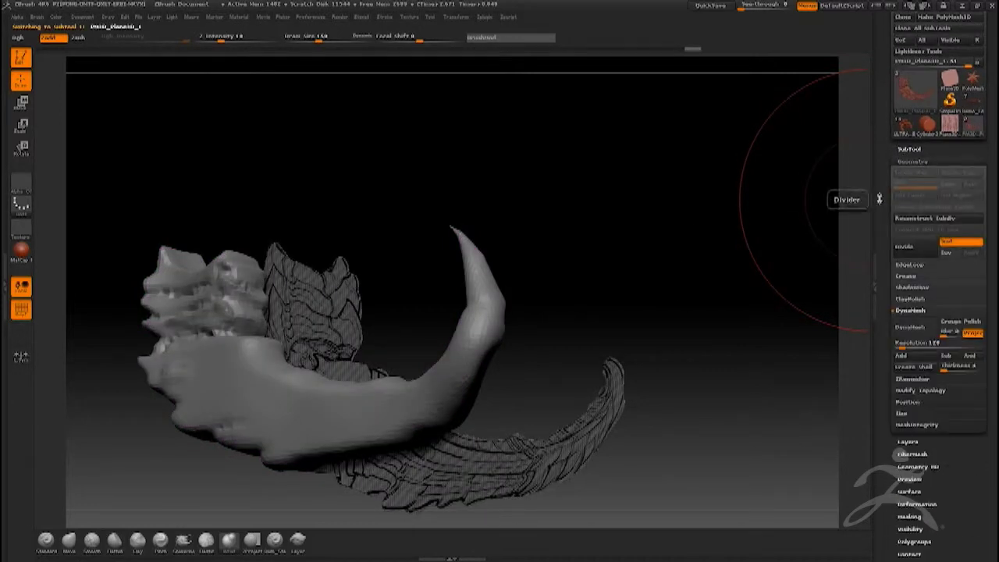
click(903, 247)
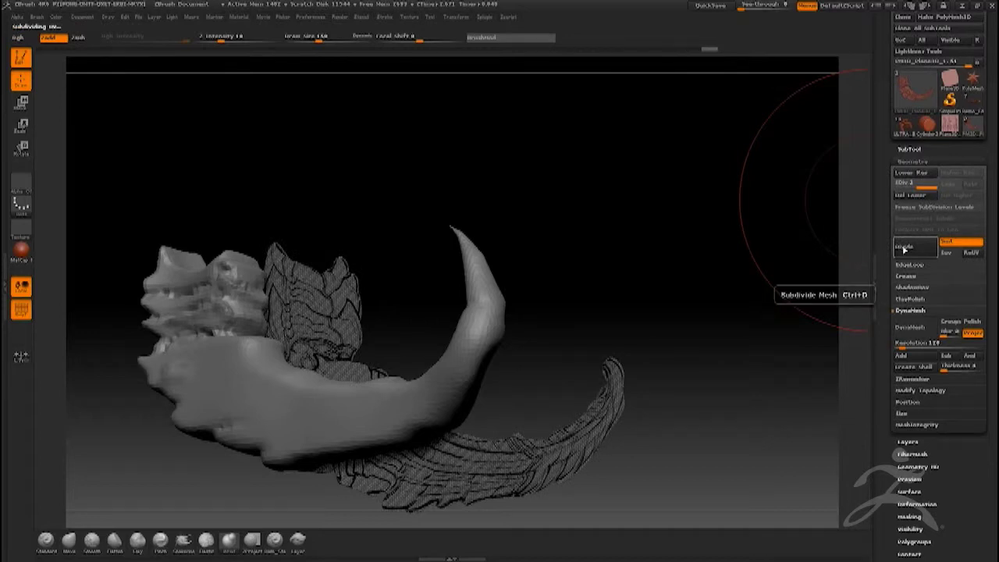
click(22, 310)
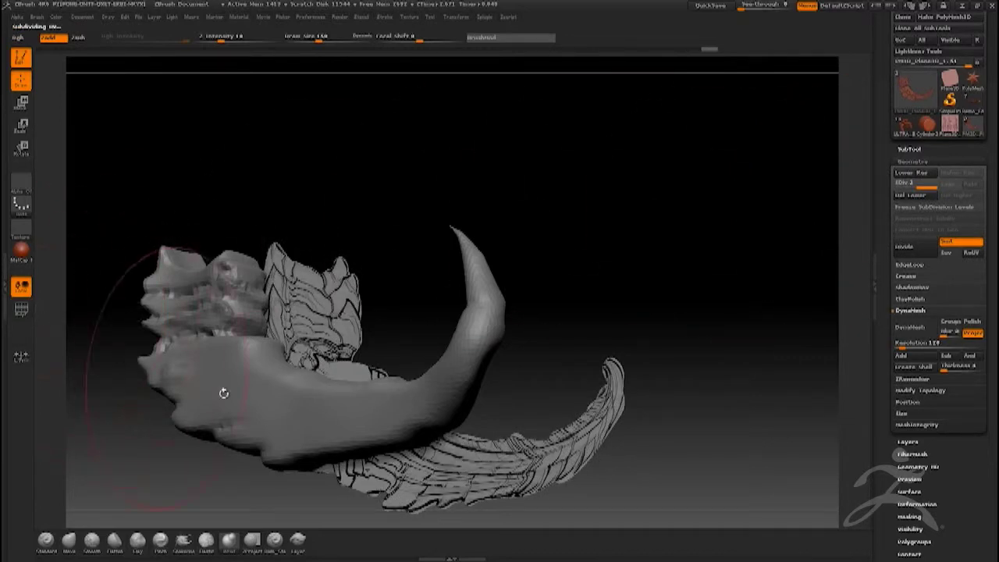
Step: Select the extracted blade-arm subtool and divide its geometry to smooth the remeshed surface
drag(884, 142, 885, 167)
click(903, 175)
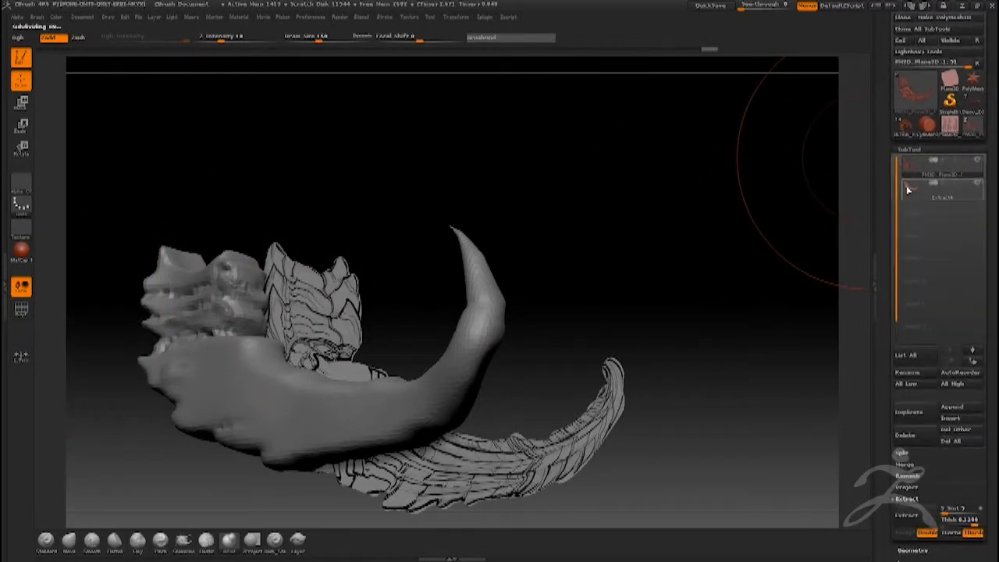
click(910, 190)
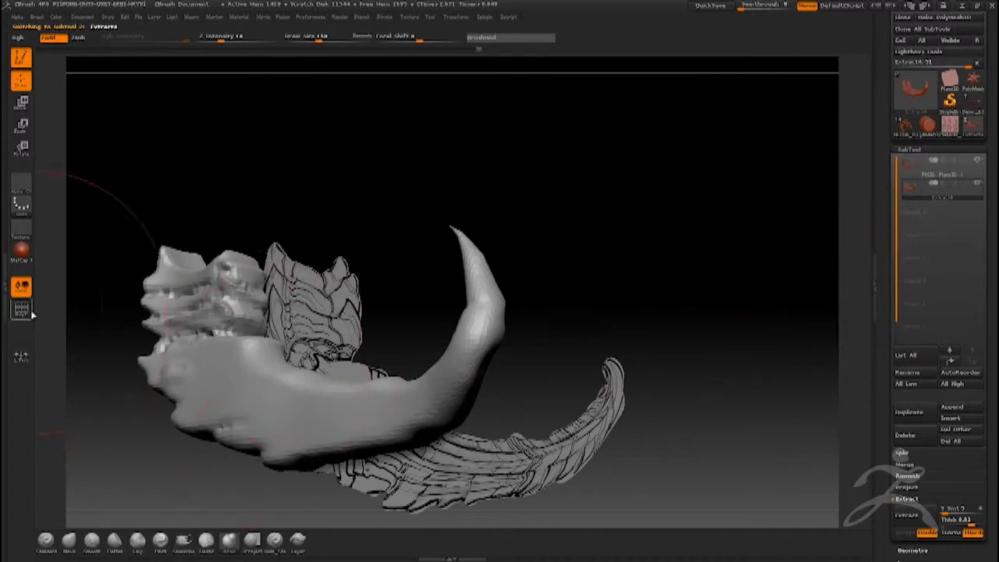
mouse_move(279, 412)
right_down()
mouse_move(272, 417)
mouse_move(96, 333)
mouse_move(253, 375)
mouse_move(293, 399)
right_up()
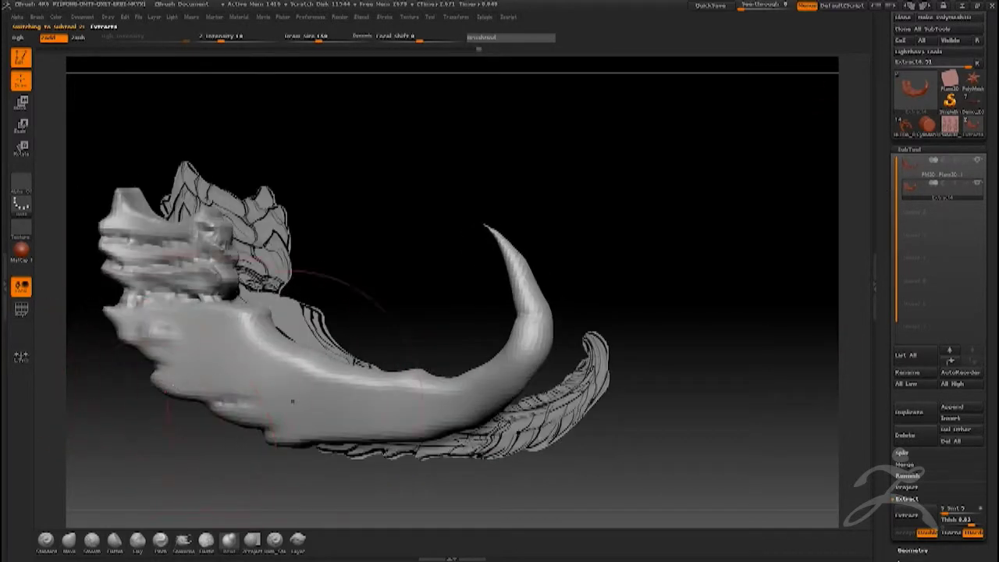
drag(889, 455, 888, 311)
click(907, 407)
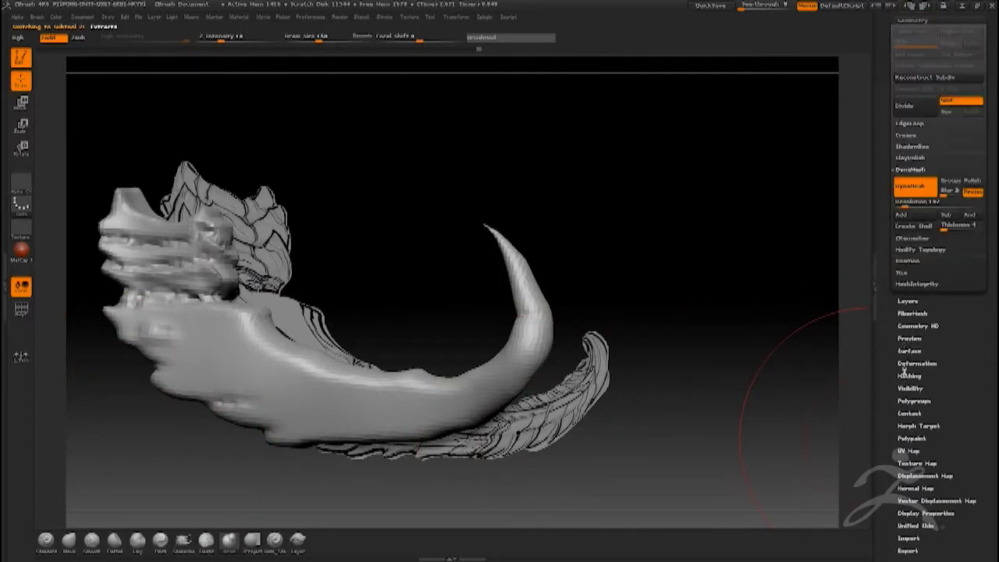
click(904, 107)
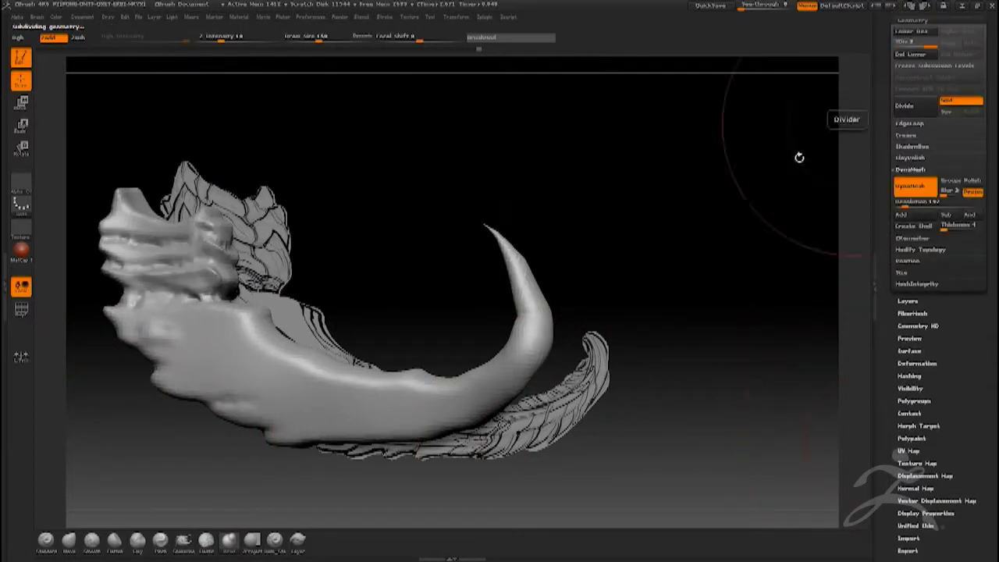
click(21, 310)
click(21, 310)
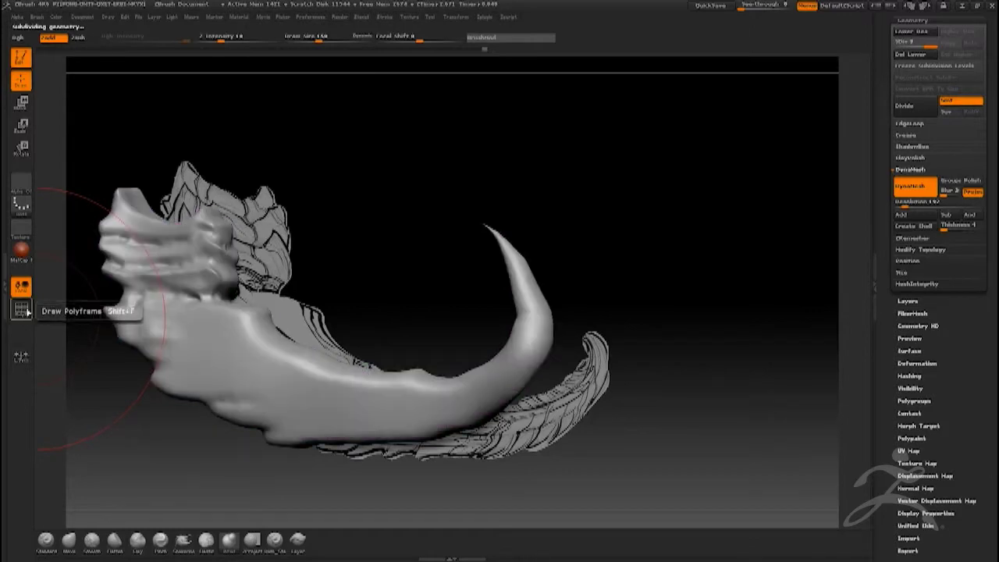
Step: Reduce the draw size to 28 and inflate the folds where the upper arm meets the blade
mouse_move(209, 350)
right_down()
mouse_move(180, 346)
mouse_move(203, 366)
right_up()
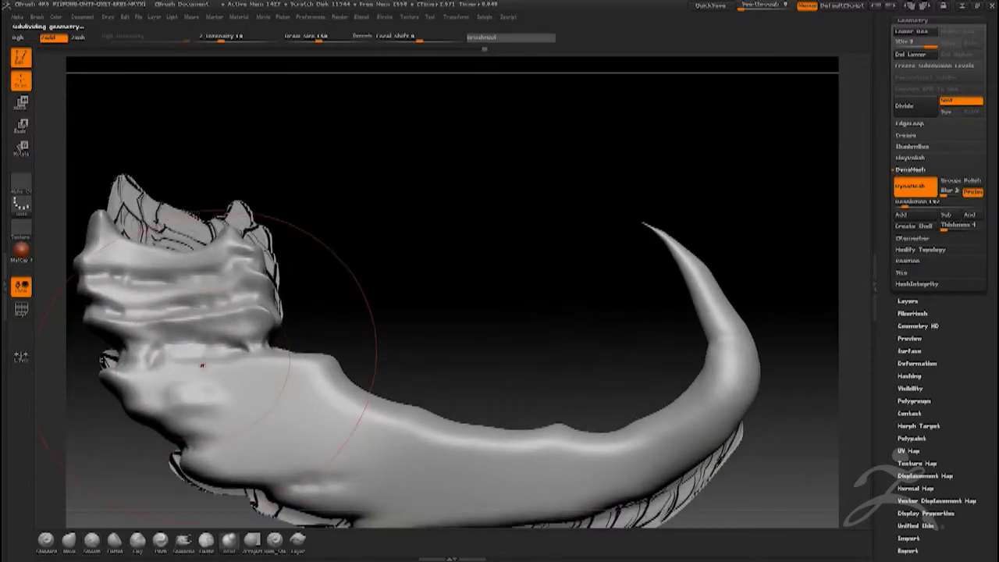
key(space)
drag(202, 368, 184, 369)
right_drag(184, 369, 197, 373)
drag(197, 373, 224, 441)
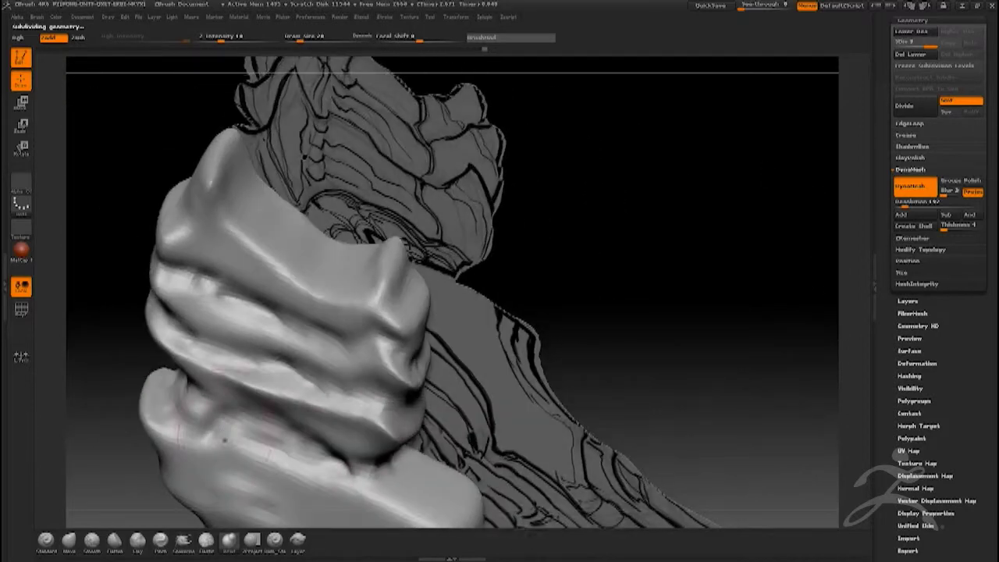
alt+right_drag(224, 441, 217, 404)
Step: Switch back to the Dam_Standard brush and recut the grooves between the upper arm's ridges around its front and back
click(275, 540)
mouse_move(363, 439)
mouse_down()
mouse_move(304, 425)
mouse_move(176, 354)
mouse_up()
mouse_move(369, 365)
mouse_down()
mouse_move(209, 312)
mouse_move(170, 285)
mouse_up()
drag(170, 247, 400, 328)
drag(593, 257, 349, 281)
mouse_move(242, 289)
mouse_down()
mouse_move(342, 310)
mouse_move(641, 277)
mouse_up()
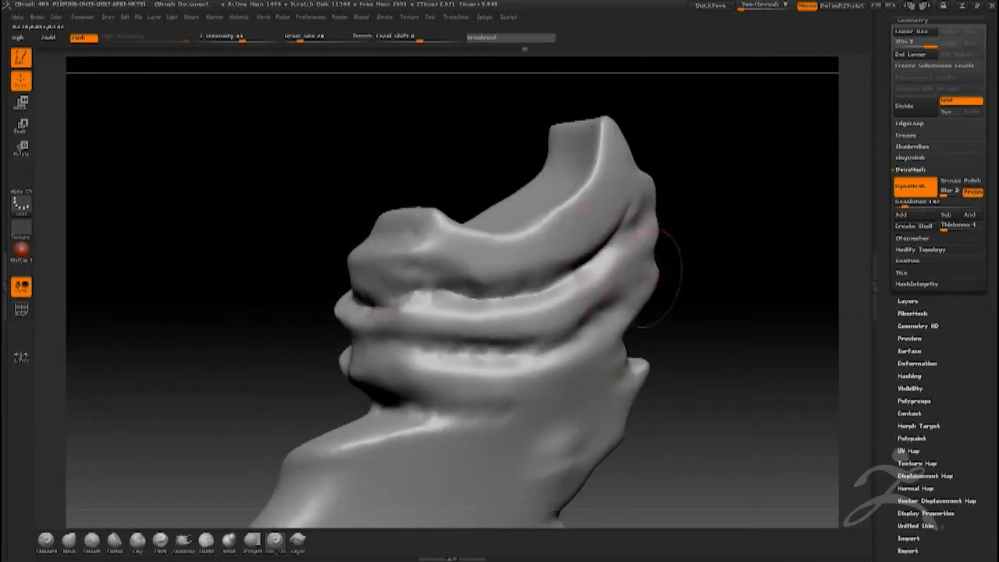
Step: Deepen the creases between the upper arm's ridges on its opposite side
drag(726, 289, 608, 292)
drag(679, 254, 605, 336)
mouse_move(562, 289)
alt+mouse_down()
mouse_move(346, 334)
mouse_move(257, 318)
alt+mouse_up()
mouse_move(430, 299)
mouse_down()
mouse_move(478, 301)
mouse_move(531, 330)
mouse_up()
drag(428, 255, 499, 301)
drag(477, 259, 429, 256)
mouse_move(351, 261)
mouse_down()
mouse_move(476, 259)
mouse_move(393, 257)
mouse_move(304, 288)
mouse_up()
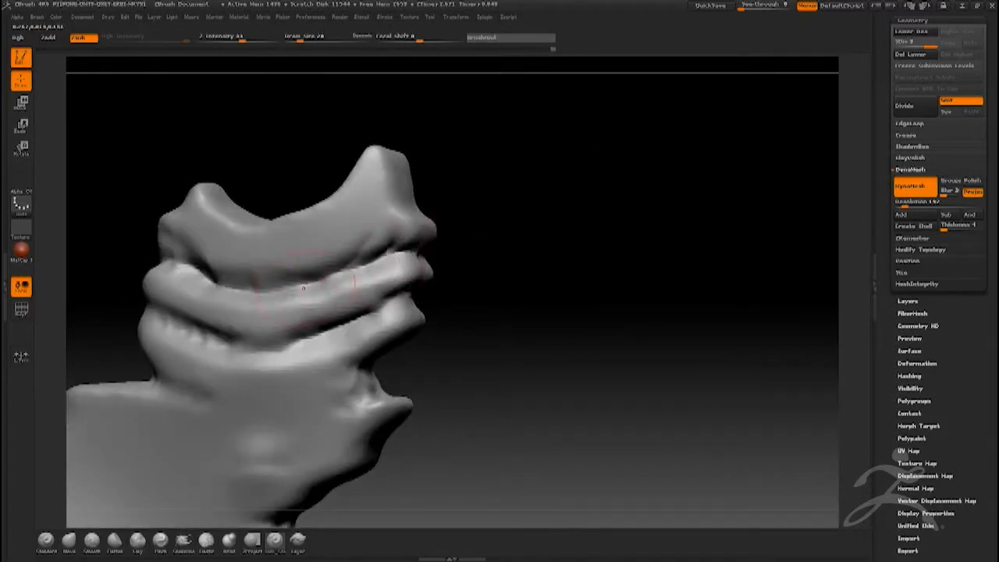
Step: Carve a groove beneath the lowest upper-arm ridge and further grooves leading into the spikes on the blade's outer edge
mouse_move(357, 383)
mouse_down()
mouse_move(303, 399)
mouse_move(173, 392)
mouse_up()
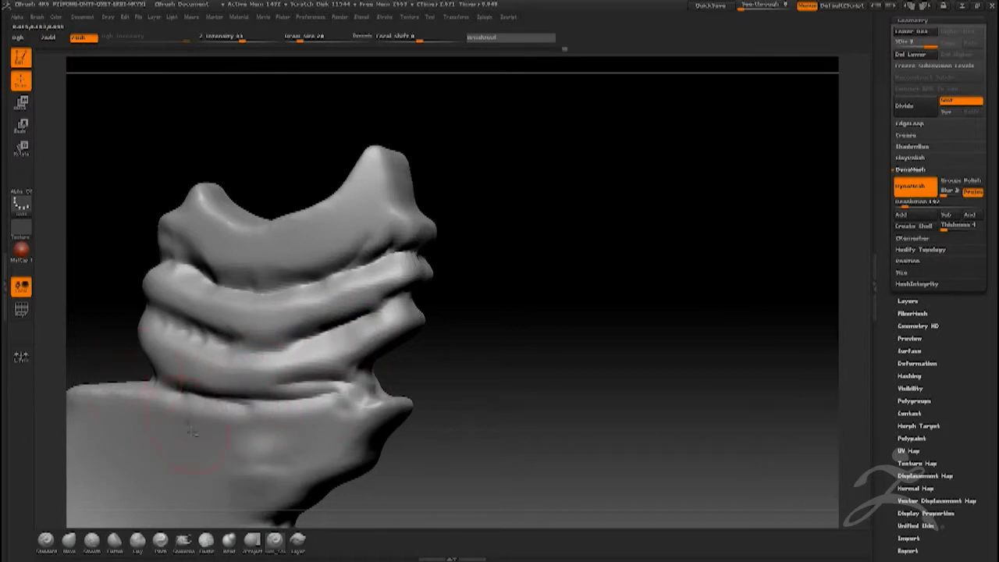
alt+right_drag(194, 434, 297, 408)
mouse_move(378, 381)
mouse_down()
mouse_move(326, 390)
mouse_move(188, 371)
mouse_up()
drag(308, 447, 207, 439)
drag(235, 473, 117, 461)
alt+right_drag(150, 481, 208, 435)
alt+right_drag(269, 471, 351, 453)
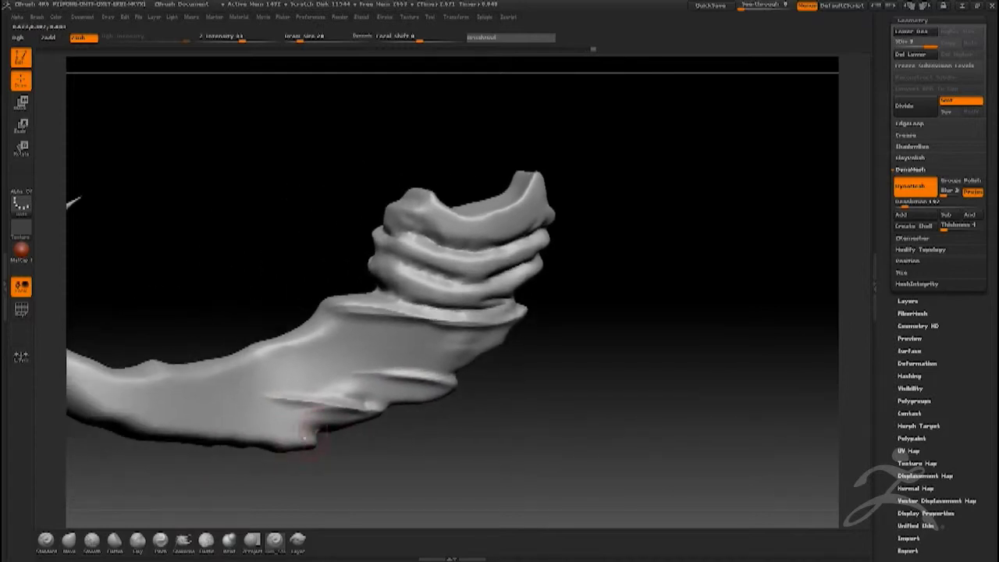
Step: Cut grooves leading into the outer-edge spikes on the blade's other face
drag(297, 451, 237, 412)
right_drag(246, 425, 286, 451)
drag(287, 452, 330, 430)
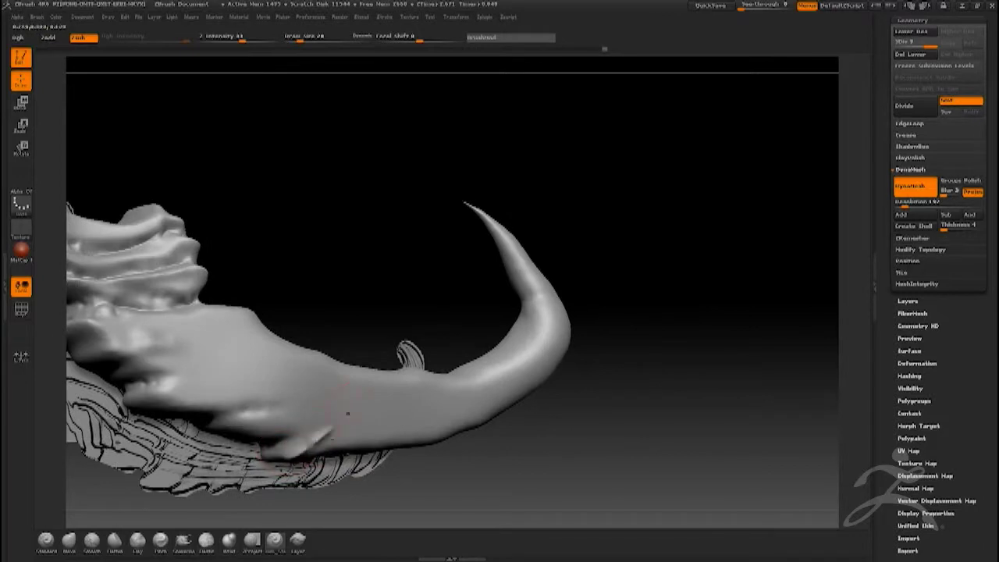
drag(237, 421, 292, 401)
drag(140, 396, 215, 370)
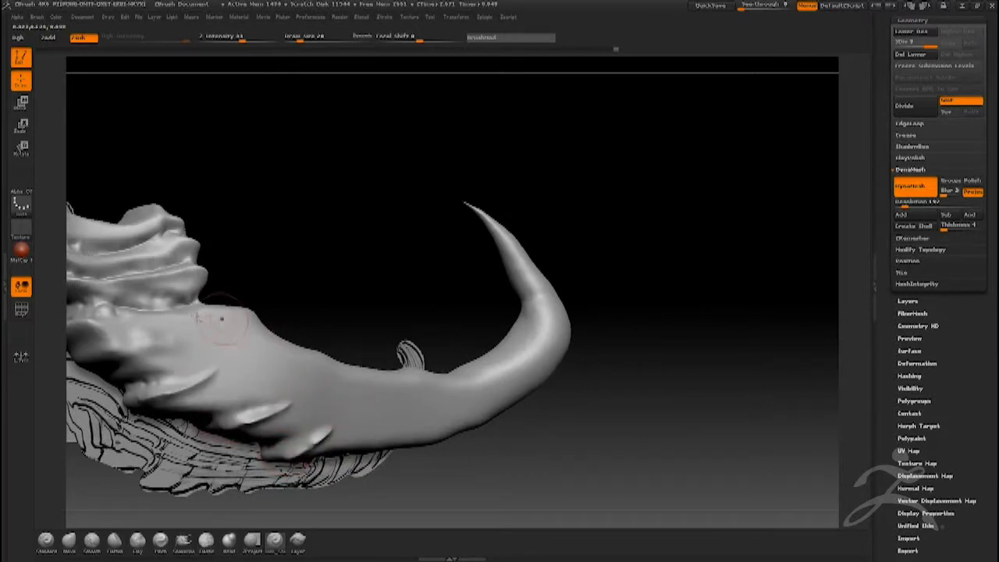
drag(89, 362, 133, 345)
Step: Smooth the newly carved spike grooves on the blade's face
mouse_move(114, 366)
alt+right_down()
mouse_move(208, 419)
mouse_move(200, 402)
alt+right_up()
shift+drag(206, 402, 228, 397)
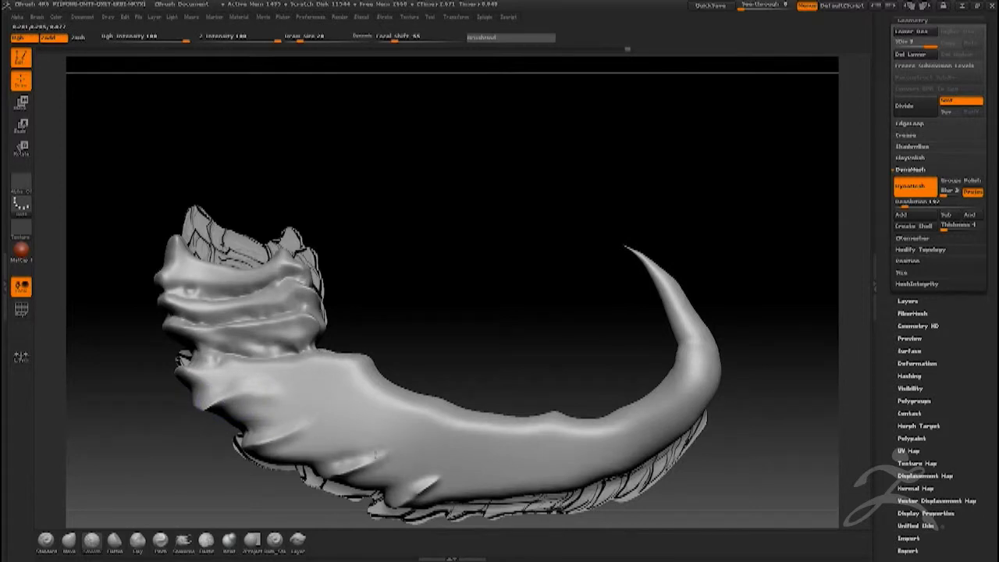
shift+drag(417, 495, 437, 479)
mouse_move(291, 478)
alt+right_down()
mouse_move(247, 427)
mouse_move(240, 384)
mouse_move(221, 407)
mouse_move(245, 385)
mouse_move(210, 360)
mouse_move(195, 436)
alt+right_up()
key(space)
mouse_move(217, 385)
mouse_down()
mouse_move(229, 384)
mouse_move(196, 399)
mouse_up()
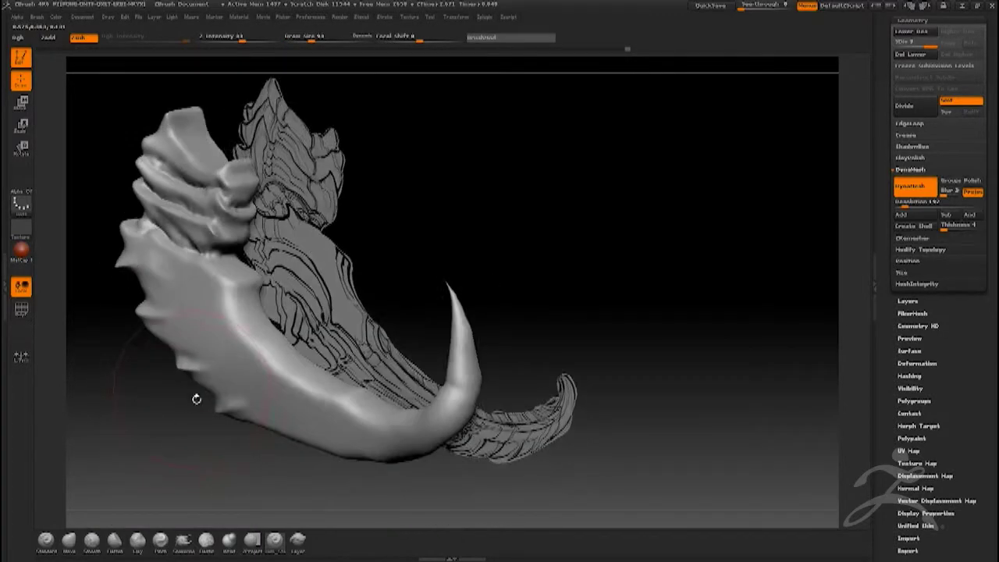
Step: Turn off DynaMesh and retopologize the blade-arm with ZRemesher at a reduced target polygon count
scroll(910, 199, up, 1)
click(909, 207)
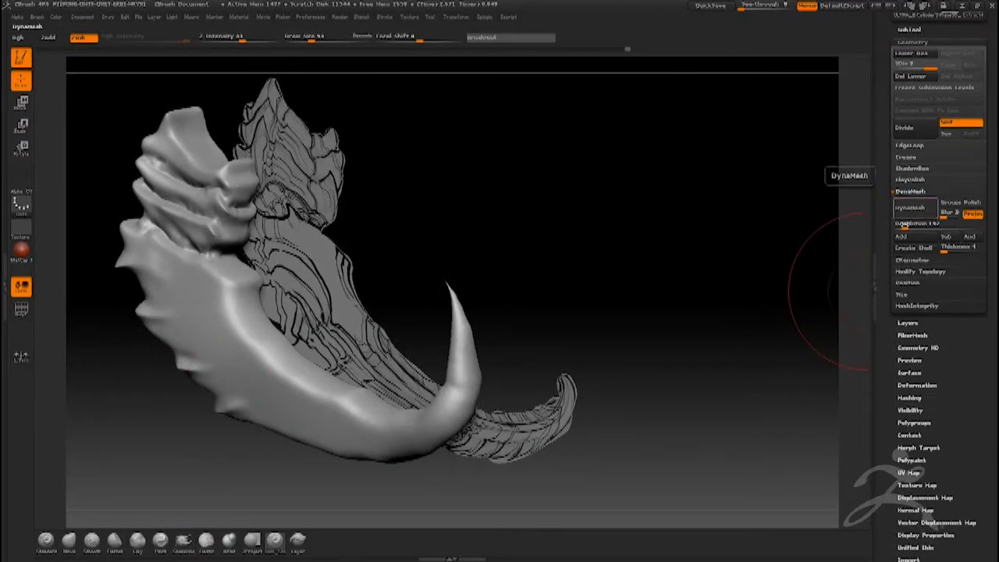
click(907, 261)
scroll(888, 287, up, 4)
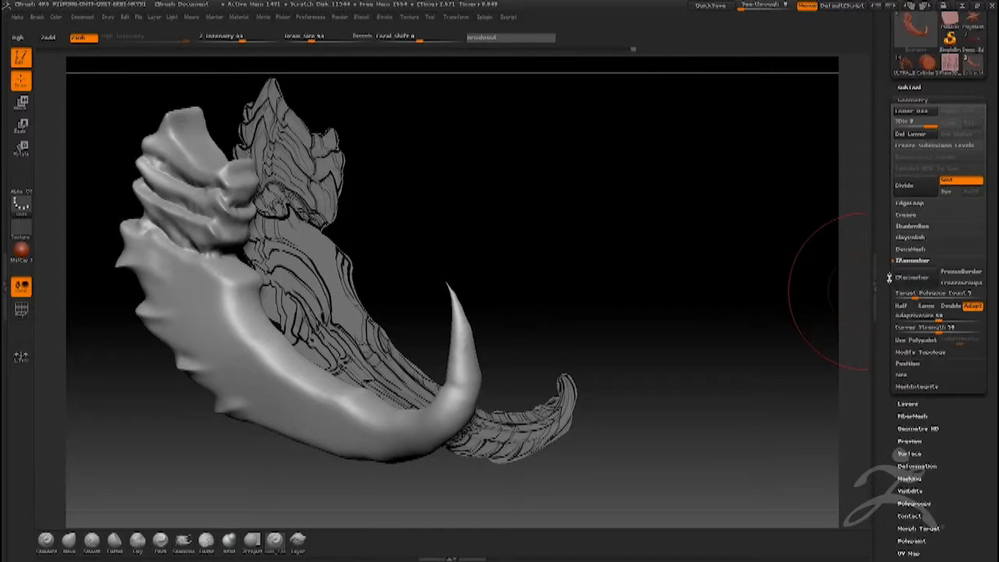
click(21, 309)
click(21, 309)
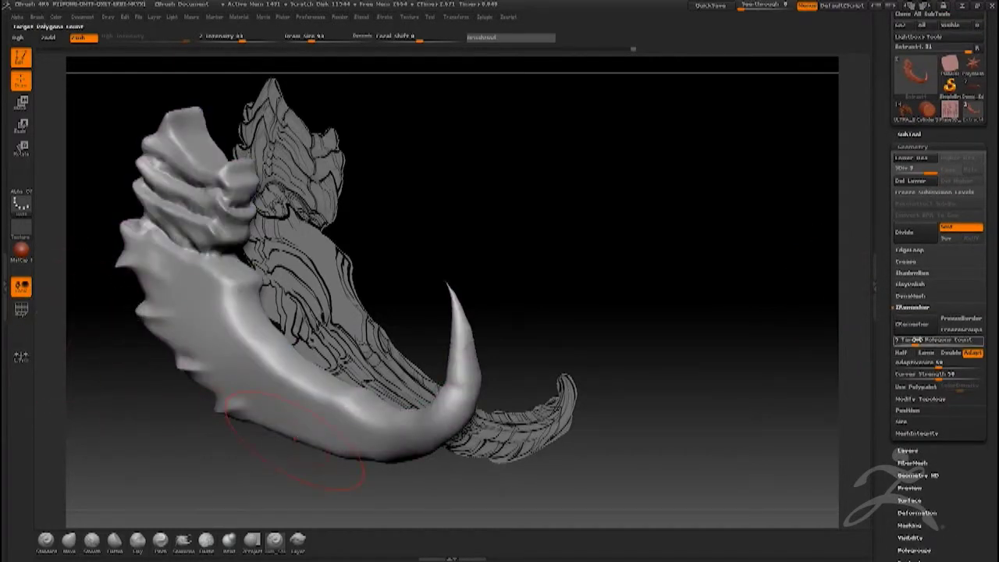
drag(165, 437, 195, 430)
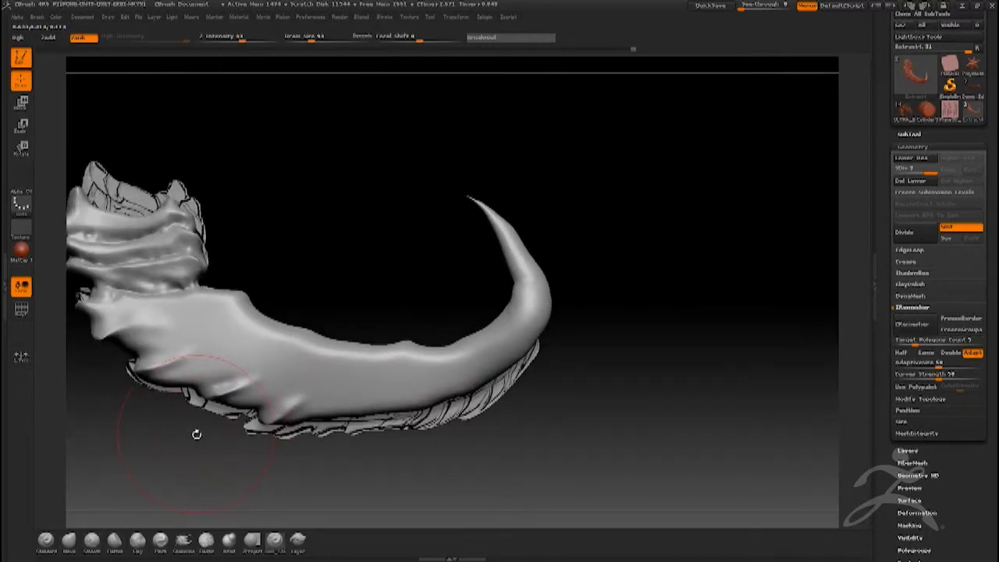
key(space)
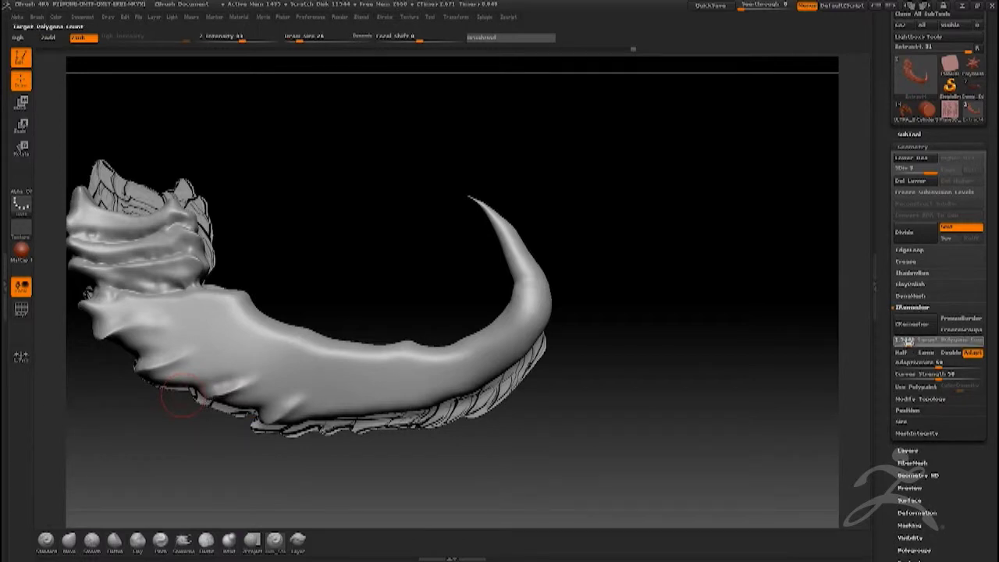
click(905, 326)
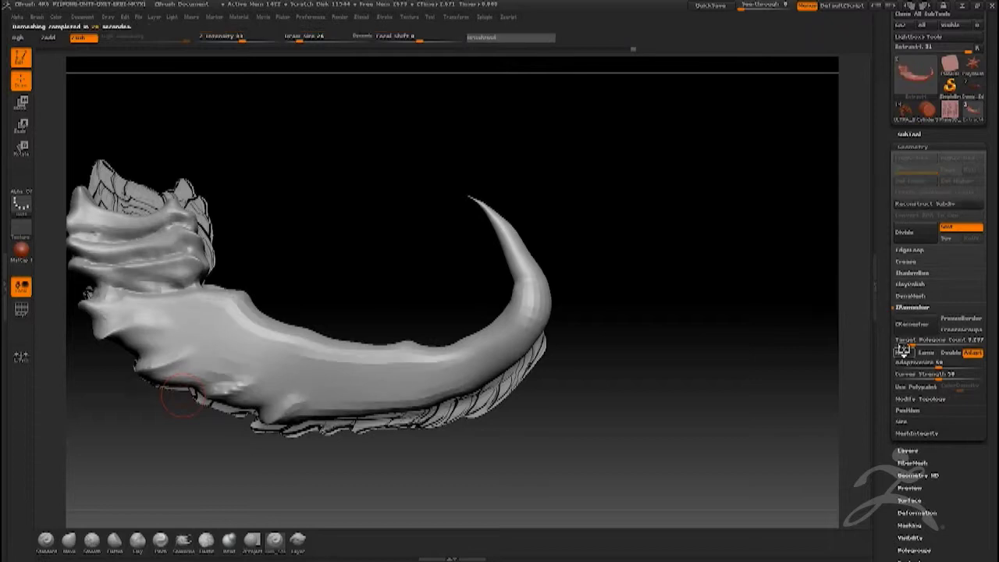
Step: Examine the remeshed blade-arm's edge flow with and without the polyframe
click(21, 310)
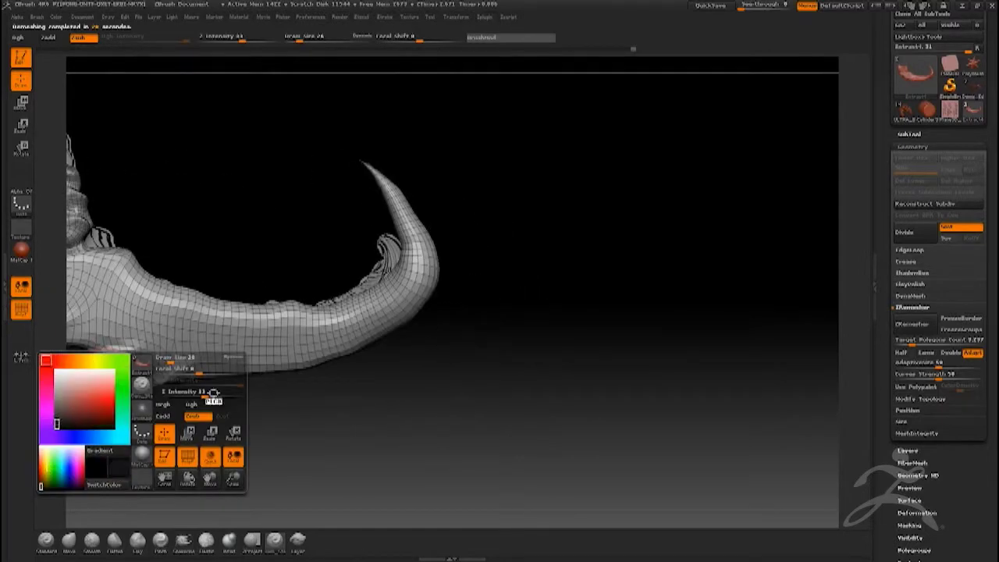
key(space)
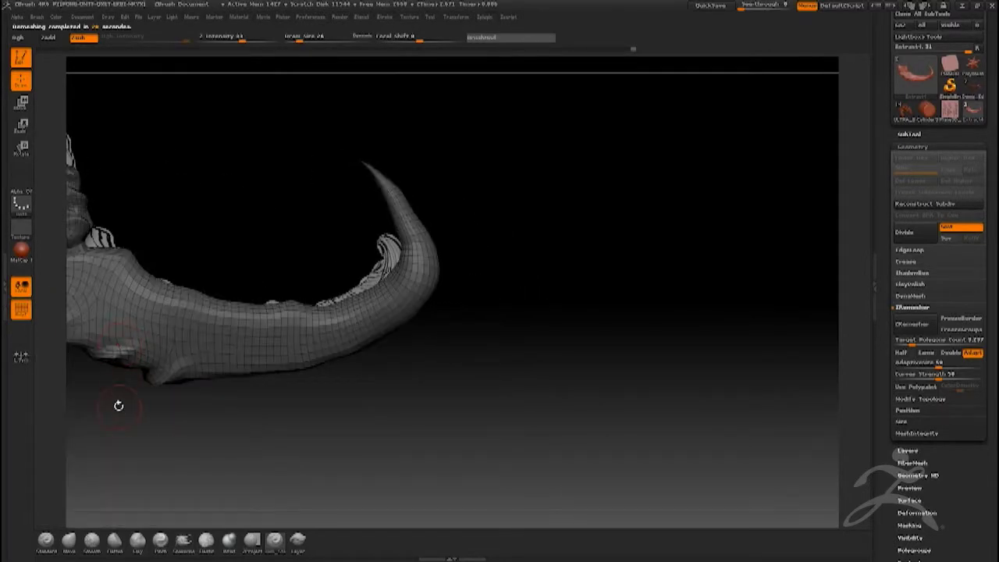
drag(119, 405, 215, 392)
drag(111, 448, 224, 442)
click(22, 310)
drag(161, 399, 143, 384)
click(22, 309)
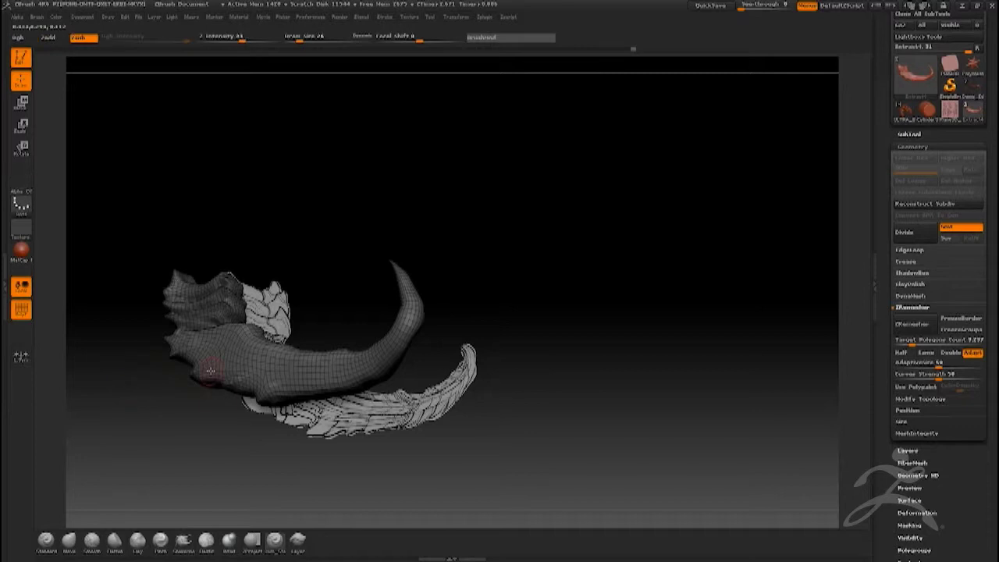
Step: Divide the remeshed blade-arm twice and select the ZRemesherGuides brush
key(ctrl+d)
key(ctrl+d)
drag(192, 401, 200, 437)
key(b)
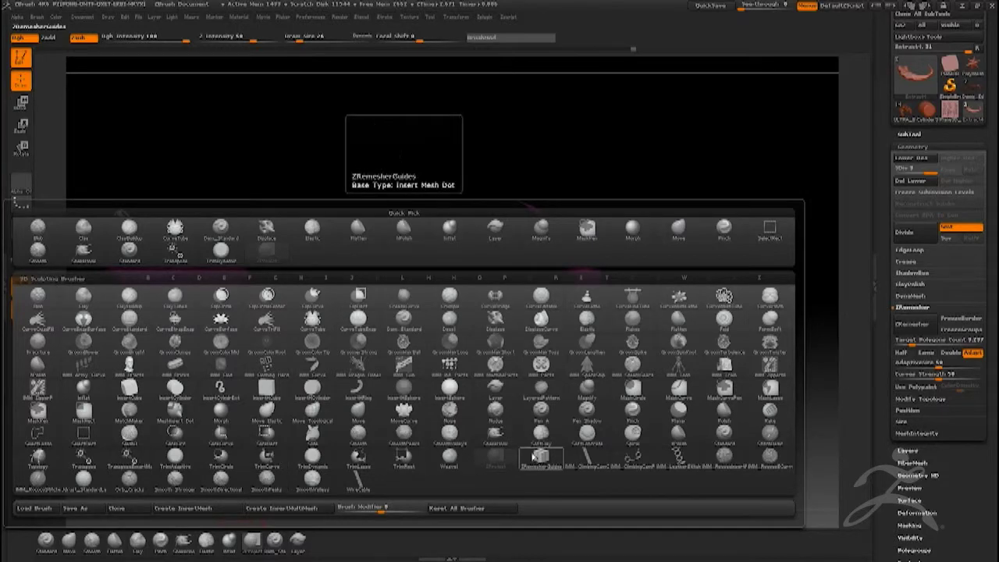
click(539, 460)
key(space)
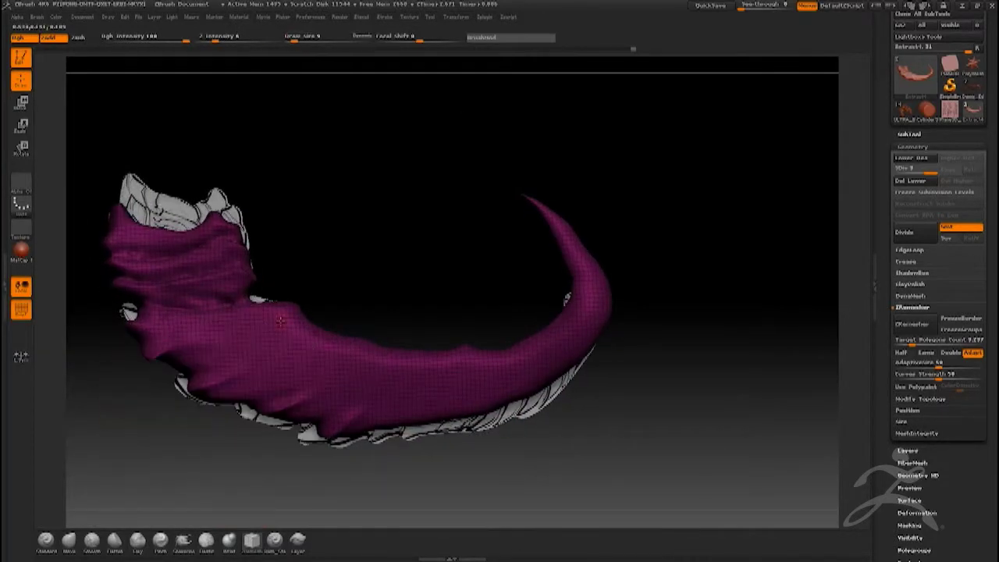
Step: Draw a guide curve along the blade from its base to near the tip, with three branches running to the outer-edge spikes
mouse_move(410, 361)
mouse_down()
mouse_move(408, 369)
mouse_move(434, 372)
mouse_up()
drag(574, 248, 560, 231)
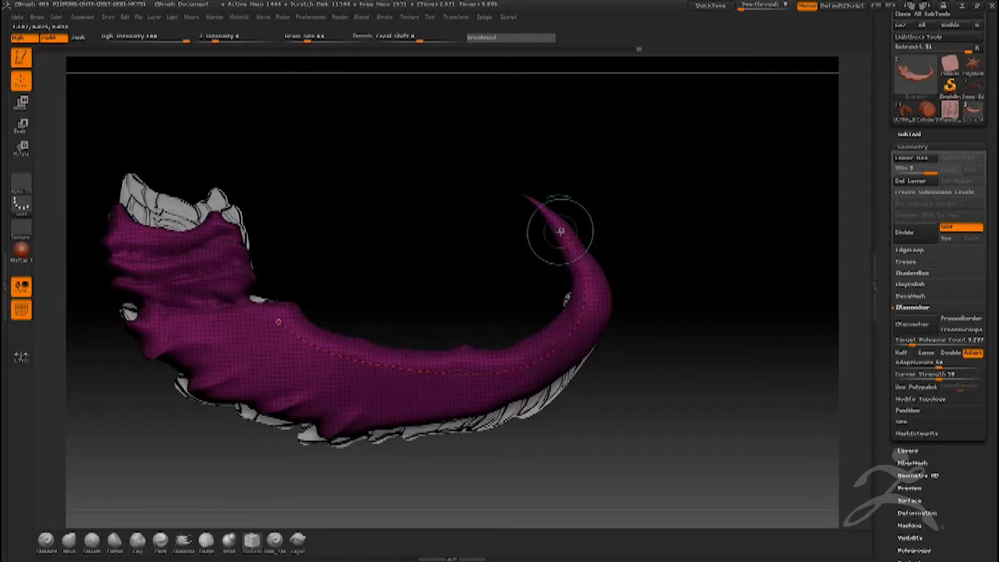
right_drag(349, 368, 355, 368)
drag(391, 365, 352, 432)
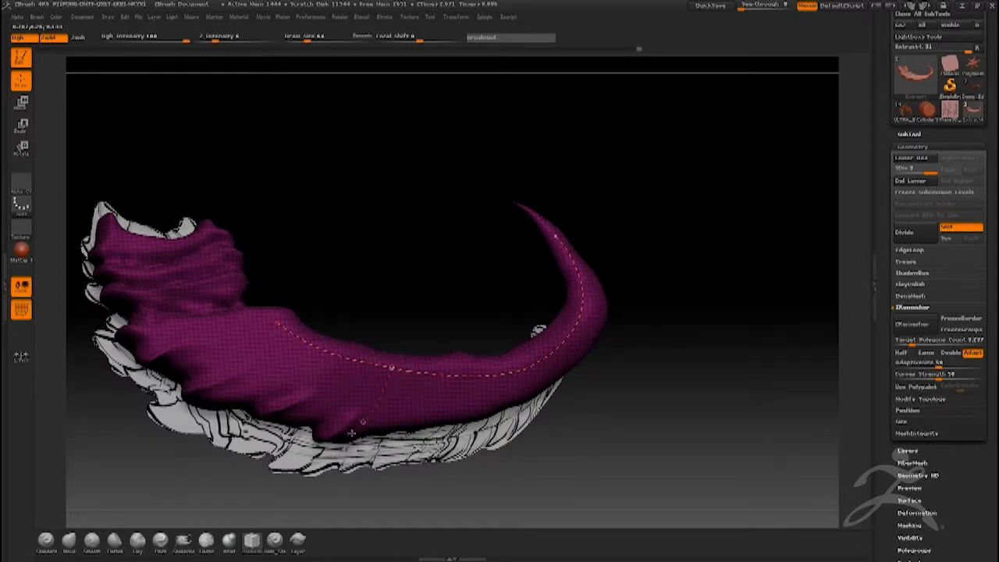
drag(336, 356, 312, 388)
drag(291, 335, 222, 383)
right_drag(239, 354, 216, 390)
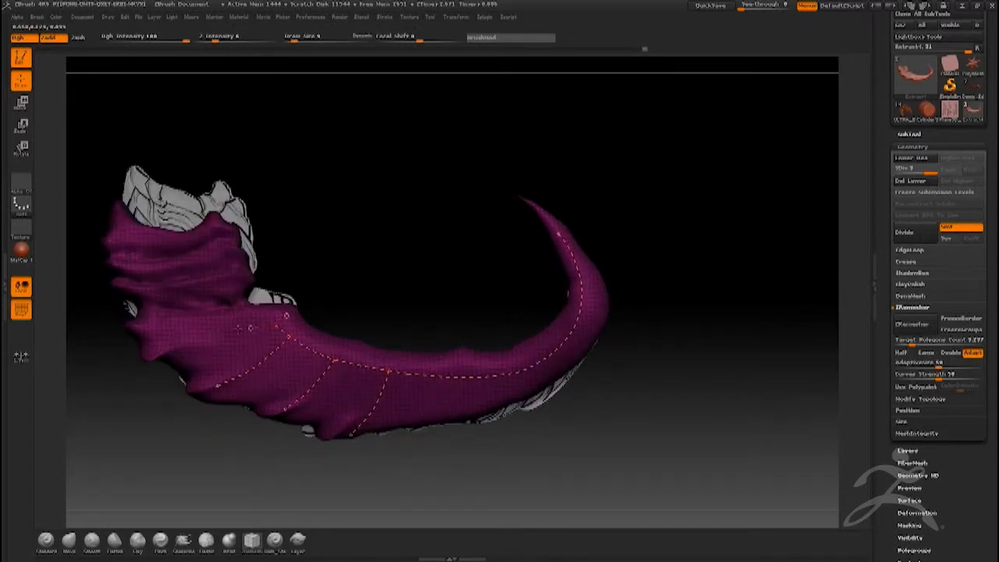
Step: Draw guide curves across the blade's base and around the upper arm's ridges, undoing one misplaced stroke
right_drag(141, 321, 138, 342)
key(ctrl+z)
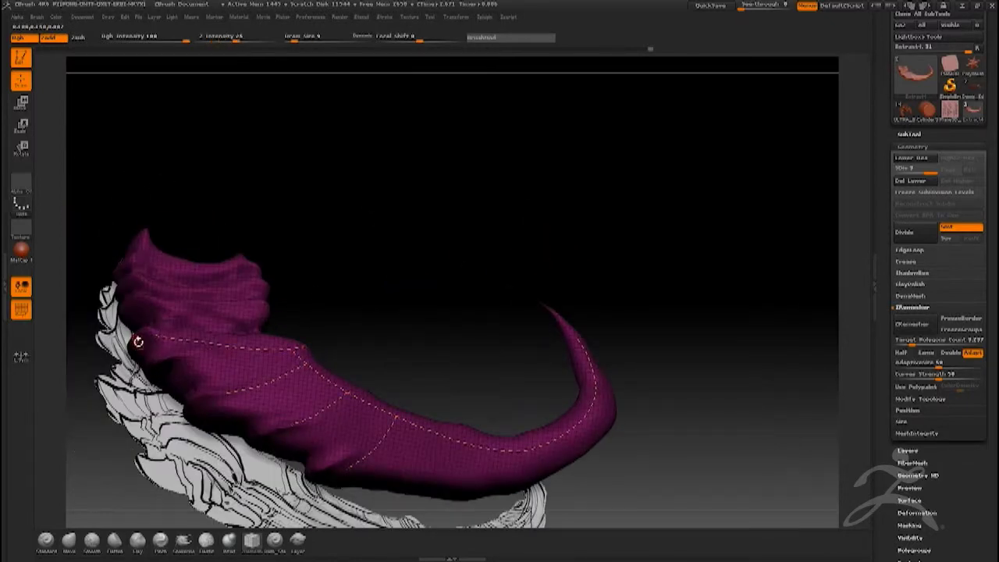
drag(230, 345, 179, 363)
mouse_move(169, 339)
right_down()
mouse_move(167, 375)
mouse_move(188, 450)
right_up()
right_drag(226, 281, 285, 375)
drag(282, 374, 231, 379)
right_drag(282, 367, 246, 345)
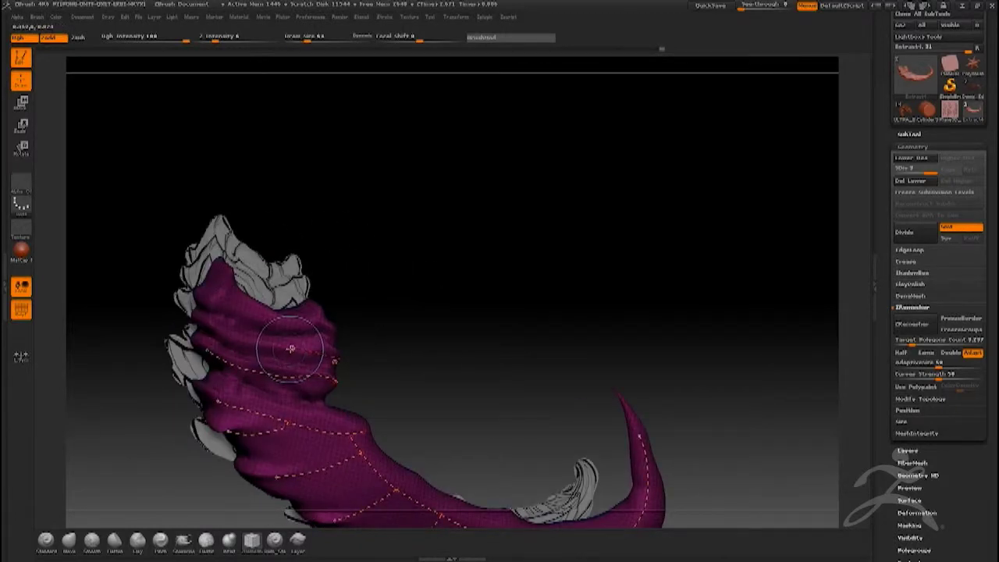
right_drag(246, 345, 347, 328)
right_drag(274, 343, 212, 362)
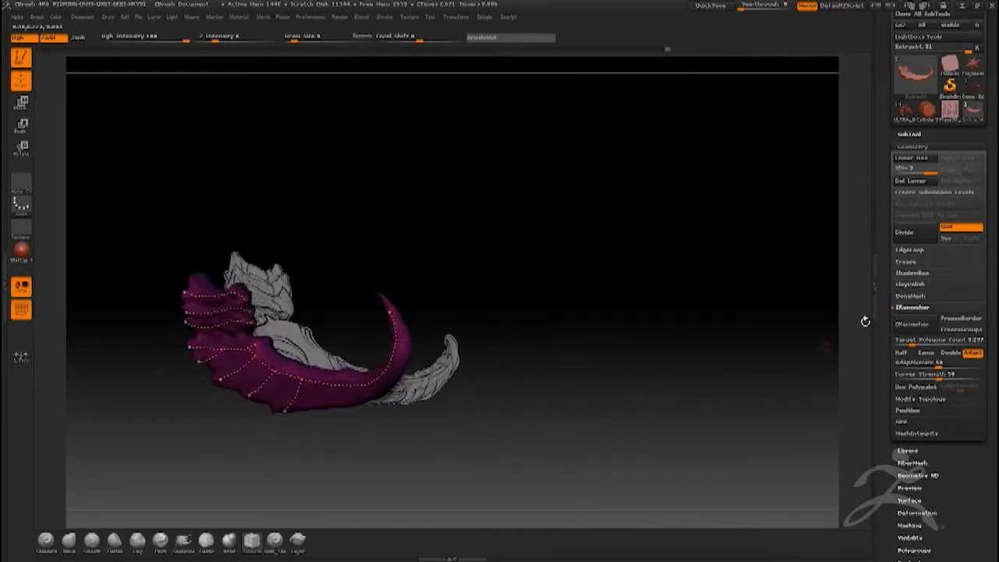
Step: Retopologize the blade-arm with ZRemesher along the guide curves and inspect its new edge flow
click(911, 324)
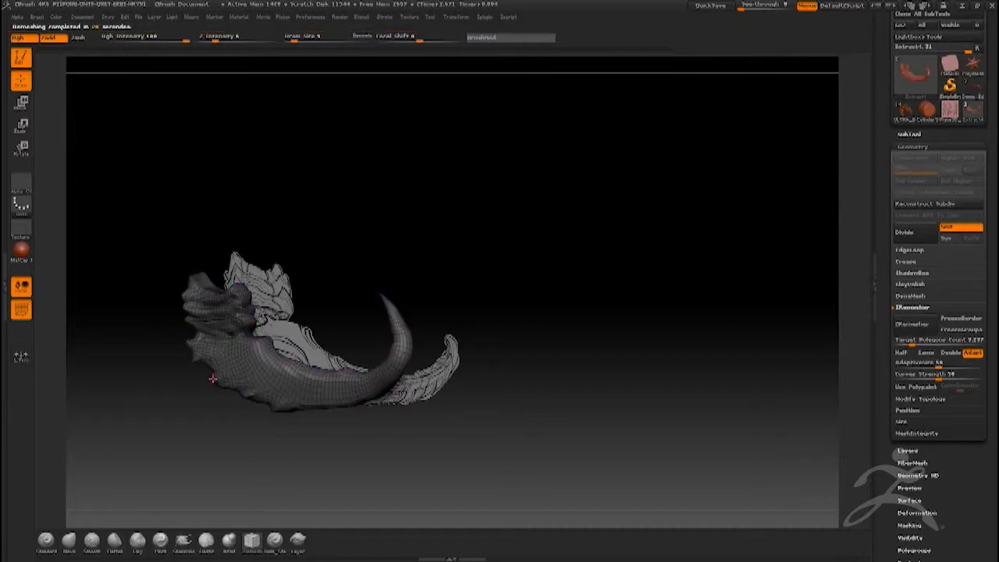
drag(156, 400, 183, 382)
mouse_move(229, 354)
mouse_down()
mouse_move(199, 359)
mouse_move(229, 362)
mouse_up()
key(space)
right_drag(222, 357, 151, 324)
mouse_move(150, 325)
mouse_down()
mouse_move(205, 377)
mouse_move(166, 371)
mouse_up()
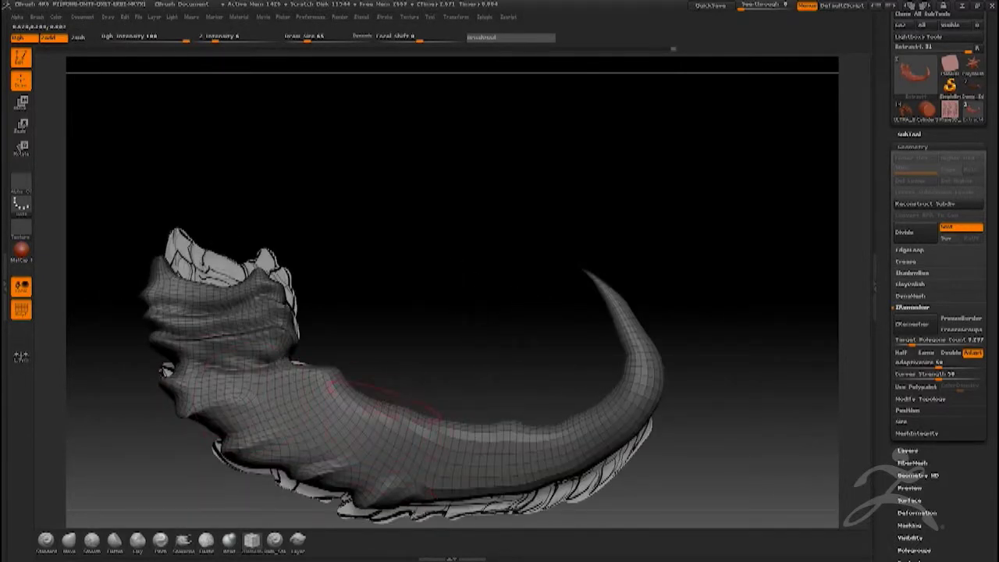
mouse_move(166, 371)
mouse_down()
mouse_move(205, 338)
mouse_move(170, 348)
mouse_move(168, 336)
mouse_move(144, 363)
mouse_move(192, 353)
mouse_move(316, 413)
mouse_move(433, 439)
mouse_move(428, 463)
mouse_move(488, 453)
mouse_up()
key(space)
mouse_move(531, 498)
mouse_down()
mouse_move(379, 426)
mouse_move(381, 403)
mouse_move(131, 445)
mouse_move(143, 357)
mouse_up()
Step: Switch to the Move brush and adjust the remeshed blade's contour
click(69, 540)
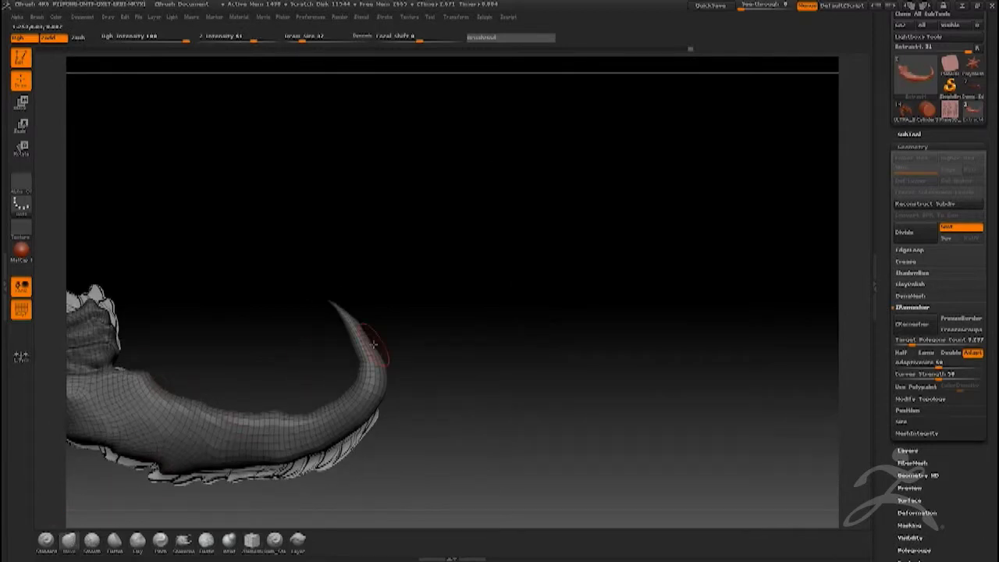
drag(437, 437, 405, 436)
drag(264, 394, 265, 409)
mouse_move(406, 461)
alt+mouse_down()
mouse_move(454, 406)
mouse_move(382, 406)
alt+mouse_up()
mouse_move(391, 460)
mouse_down()
mouse_move(476, 461)
mouse_move(480, 431)
mouse_up()
drag(184, 346, 195, 354)
Step: Set the selection stroke to Lasso and isolate a curved strip of the blade-arm's polygons
right_drag(193, 376, 176, 399)
drag(175, 398, 201, 414)
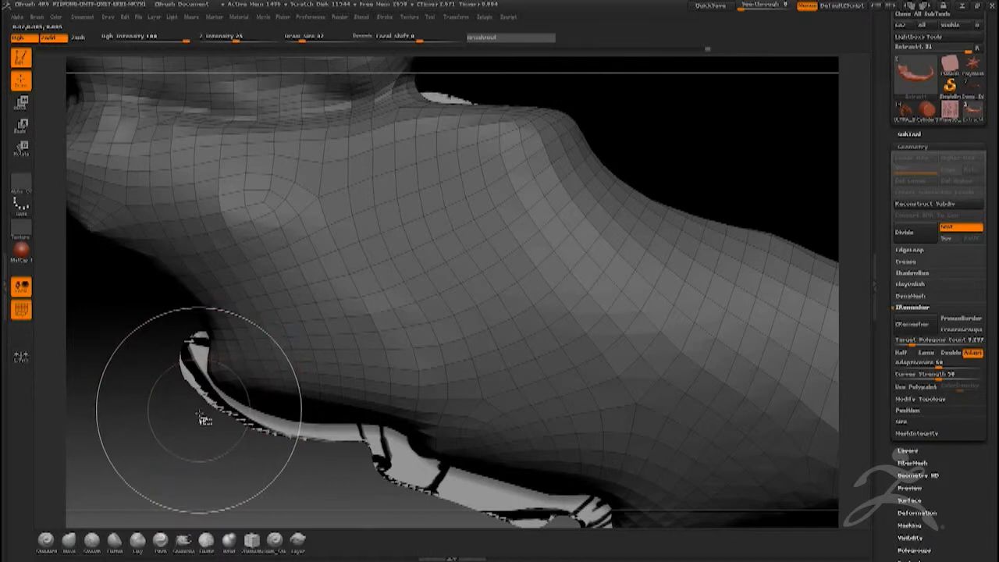
click(20, 209)
click(206, 226)
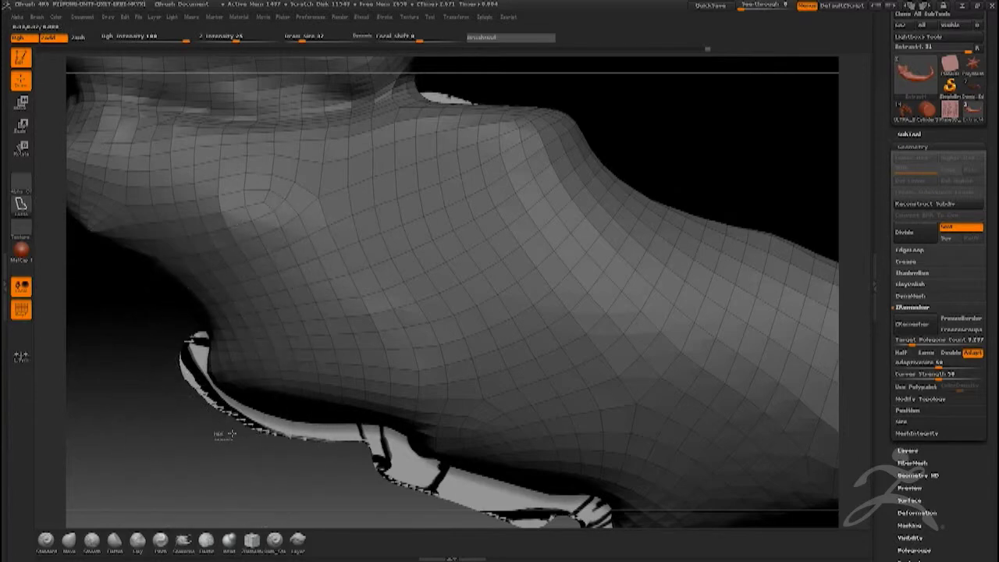
mouse_move(282, 396)
ctrl+shift+mouse_down()
mouse_move(252, 335)
mouse_move(186, 334)
ctrl+shift+mouse_up()
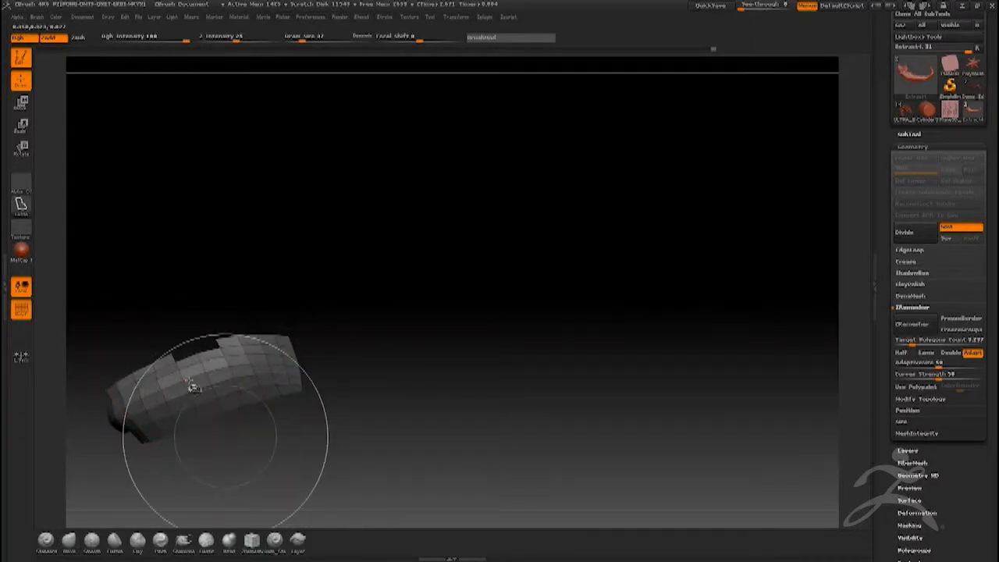
Step: Hide the stray polygons along the isolated strip's upper edge and end with lasso selections
ctrl+alt+shift+drag(215, 329, 213, 332)
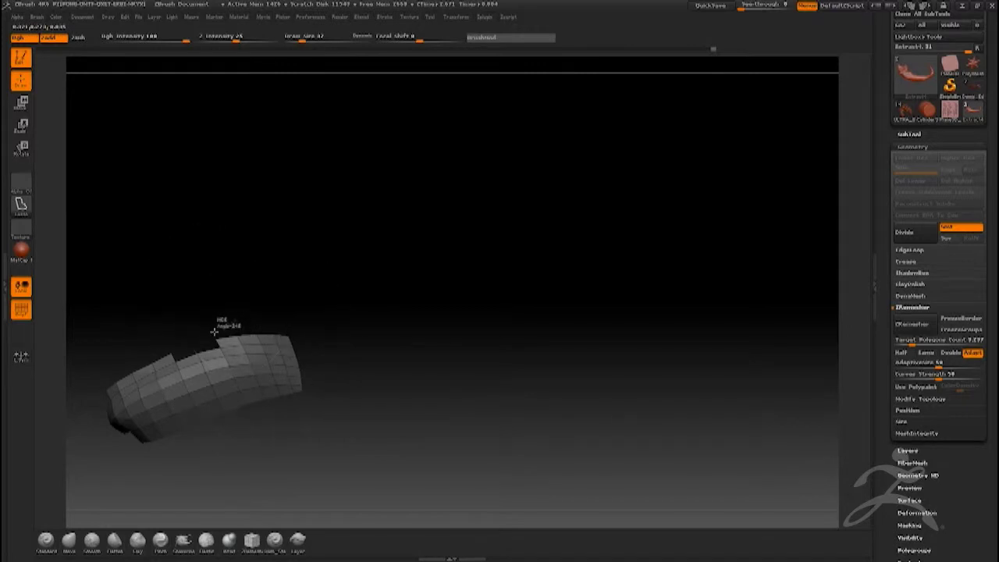
ctrl+alt+shift+drag(290, 342, 298, 322)
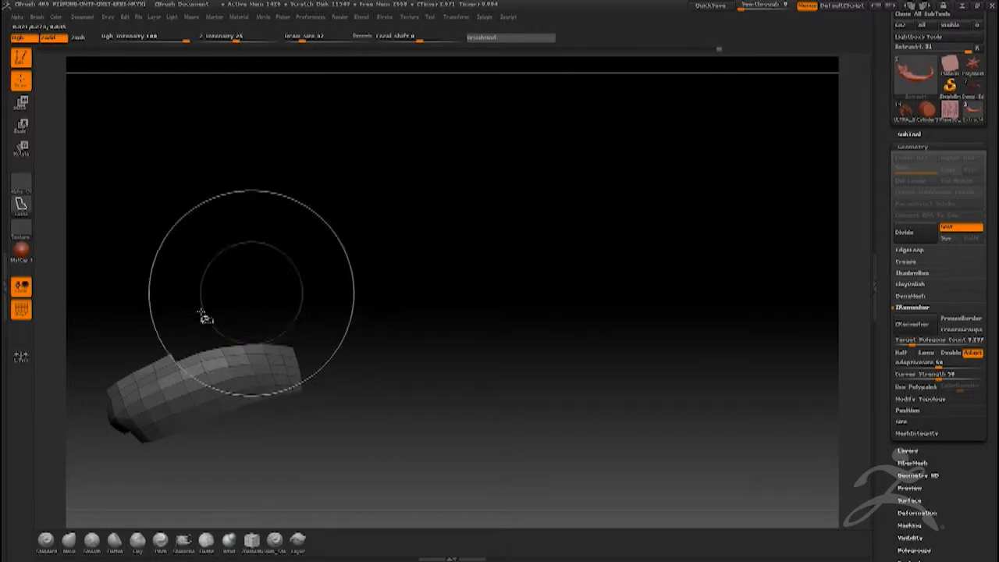
ctrl+alt+shift+drag(106, 360, 93, 398)
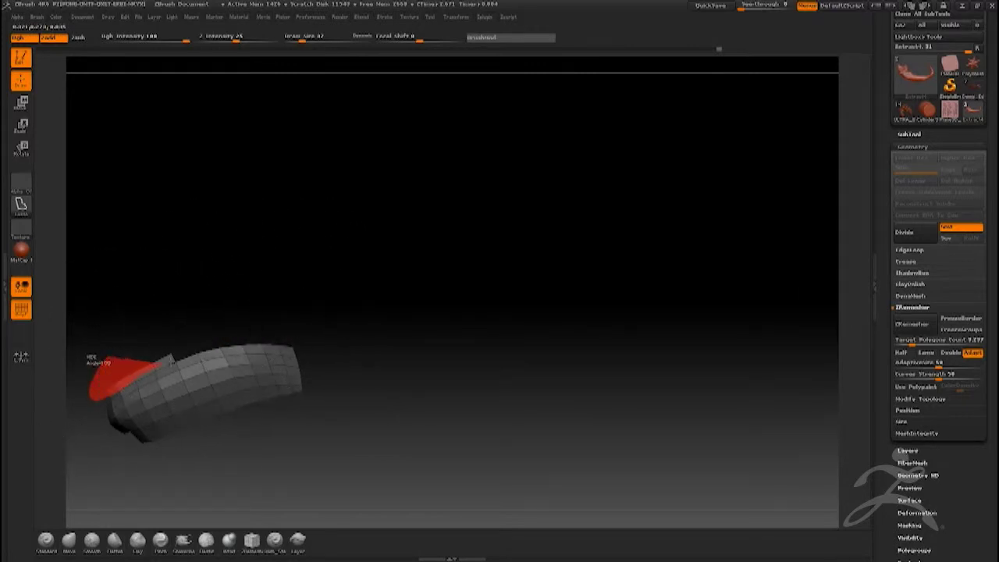
ctrl+alt+shift+drag(172, 362, 175, 322)
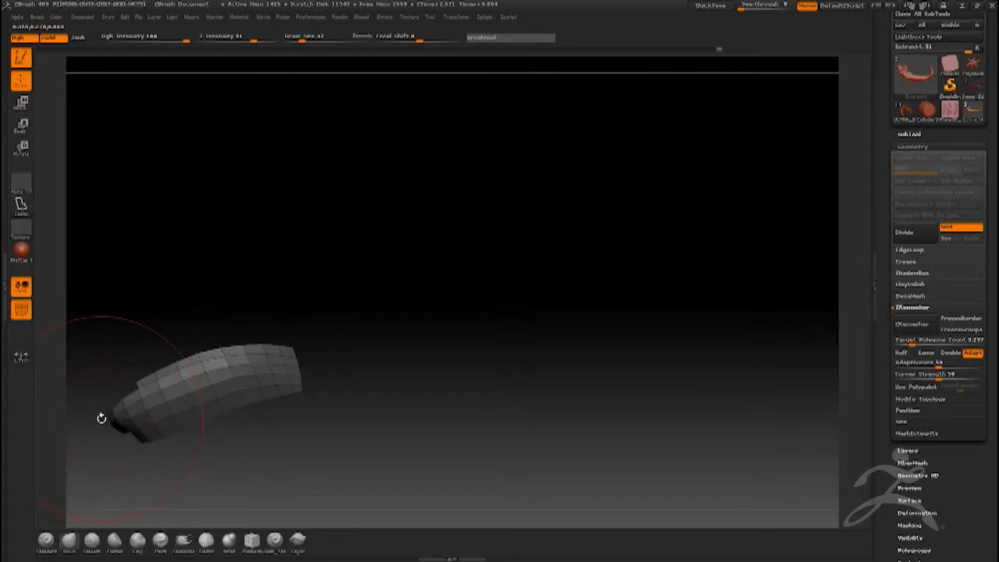
mouse_move(134, 336)
mouse_down()
mouse_move(96, 373)
mouse_move(188, 334)
mouse_move(112, 397)
mouse_up()
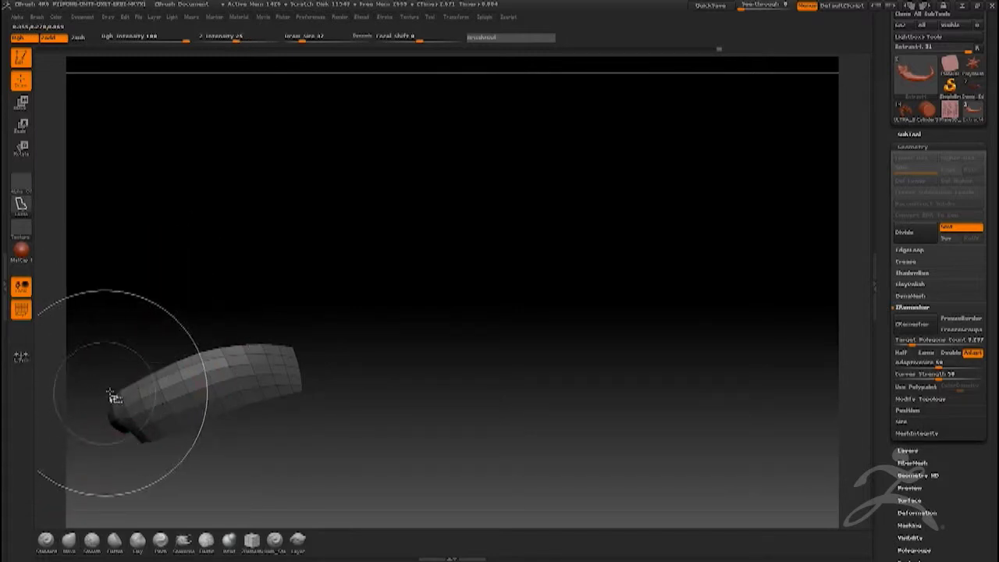
Step: Trim the isolated polygon strip to a clean patch and adjust its shape with the Move brush
mouse_move(107, 442)
mouse_down()
mouse_move(131, 442)
mouse_move(103, 406)
mouse_move(98, 442)
mouse_move(123, 412)
mouse_move(88, 393)
mouse_up()
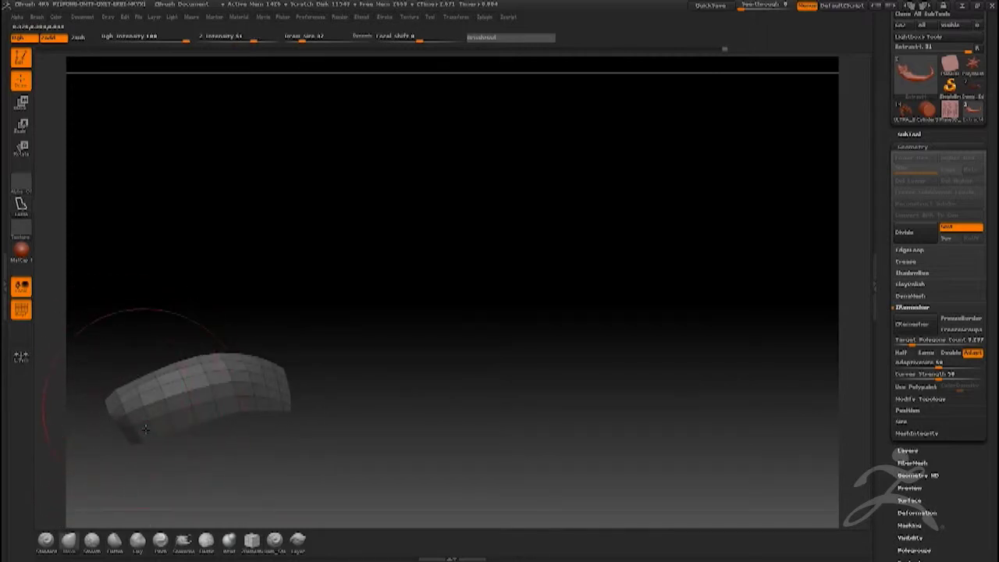
drag(109, 426, 139, 415)
drag(201, 348, 201, 380)
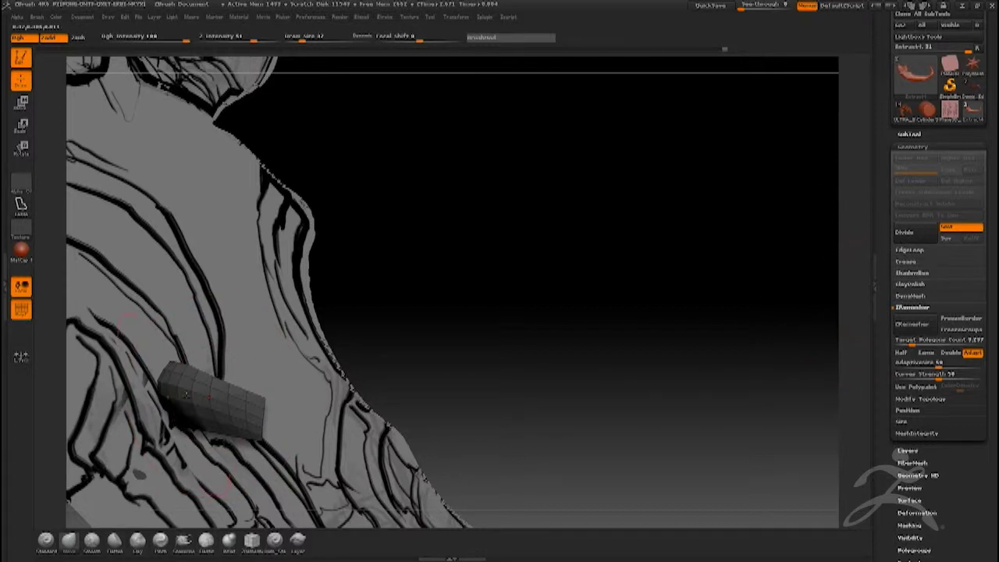
drag(250, 380, 314, 356)
Step: Extrude edge loops from the isolated patch with the Edge Loop command, giving it its own polygroups
click(907, 251)
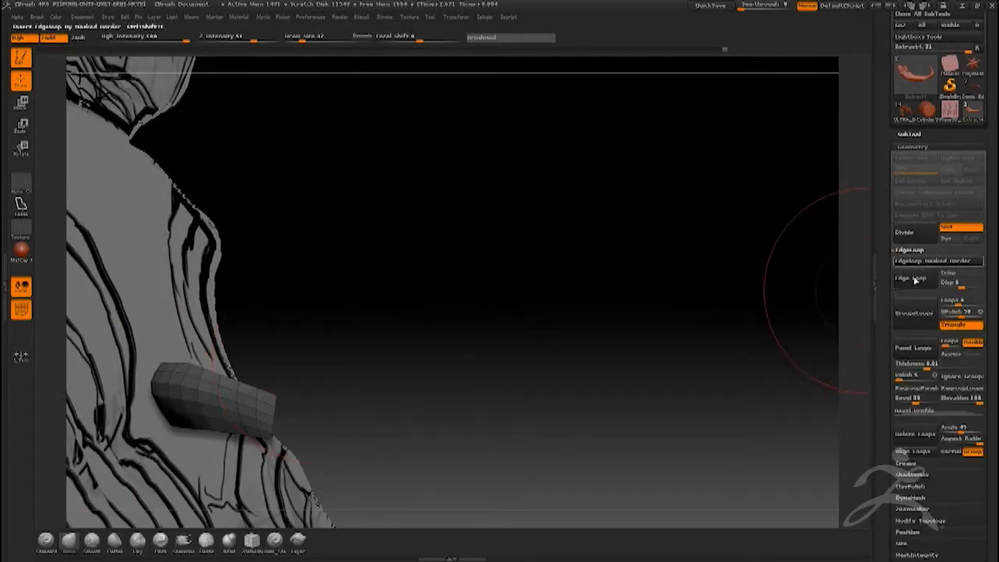
click(910, 288)
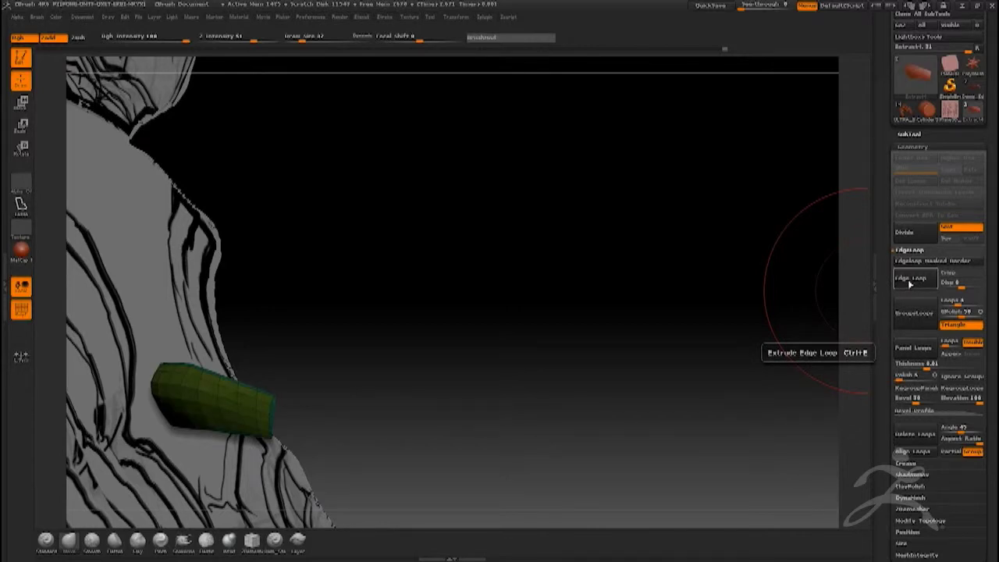
click(910, 284)
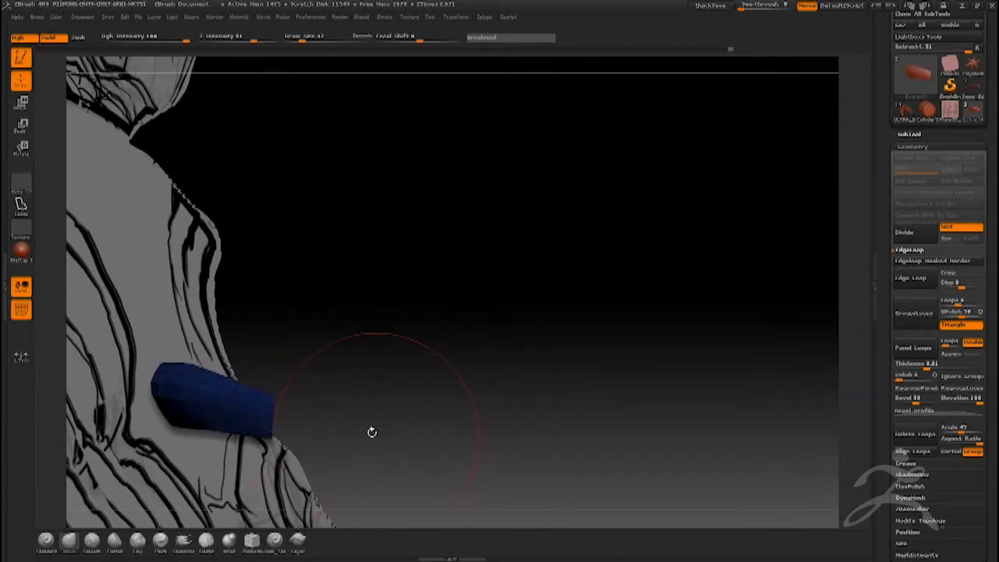
shift+drag(225, 362, 186, 437)
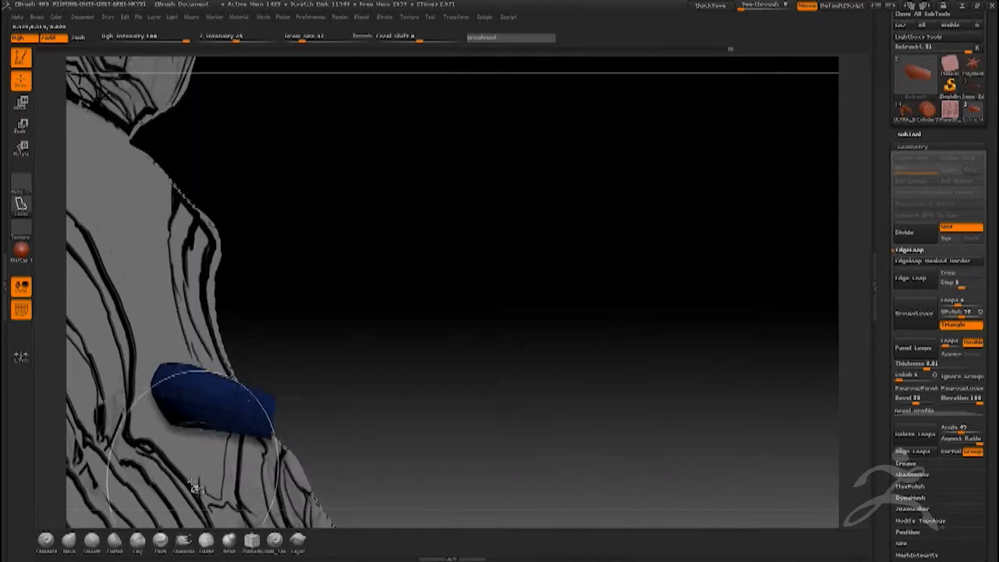
ctrl+shift+click(486, 398)
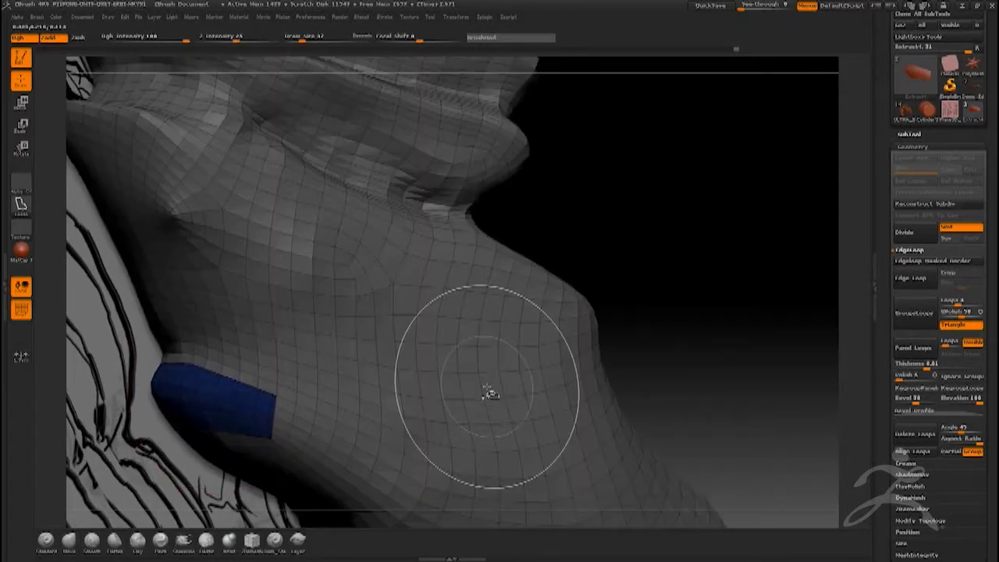
key(ctrl+z)
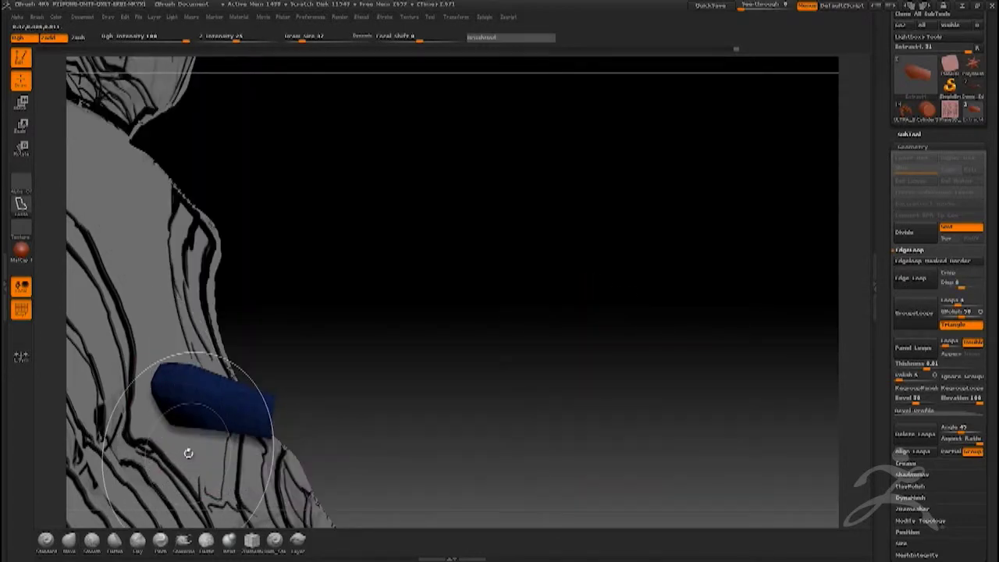
click(902, 281)
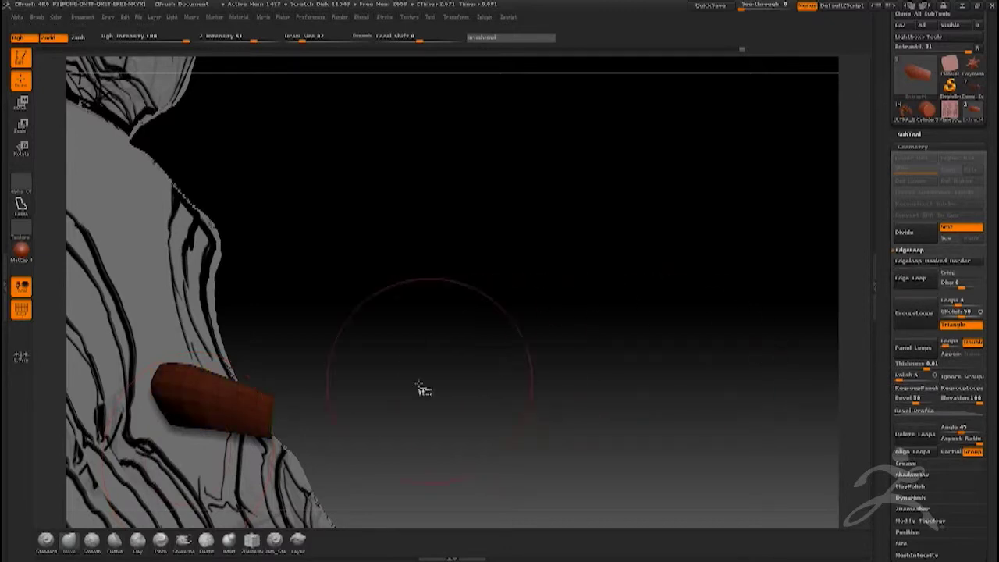
Step: Show the whole blade-arm again and smooth the area around the newly looped patch
ctrl+shift+click(424, 389)
right_drag(265, 356, 186, 375)
mouse_move(121, 390)
mouse_down()
mouse_move(128, 455)
mouse_move(149, 383)
mouse_move(169, 391)
mouse_move(249, 381)
mouse_up()
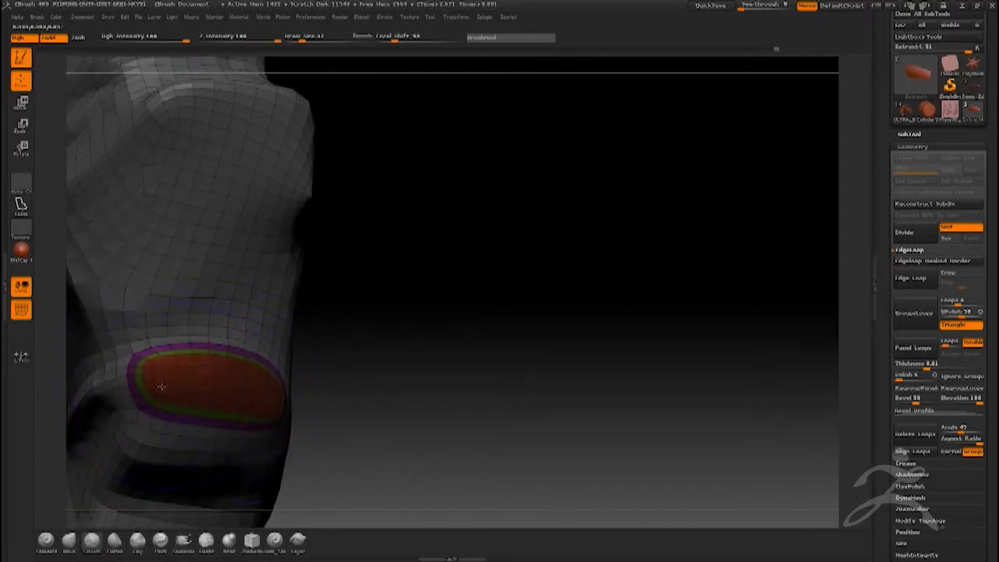
mouse_move(187, 375)
right_down()
mouse_move(125, 375)
mouse_move(227, 370)
right_up()
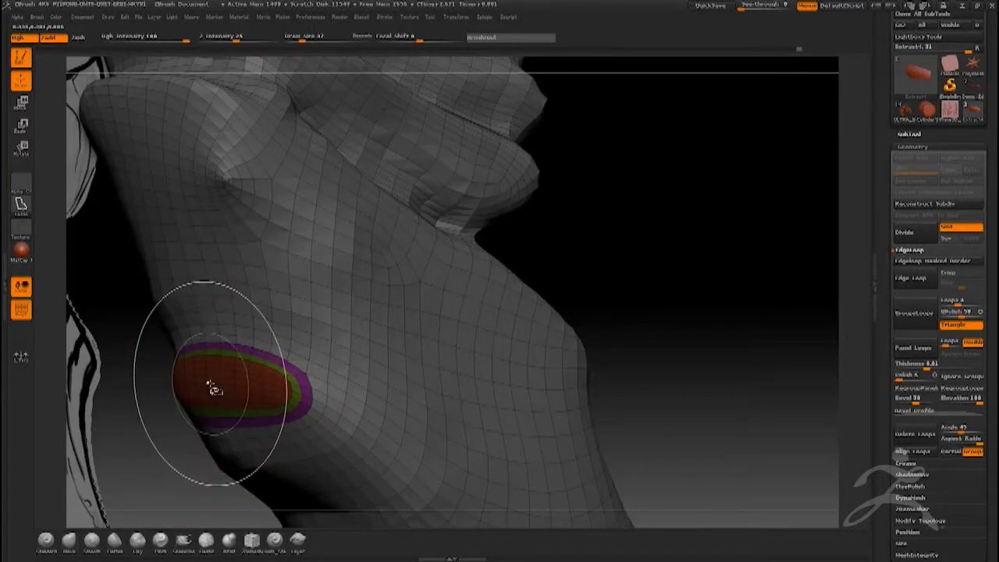
Step: Isolate the patch's inner red polygroup and move it outward from the blade-arm as the start of a spike
ctrl+shift+click(210, 393)
right_drag(209, 389, 160, 394)
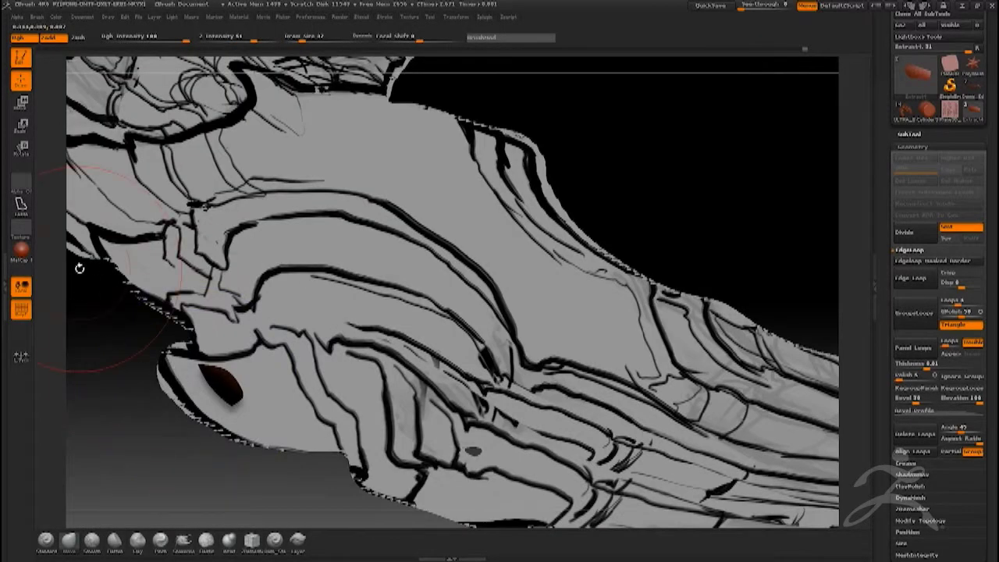
click(23, 110)
click(22, 104)
drag(221, 384, 131, 416)
click(21, 87)
mouse_move(142, 411)
right_down()
mouse_move(106, 466)
mouse_move(238, 434)
right_up()
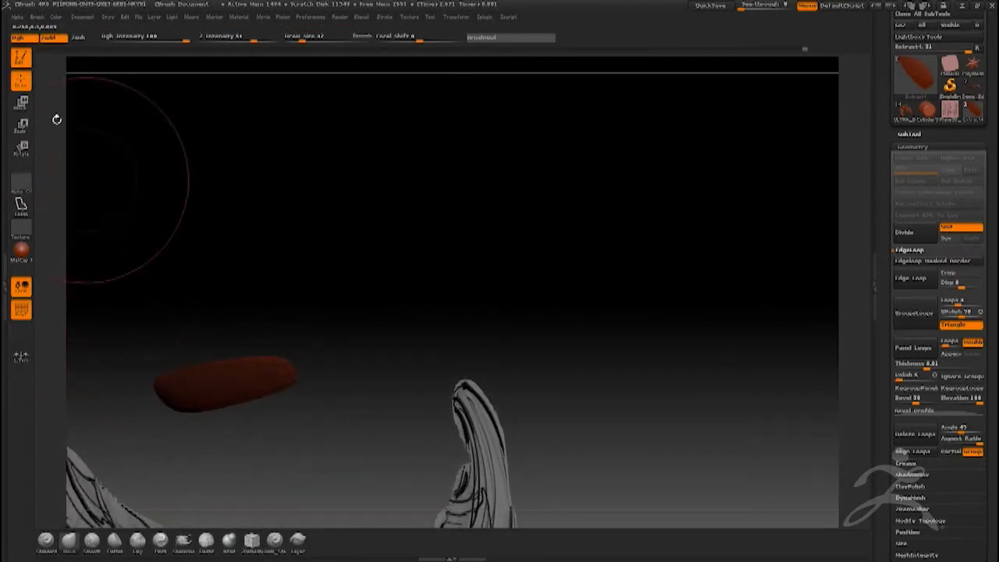
Step: Reshape the isolated red cap of the spike with the Move brush
right_drag(181, 381, 194, 367)
drag(193, 366, 123, 519)
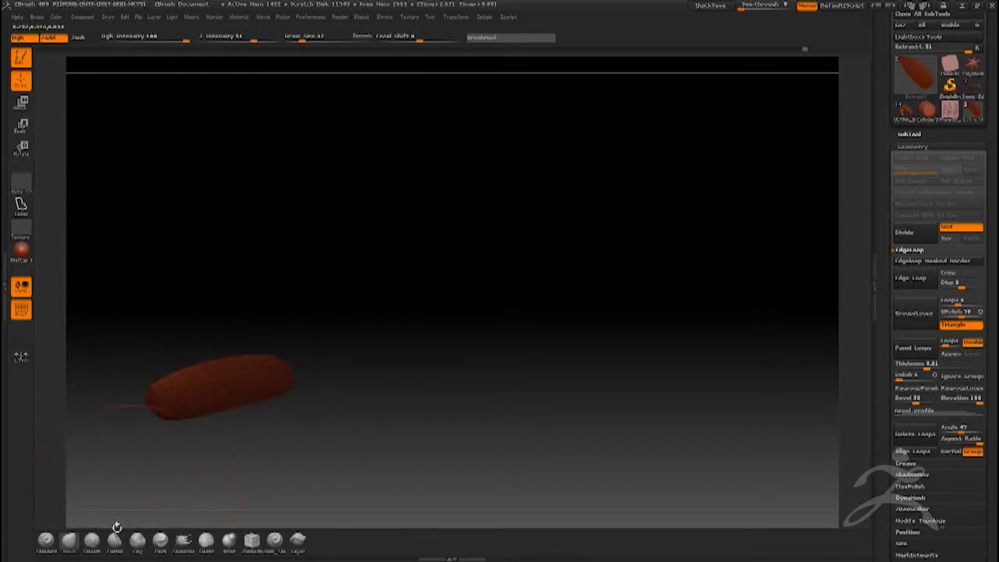
mouse_move(156, 428)
mouse_down()
mouse_move(205, 383)
mouse_move(243, 391)
mouse_up()
right_click(190, 400)
click(160, 541)
click(69, 539)
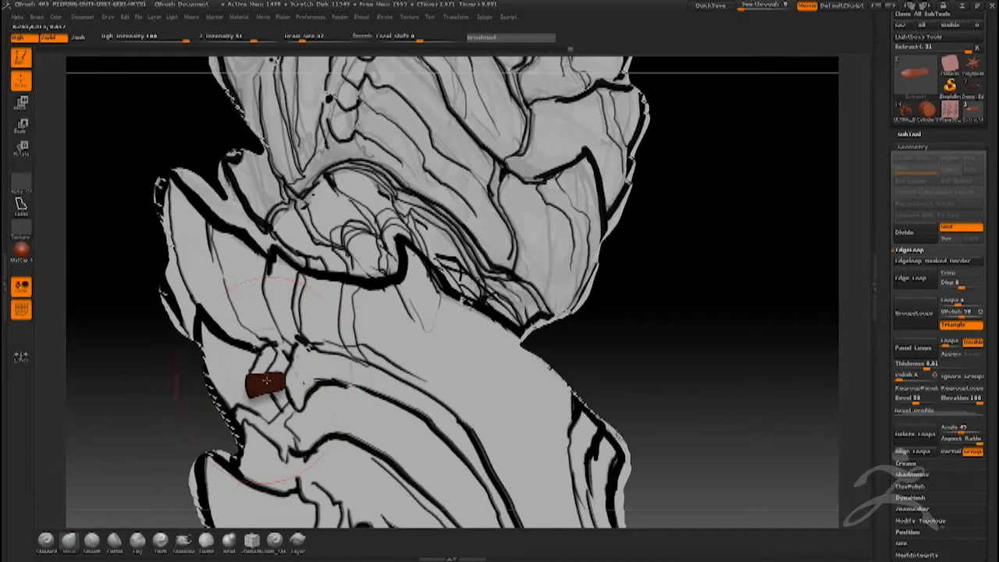
Step: Reveal the full mesh, reduce the brush's draw size and refine the extruded spike's tip and sides
right_drag(282, 380, 274, 381)
mouse_move(274, 380)
mouse_down()
mouse_move(149, 397)
mouse_move(160, 404)
mouse_move(249, 387)
mouse_up()
key(space)
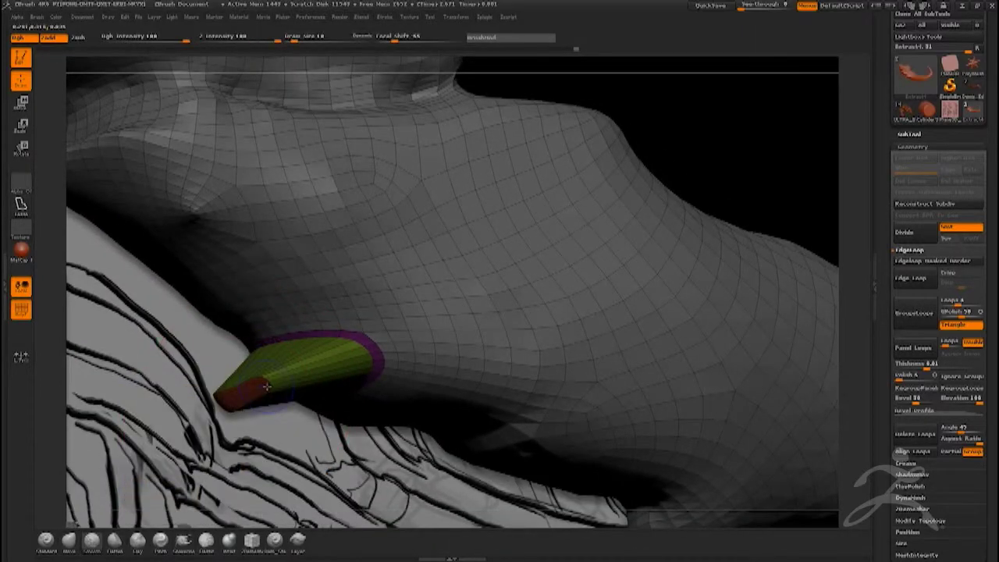
key(space)
key(ctrl)
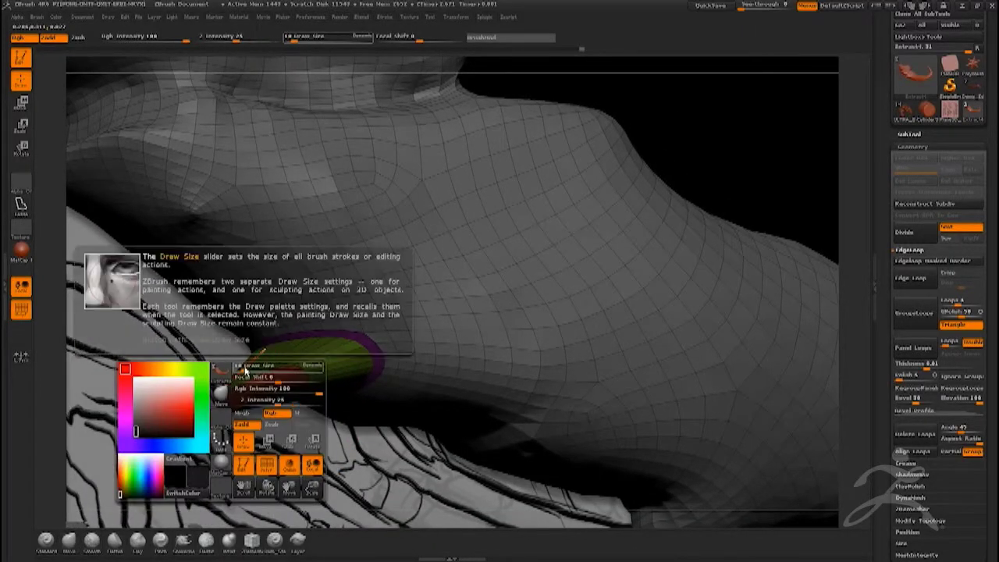
drag(233, 324, 229, 366)
key(space)
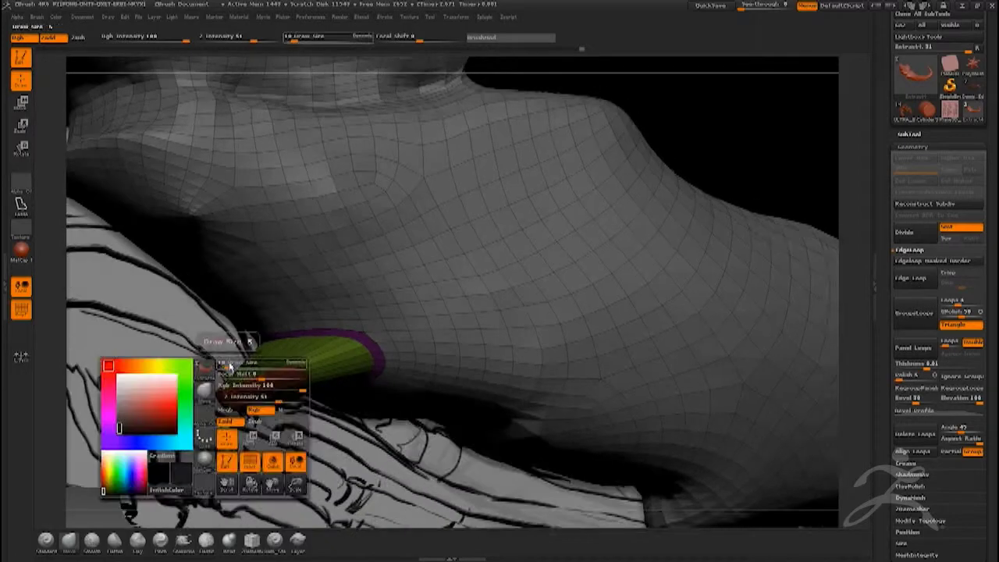
key(ctrl)
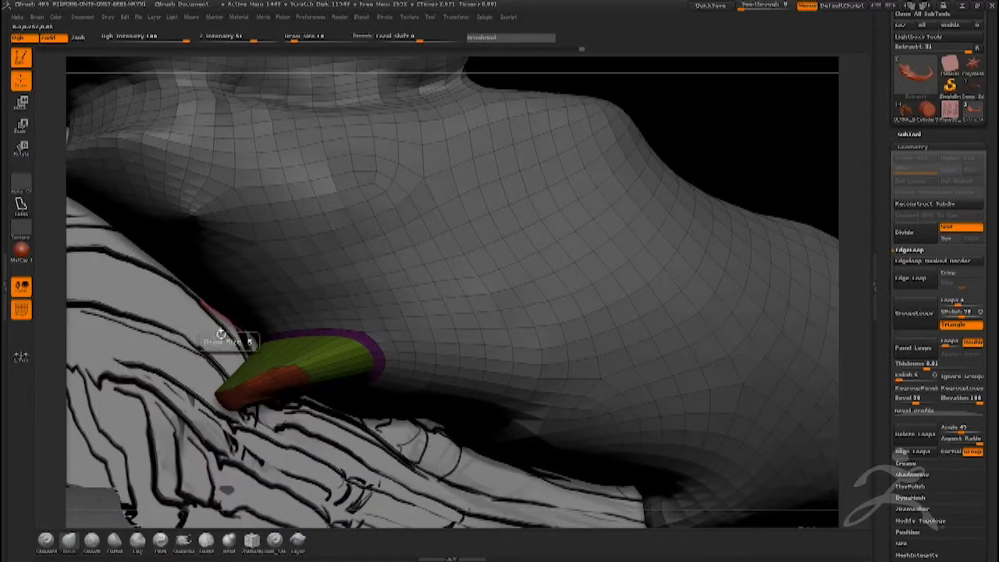
drag(221, 317, 207, 306)
key(ctrl)
key(ctrl+z)
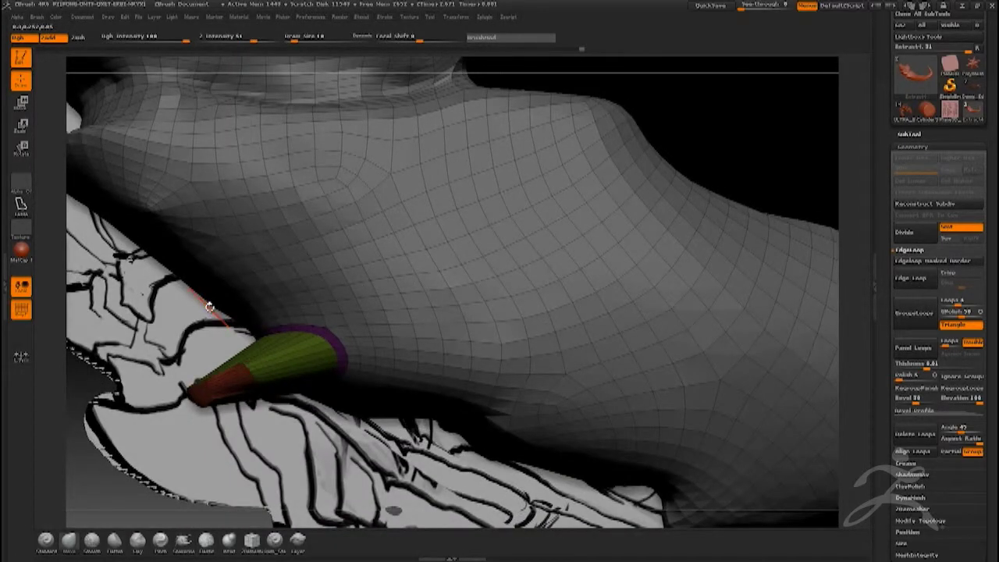
drag(210, 381, 243, 385)
key(shift)
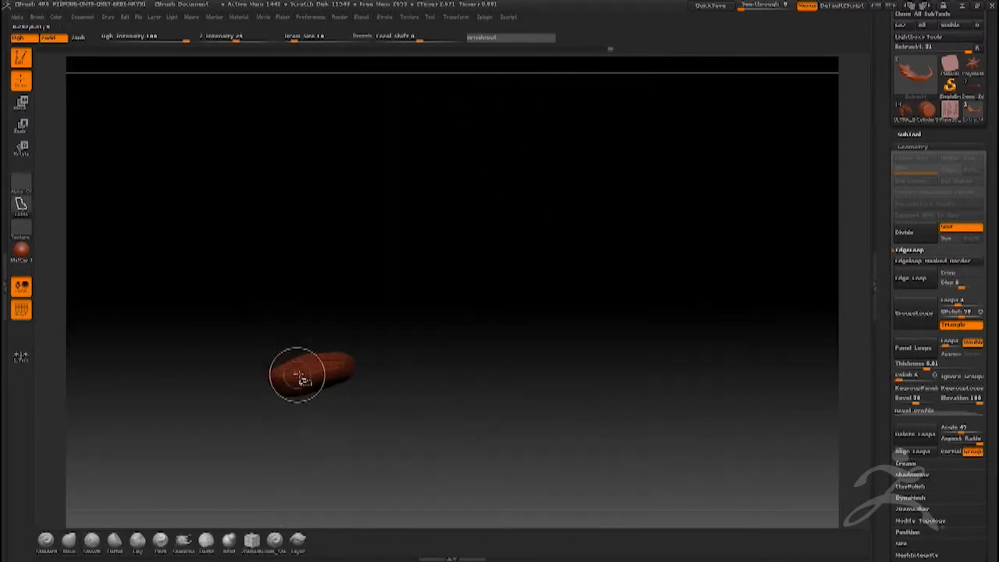
Step: Isolate the spike's red end polygroup and extrude another edge loop from it
ctrl+shift+click(309, 369)
click(908, 284)
ctrl+shift+click(297, 356)
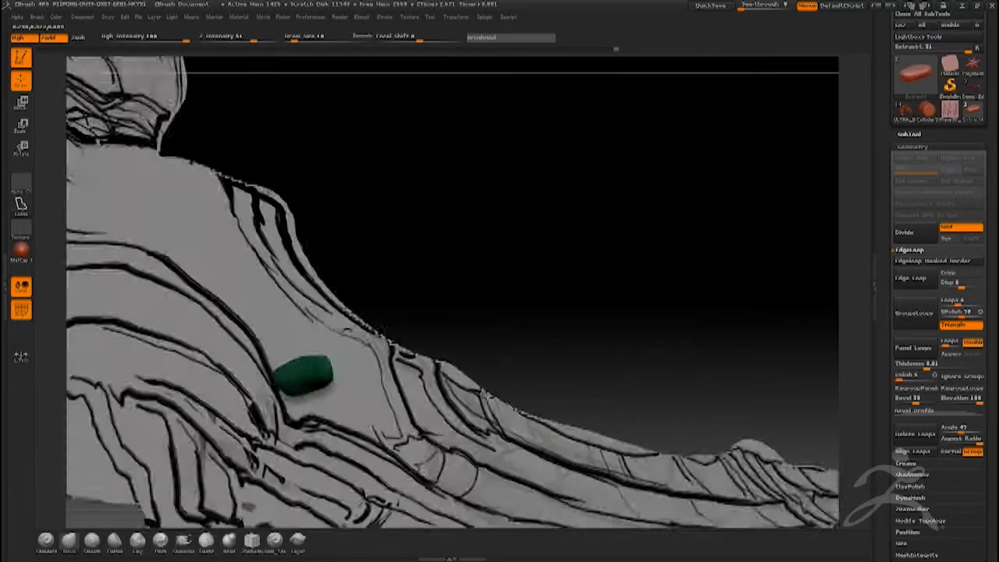
Step: Move the spike's new end polygroup farther out from the blade-arm and return to draw mode
drag(197, 351, 153, 307)
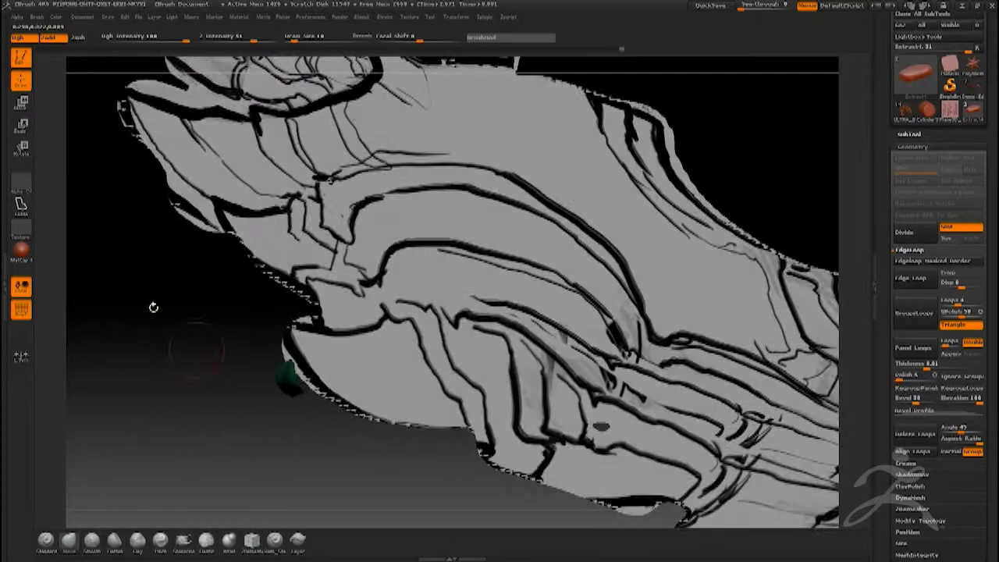
click(21, 105)
drag(283, 368, 292, 426)
drag(288, 386, 215, 374)
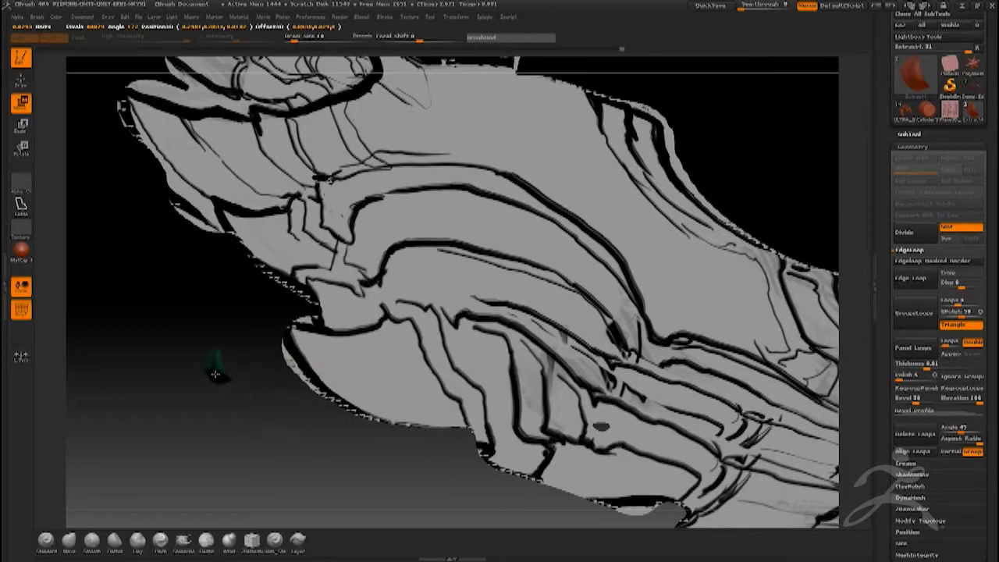
click(20, 79)
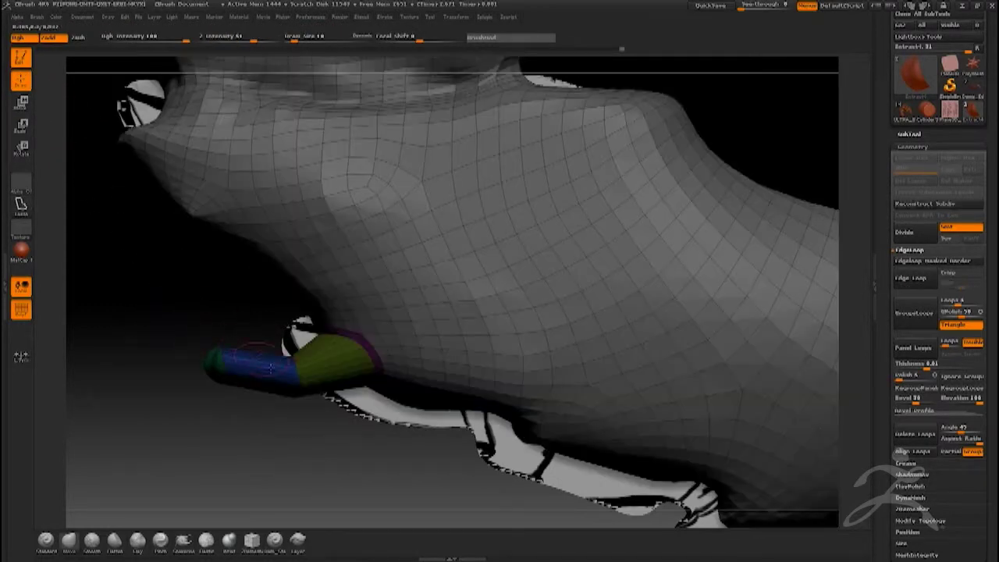
Step: Smooth the extended spike, enlarge the brush's draw size and taper the spike toward a point
mouse_move(274, 370)
shift+mouse_down()
mouse_move(314, 384)
mouse_move(359, 356)
shift+mouse_up()
drag(179, 312, 268, 334)
drag(344, 312, 328, 367)
key(space)
mouse_move(204, 373)
mouse_down()
mouse_move(226, 372)
mouse_move(205, 359)
mouse_move(214, 380)
mouse_up()
mouse_move(328, 375)
mouse_down()
mouse_move(145, 343)
mouse_move(178, 372)
mouse_up()
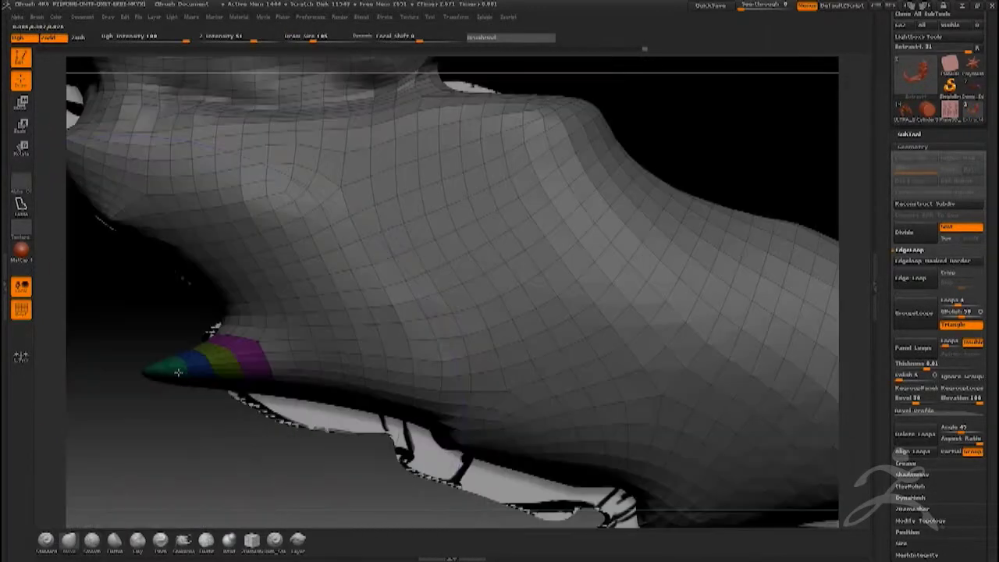
Step: Reduce the draw size, switch to the SnakeHook brush and pull the spike's tip into a longer upward curve
key(space)
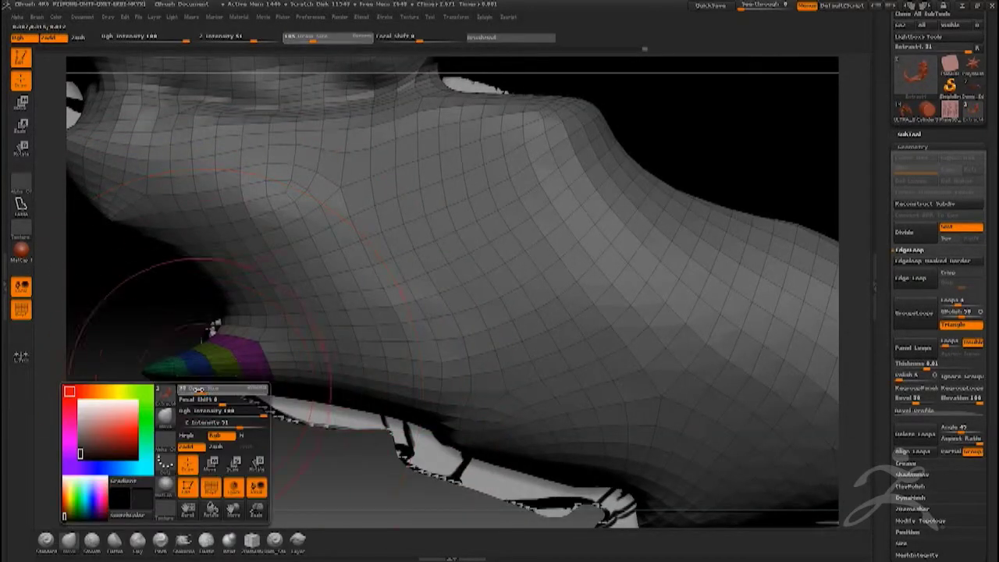
mouse_move(206, 396)
mouse_down()
mouse_move(176, 344)
mouse_move(185, 368)
mouse_move(241, 415)
mouse_move(219, 394)
mouse_move(181, 402)
mouse_move(156, 386)
mouse_move(187, 366)
mouse_move(178, 413)
mouse_up()
key(space)
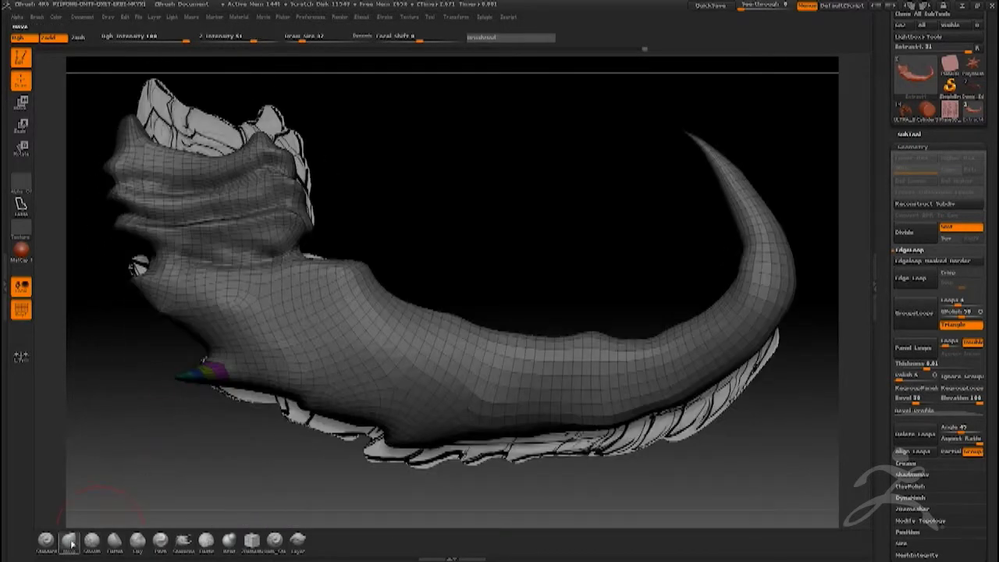
click(183, 539)
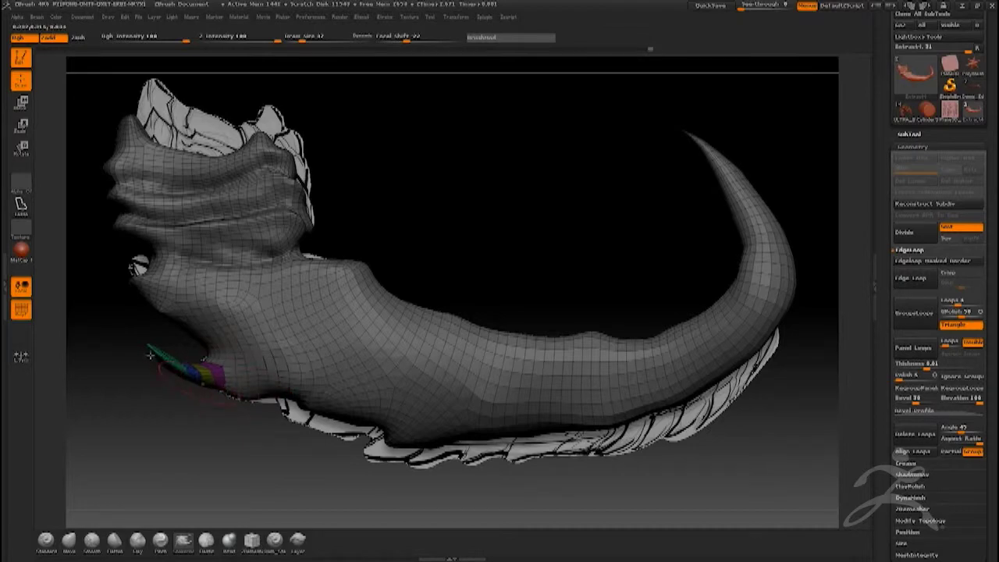
mouse_move(168, 363)
mouse_down()
mouse_move(208, 398)
mouse_move(208, 381)
mouse_move(195, 380)
mouse_up()
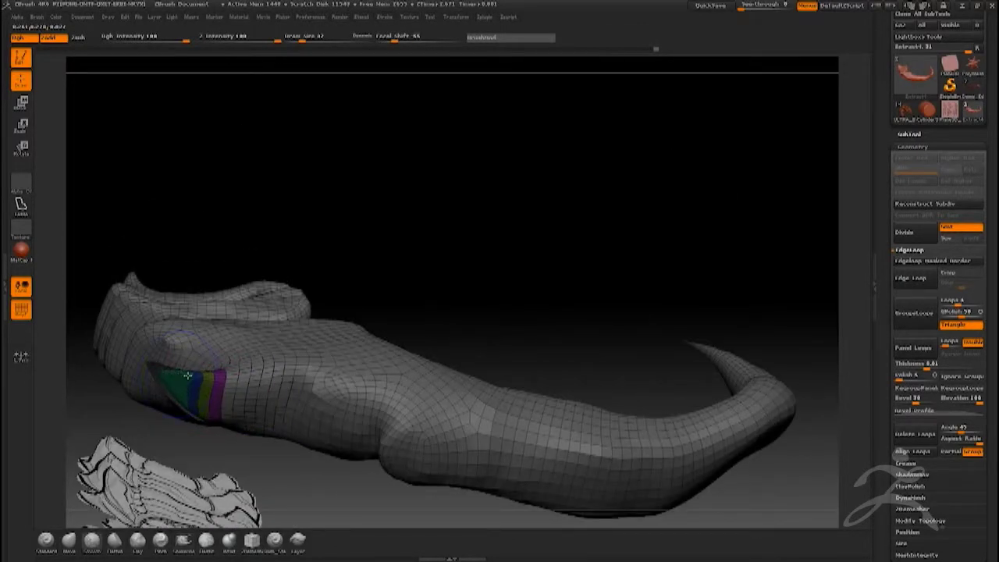
Step: Smooth the spike and its transition into the blade-arm from several angles
mouse_move(202, 412)
right_down()
mouse_move(221, 381)
mouse_move(186, 423)
mouse_move(219, 406)
mouse_move(220, 312)
mouse_move(216, 368)
right_up()
drag(216, 368, 250, 366)
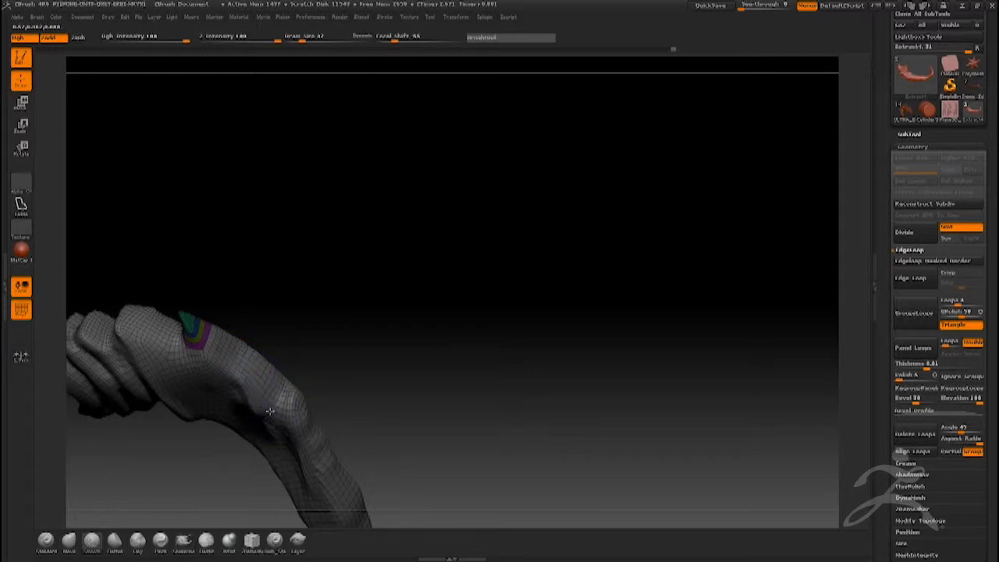
drag(349, 472, 229, 403)
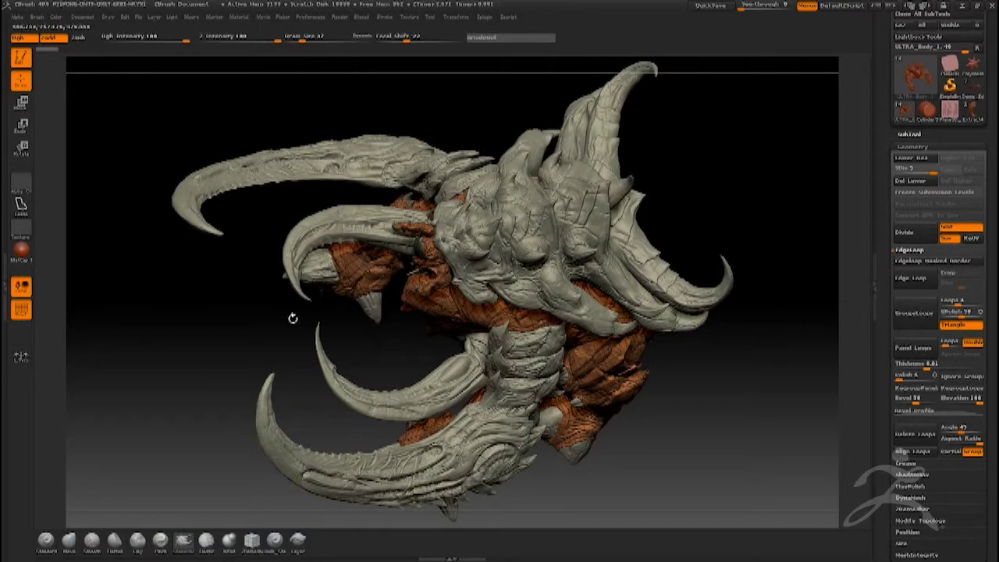
Step: Turn off the polyframe on the finished Ultralisk and show only the blade-arm subtool listed below ULTRA_Body_1
click(22, 312)
drag(251, 341, 237, 328)
drag(169, 380, 264, 390)
click(903, 134)
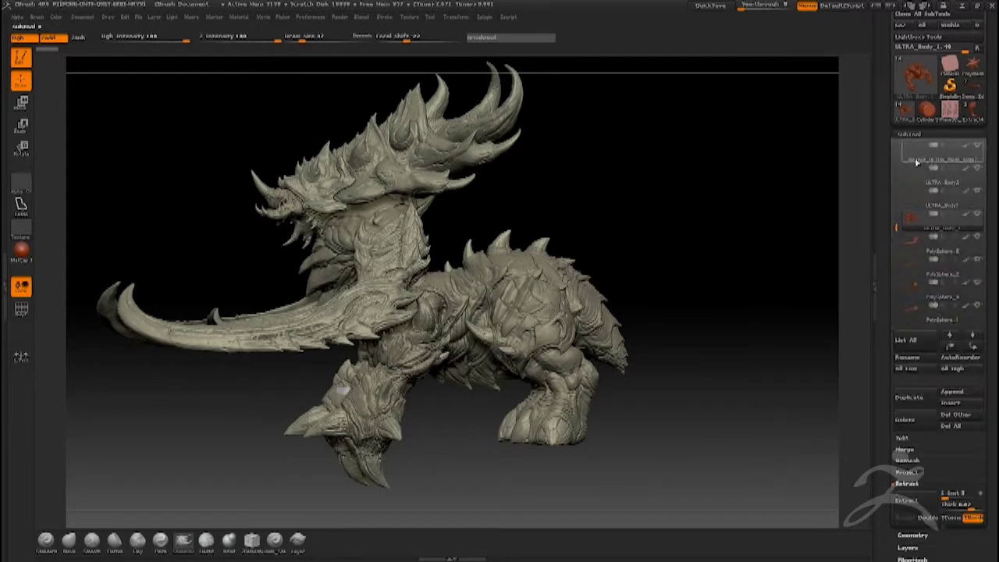
click(914, 248)
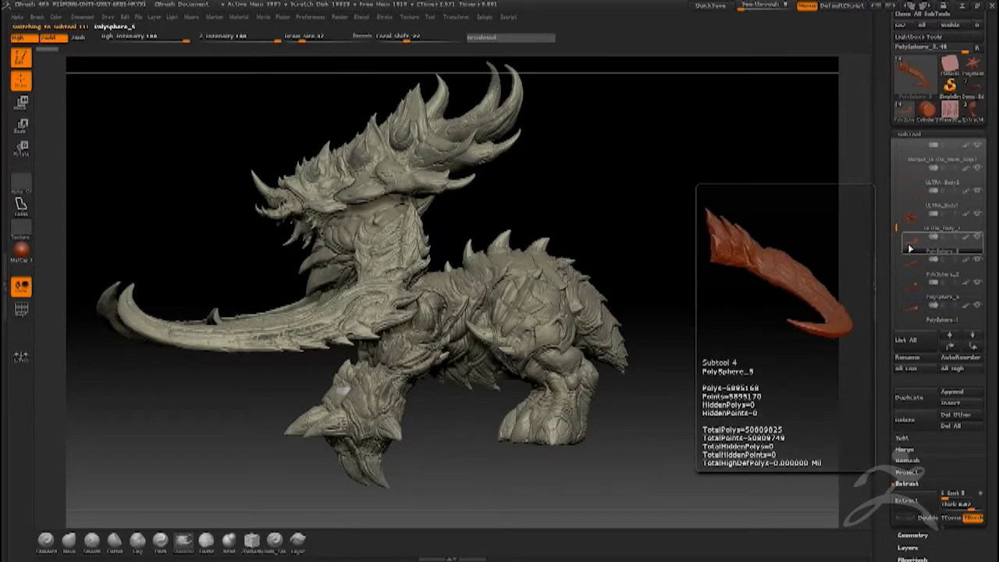
shift+click(977, 237)
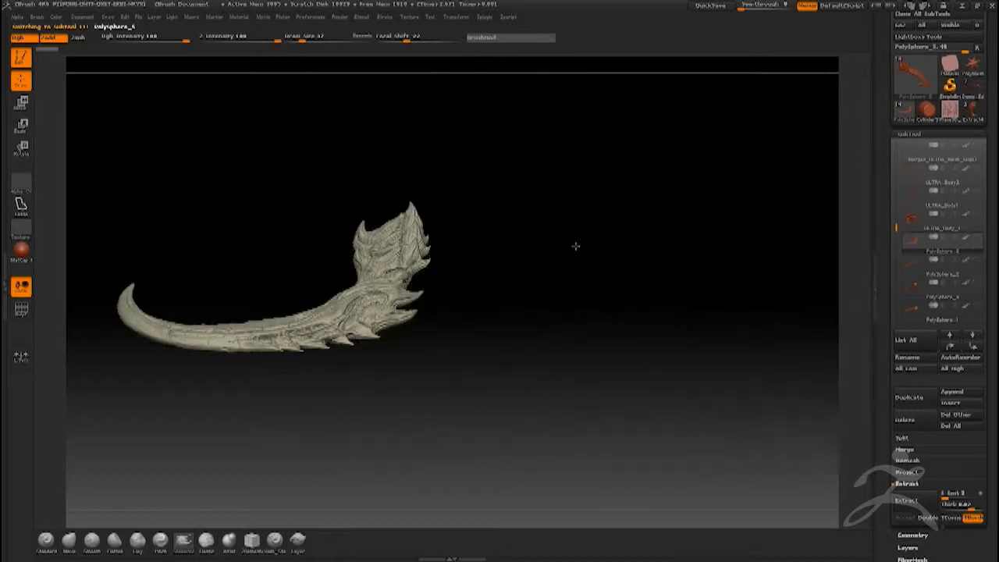
Step: Reconstruct lower subdivision levels for the detailed blade-arm subtool with Reconstruct Subdiv
drag(580, 255, 576, 335)
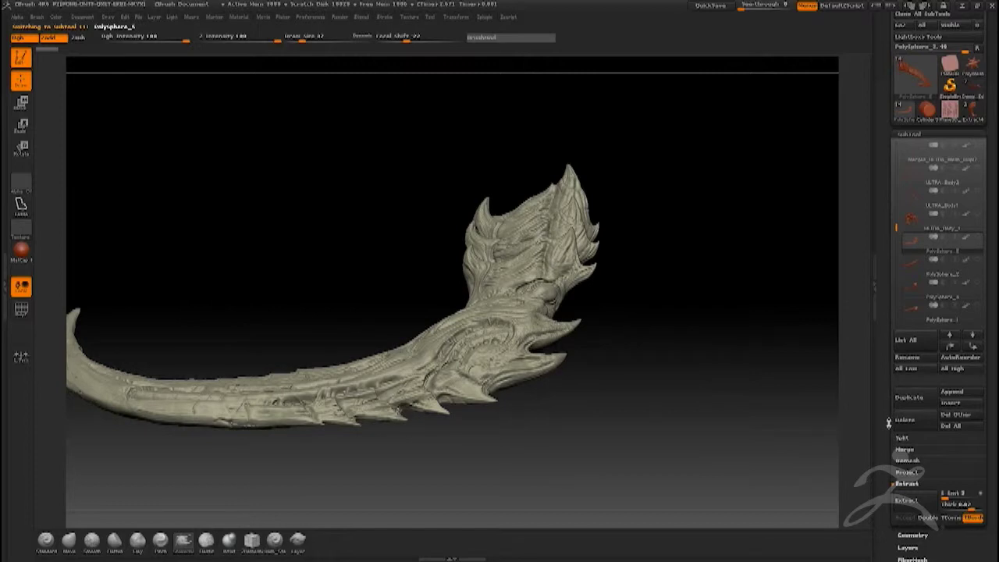
drag(886, 422, 885, 391)
scroll(885, 391, down, 3)
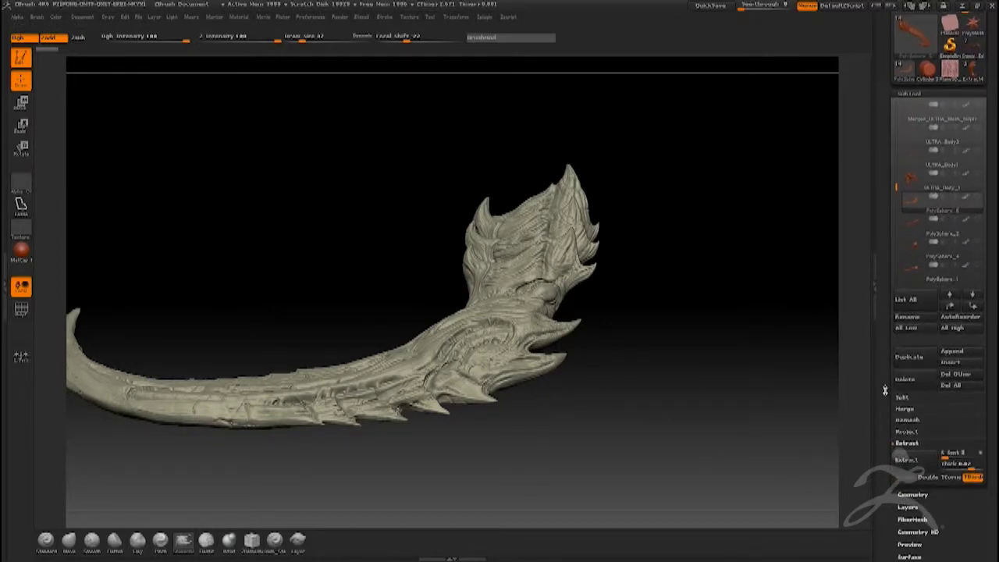
drag(883, 373, 882, 364)
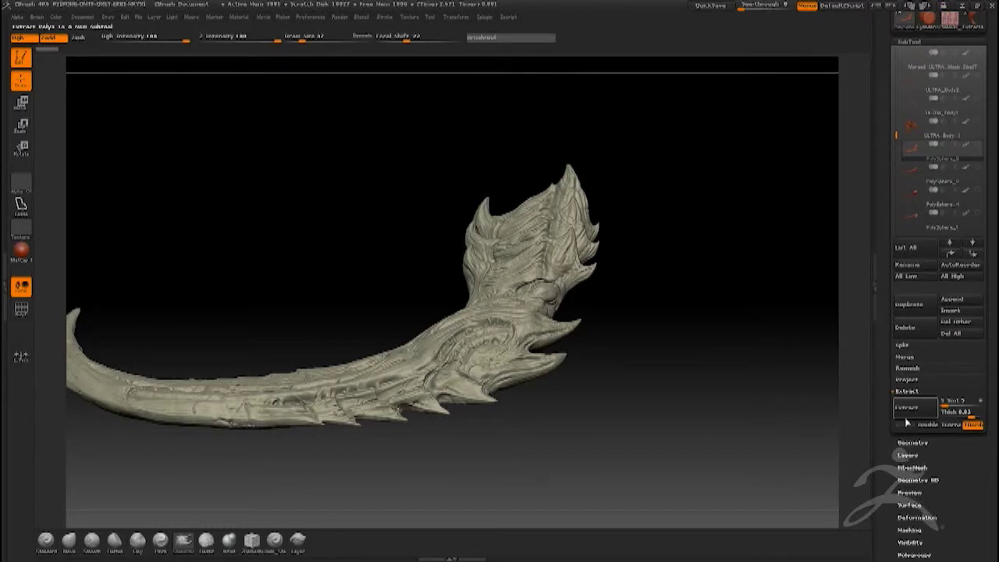
click(905, 442)
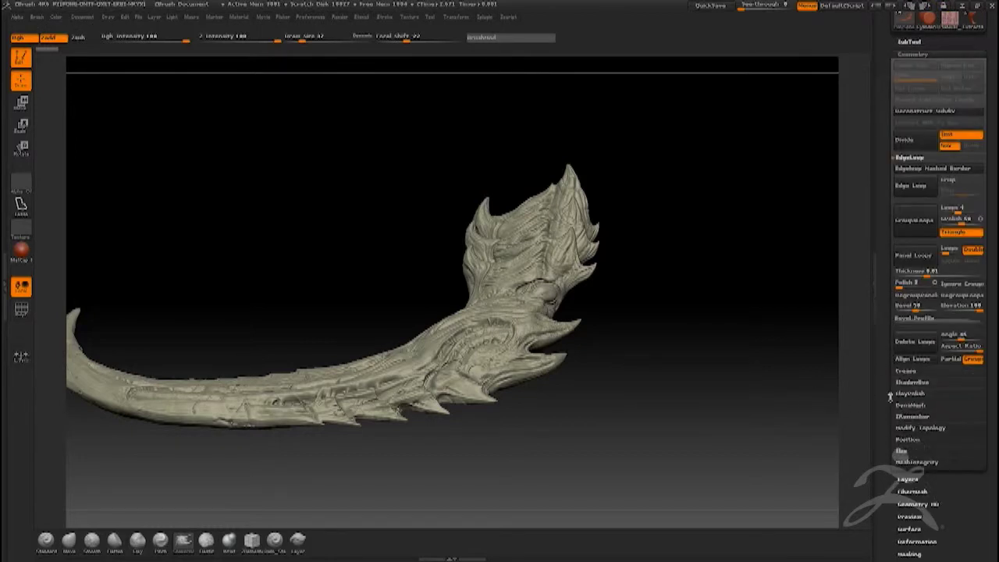
drag(884, 279, 886, 351)
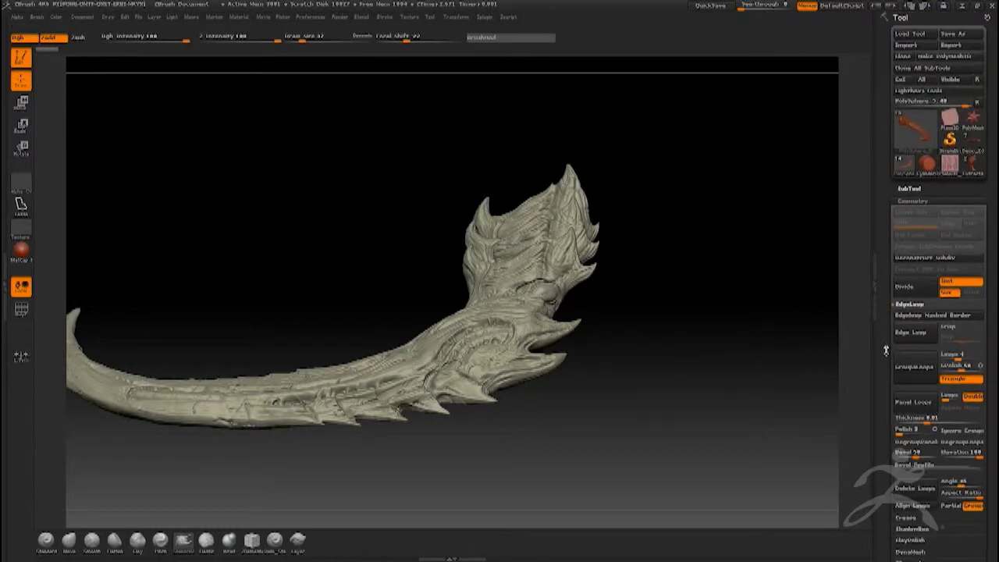
click(911, 260)
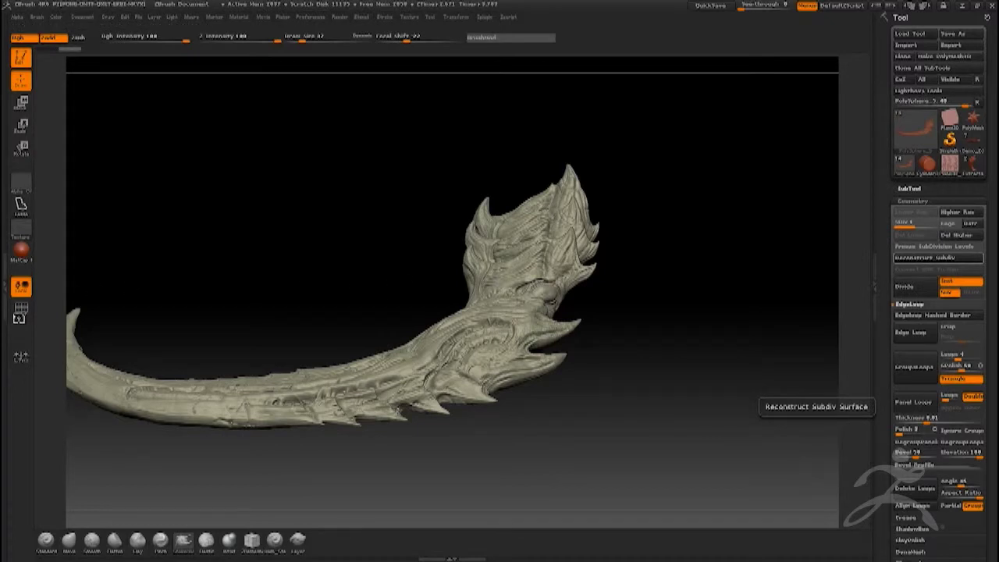
key(ctrl+d)
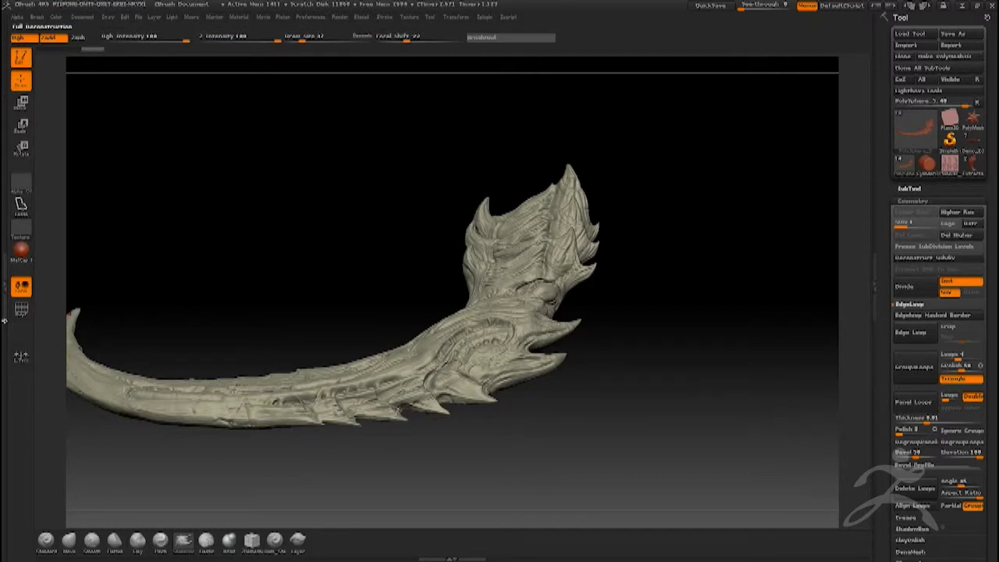
Step: Turn on the polyframe and reconstruct further, coarser subdivision levels of the blade-arm
click(21, 310)
drag(232, 310, 283, 315)
click(934, 259)
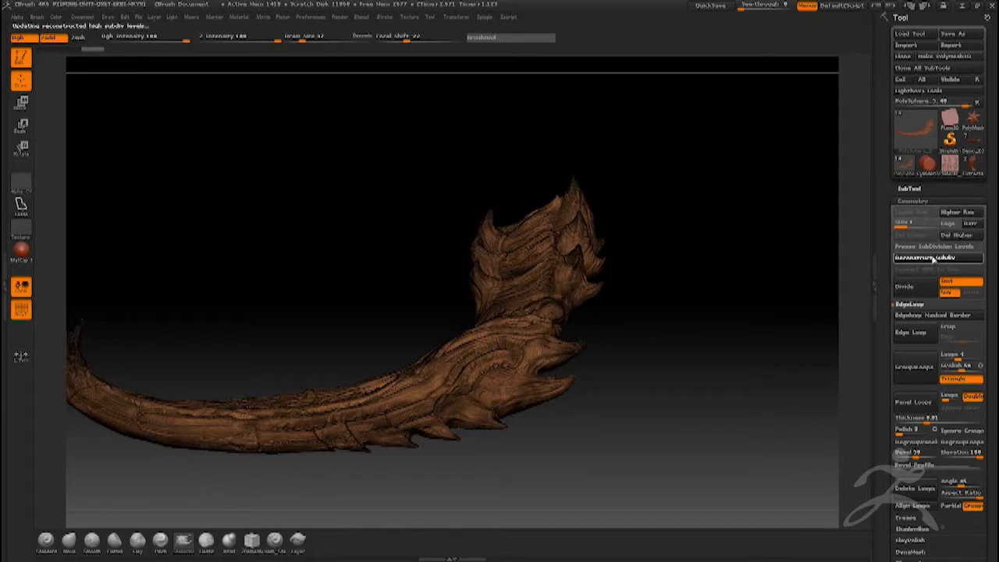
click(933, 260)
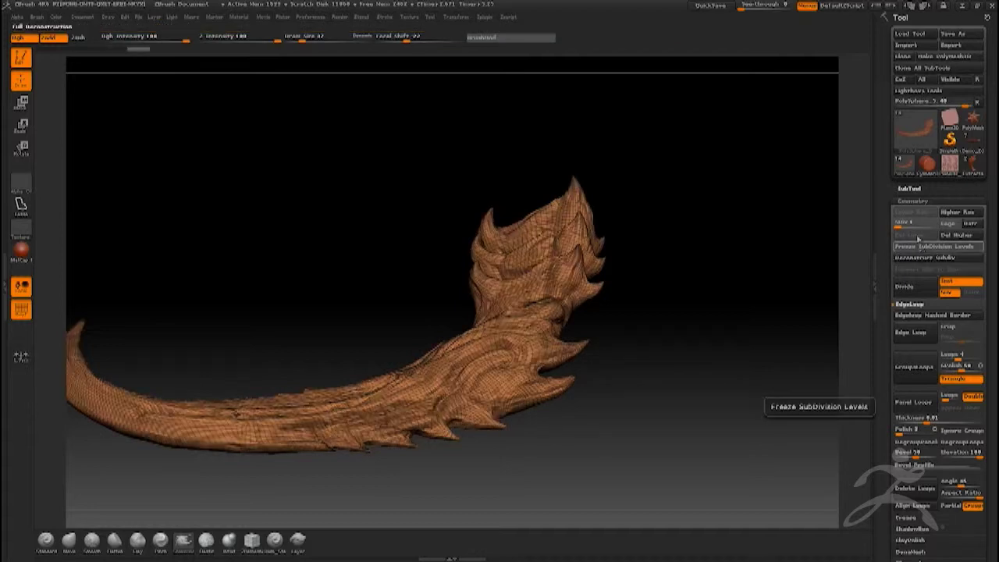
Step: Duplicate the blade-arm subtool at its lowest reconstructed subdivision level
click(908, 189)
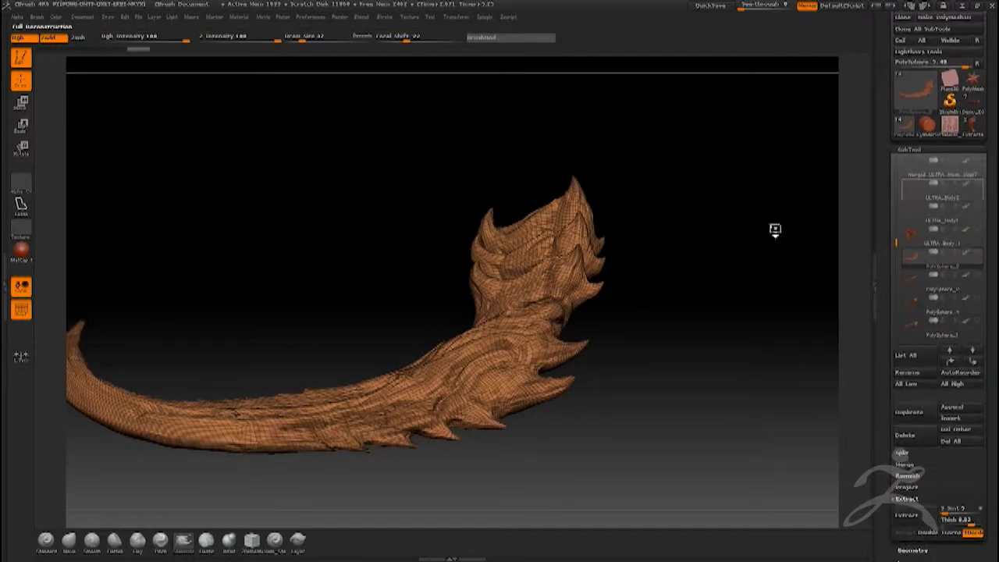
drag(713, 238, 712, 251)
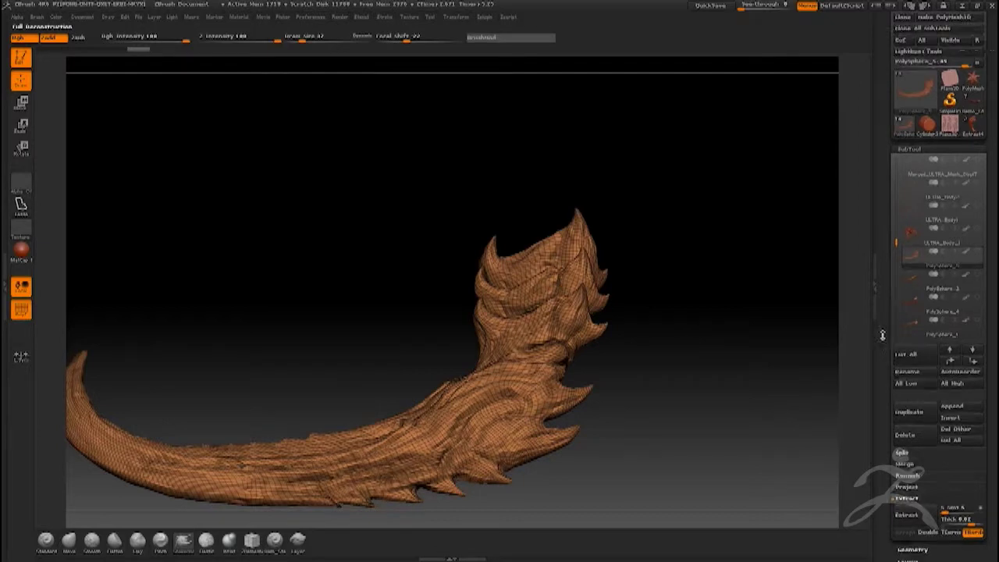
drag(882, 338, 877, 280)
drag(884, 377, 883, 380)
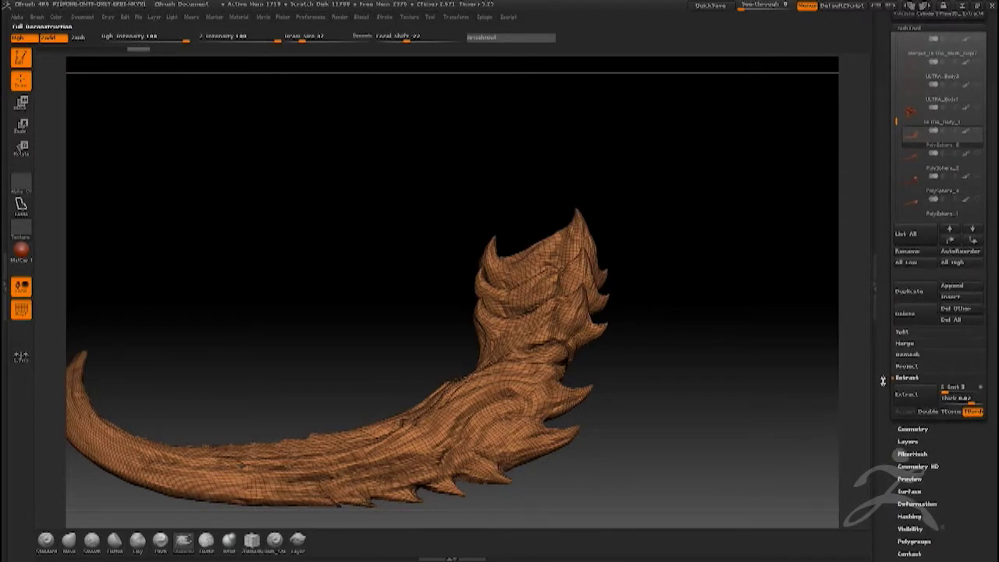
click(926, 428)
drag(885, 171, 886, 283)
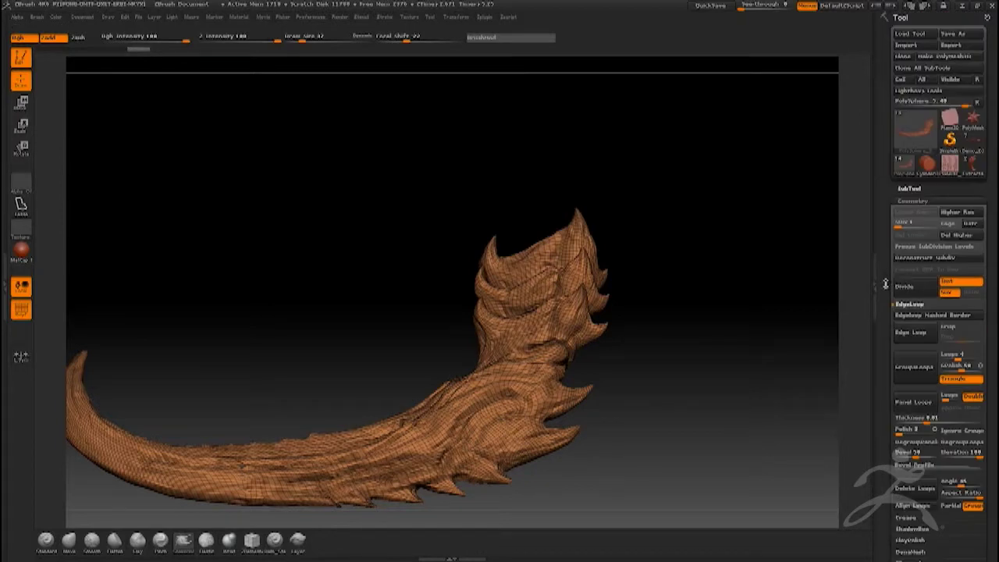
click(905, 189)
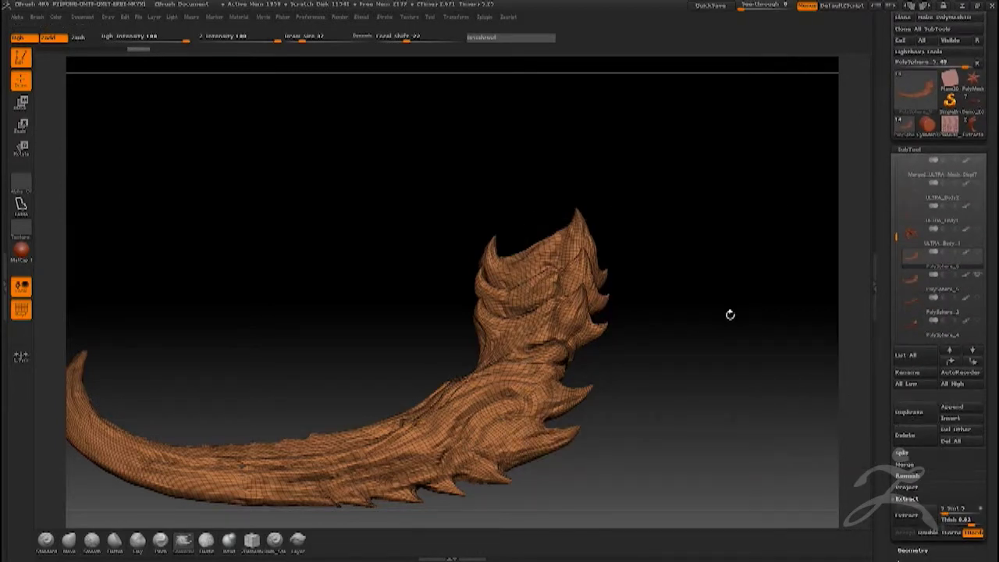
Step: Delete the higher subdivision levels of the selected blade-arm subtool, keeping only its coarse mesh
drag(729, 314, 725, 330)
drag(882, 400, 872, 283)
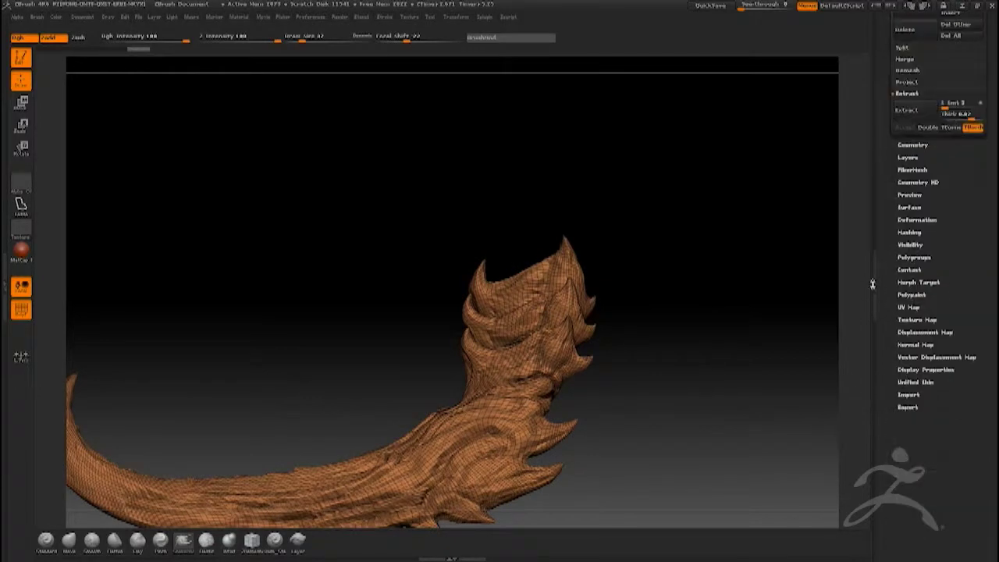
click(907, 234)
scroll(905, 241, up, 5)
click(958, 234)
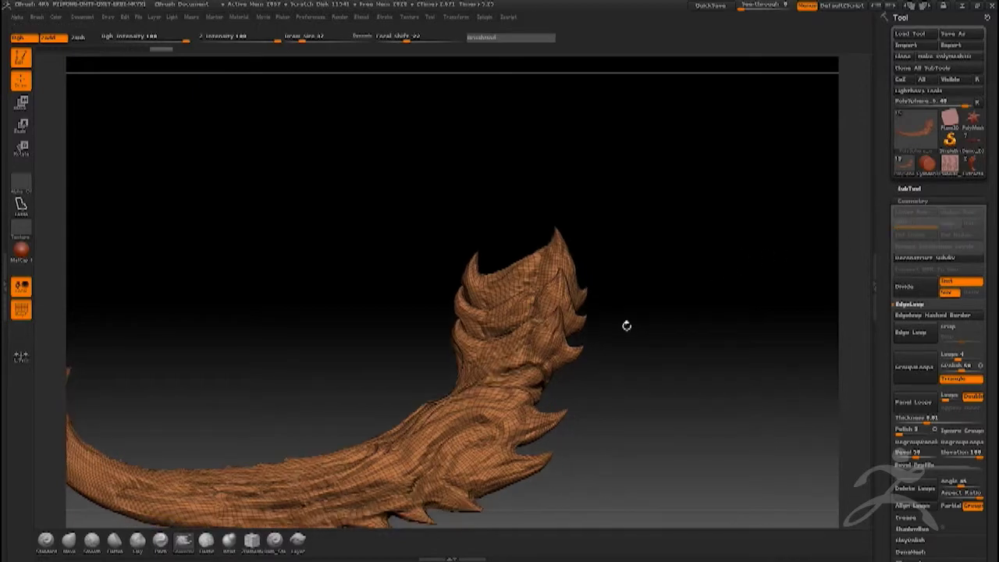